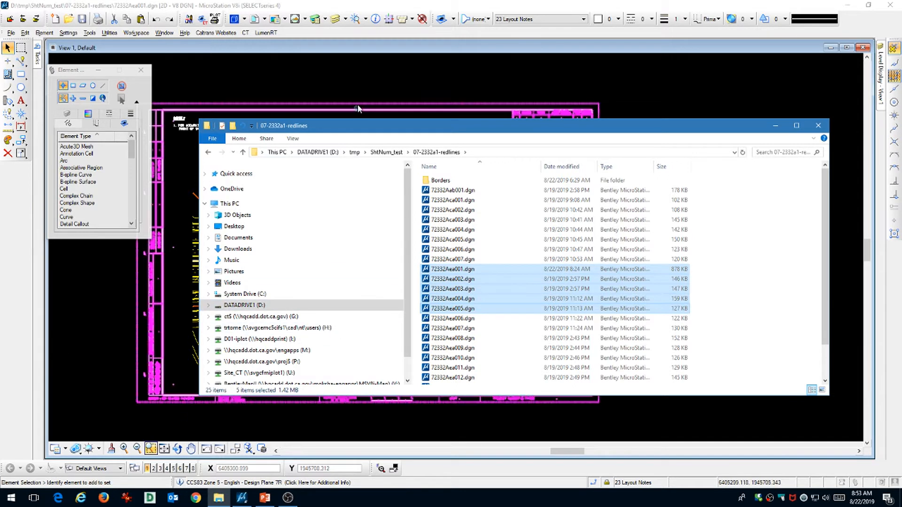
# Switch to the MicroStation drawing 72332Aea001.dgn and launch the CT Sheet Manager utility
pyautogui.click(346, 79)
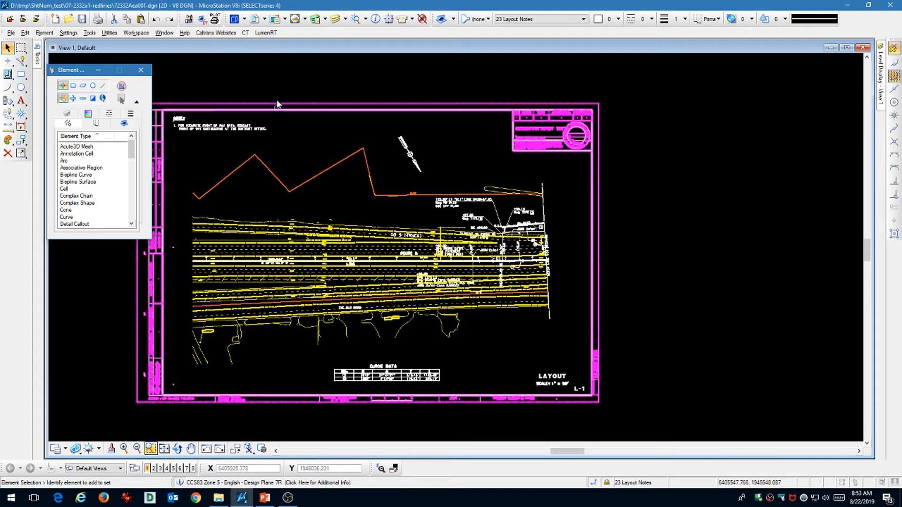
pyautogui.click(246, 33)
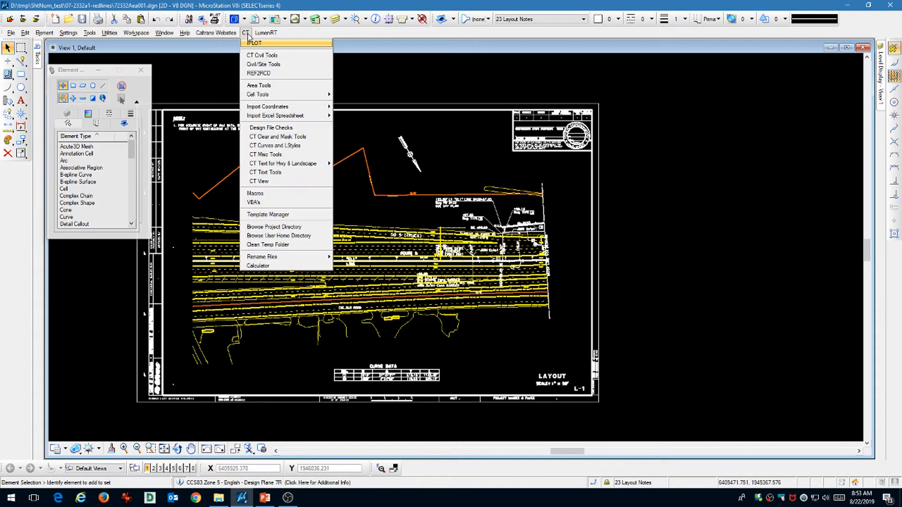
pyautogui.click(397, 77)
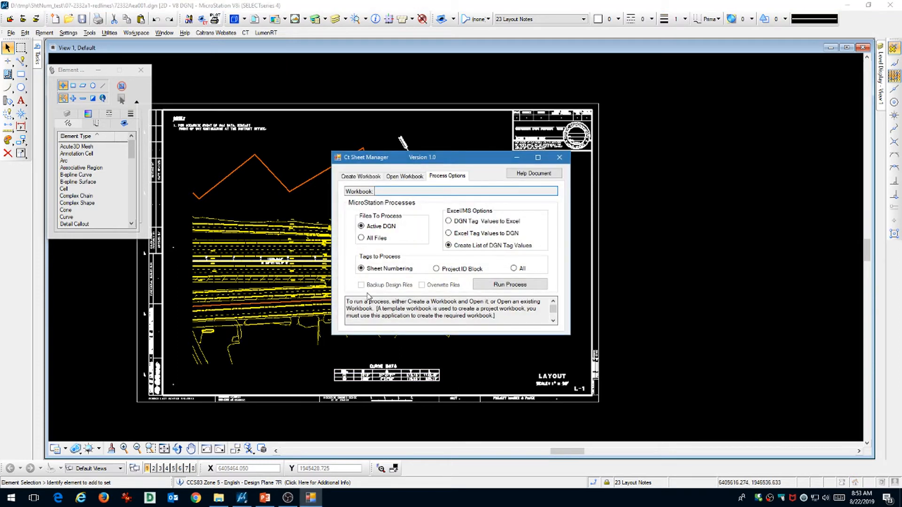
pyautogui.moveTo(382, 162); pyautogui.dragTo(345, 171)
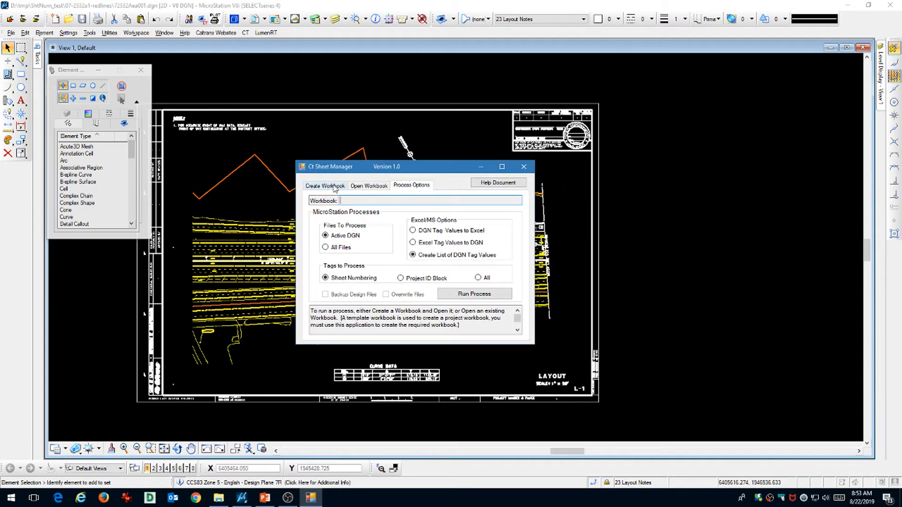
# Look over the sheet manager's options for creating a workbook, opening a workbook and processing files
pyautogui.click(333, 187)
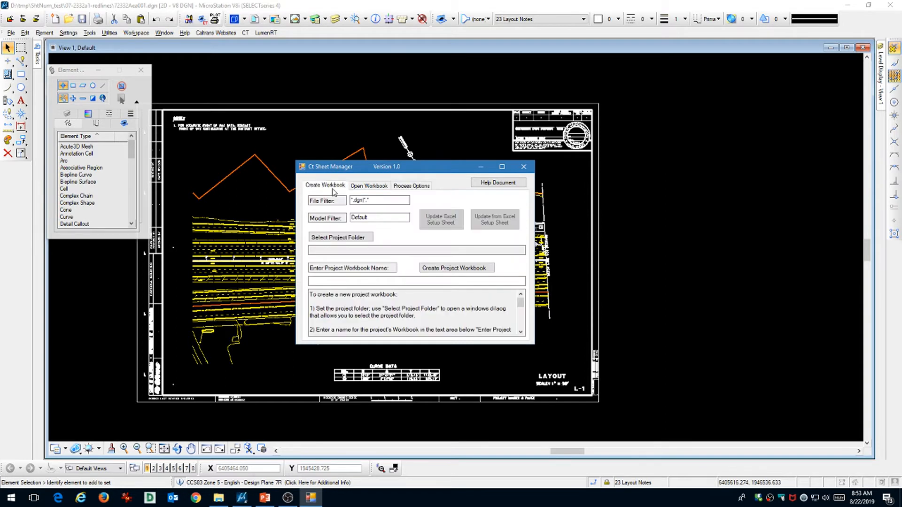
pyautogui.click(365, 188)
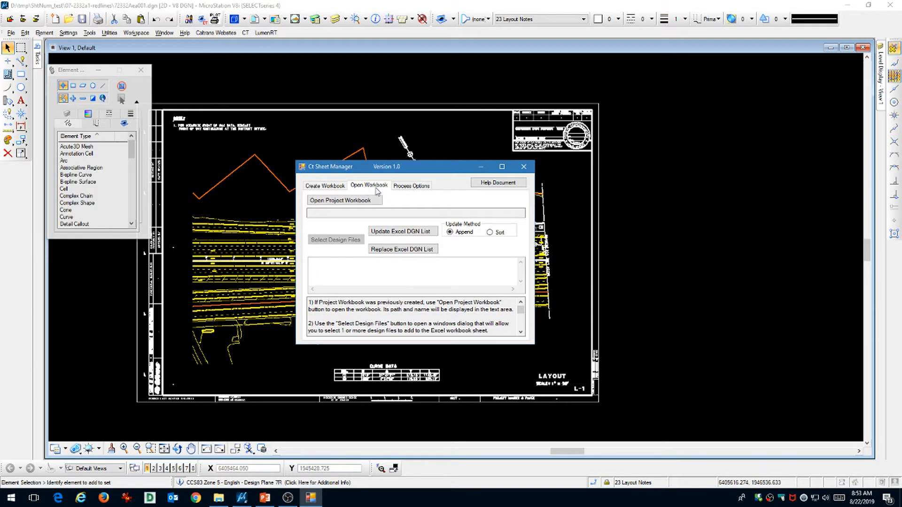
pyautogui.click(412, 187)
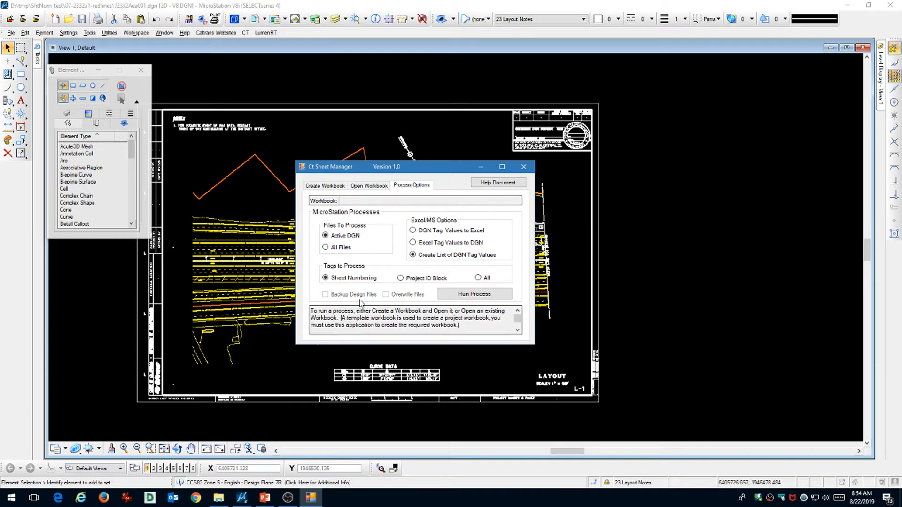
pyautogui.click(325, 185)
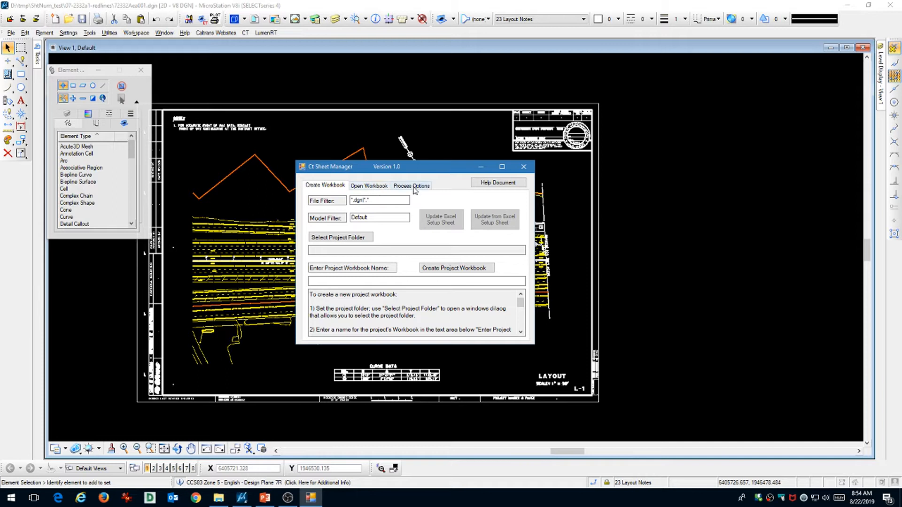
# Open the CT Sheet Manager help document, skim through to its last page and close it
pyautogui.click(498, 187)
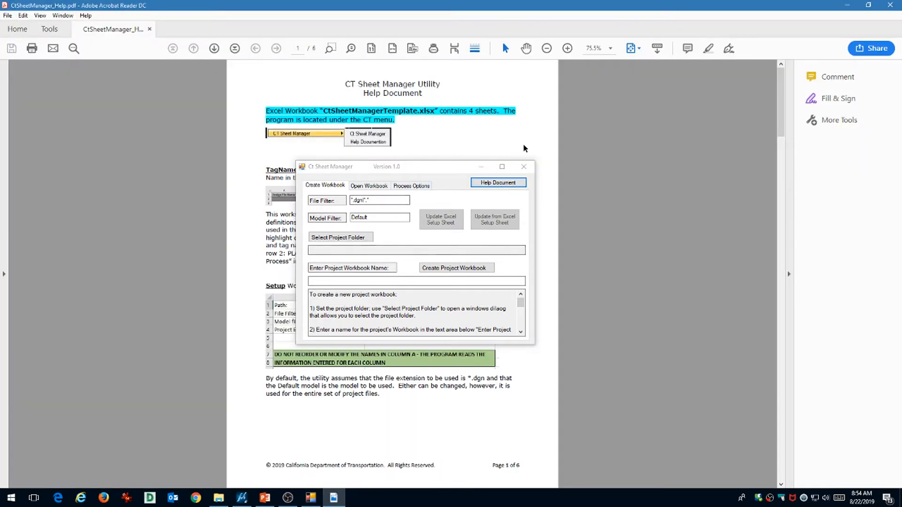
pyautogui.moveTo(430, 168); pyautogui.dragTo(682, 165)
pyautogui.scroll(-3, 369, 260)
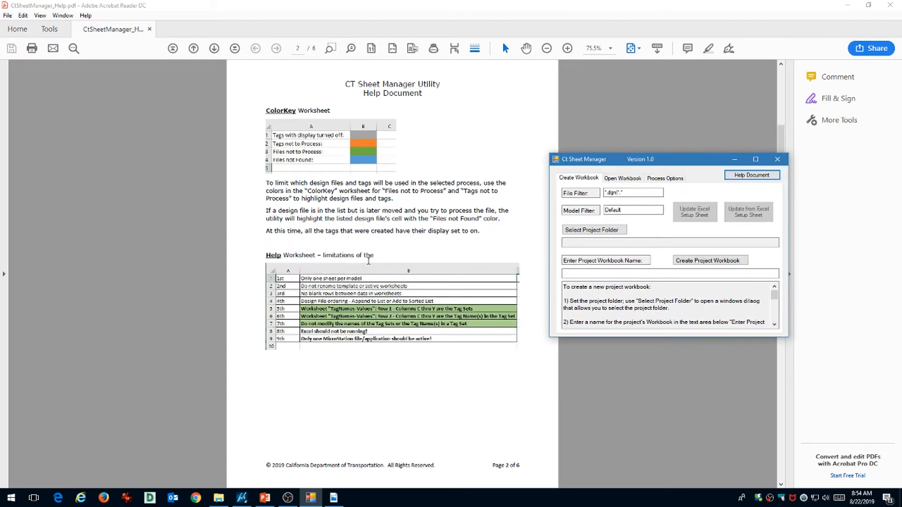
pyautogui.scroll(-4, 369, 260)
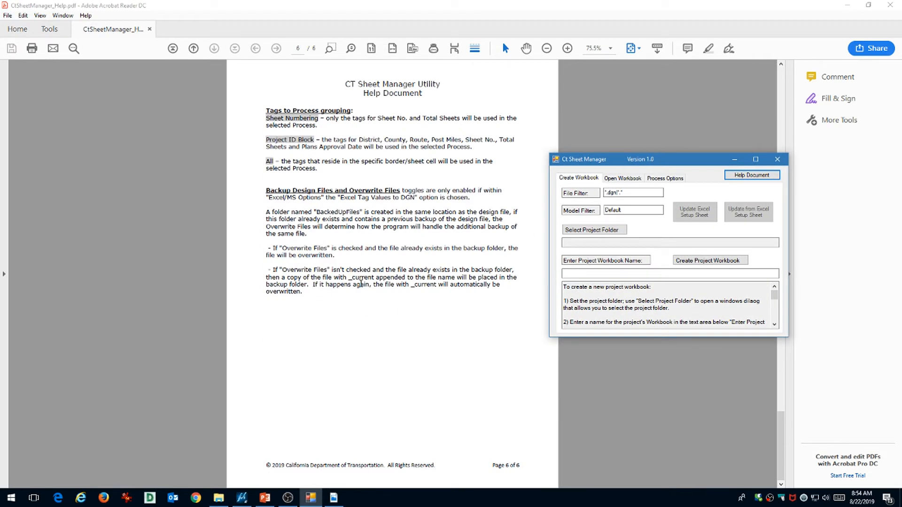
pyautogui.click(890, 4)
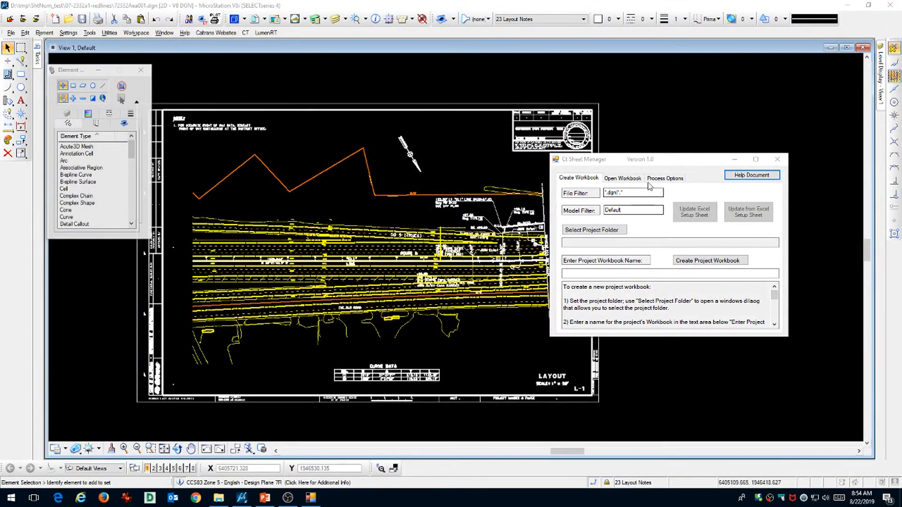
# Set the project folder for the new workbook to D:\tmp\ShtNum_test\07-2332a1-redlines
pyautogui.moveTo(574, 164); pyautogui.dragTo(518, 171)
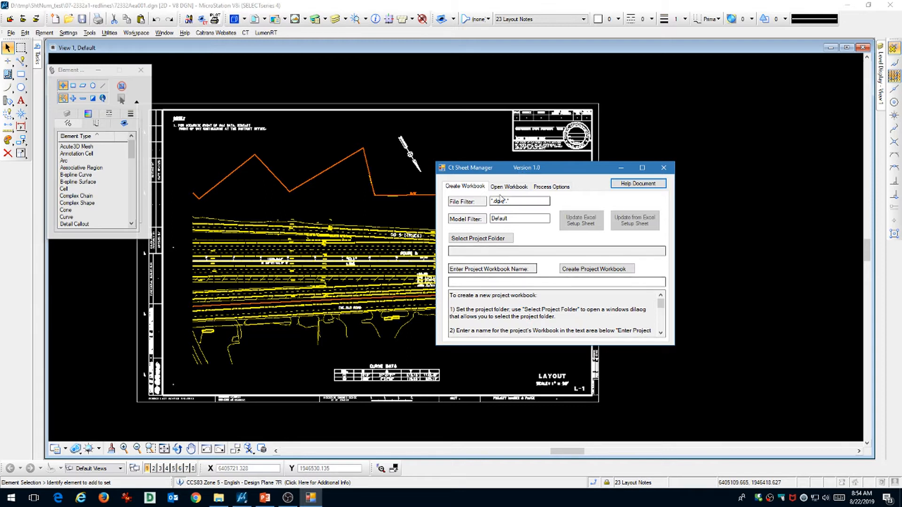
pyautogui.moveTo(501, 176); pyautogui.dragTo(342, 203)
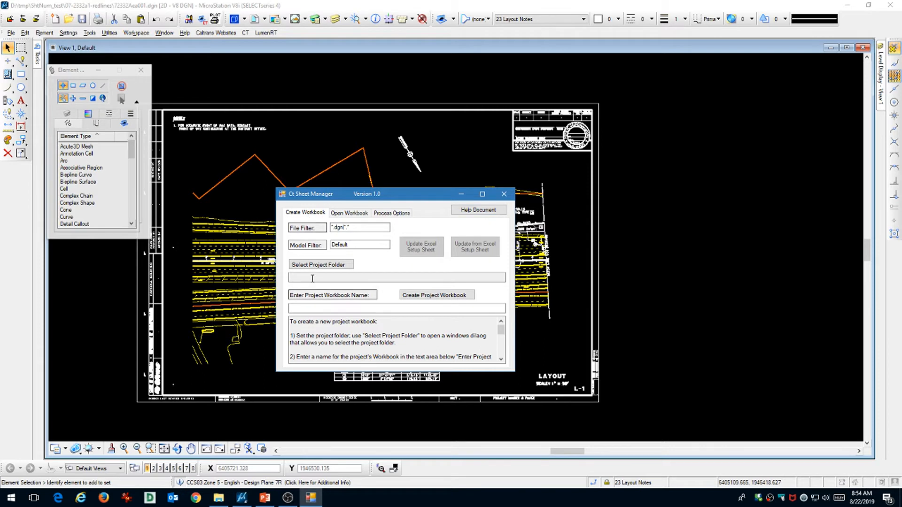
pyautogui.click(306, 228)
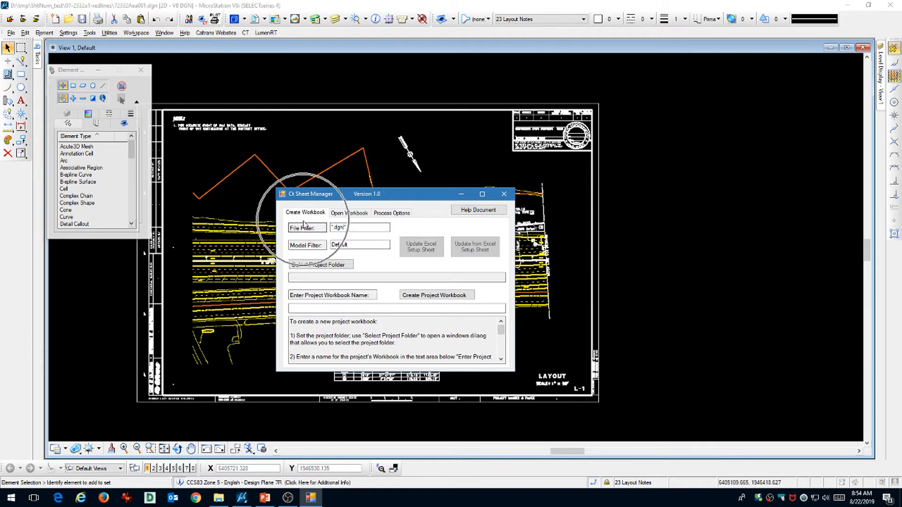
pyautogui.click(313, 266)
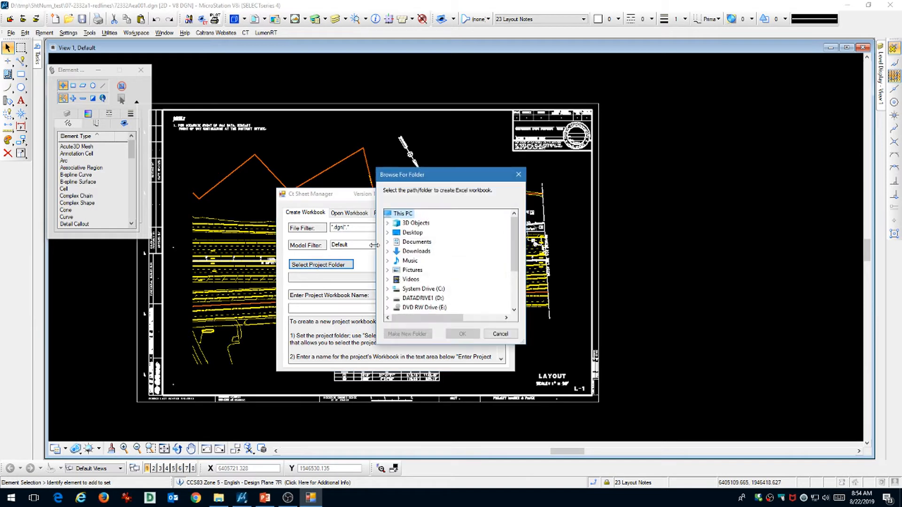
pyautogui.click(387, 300)
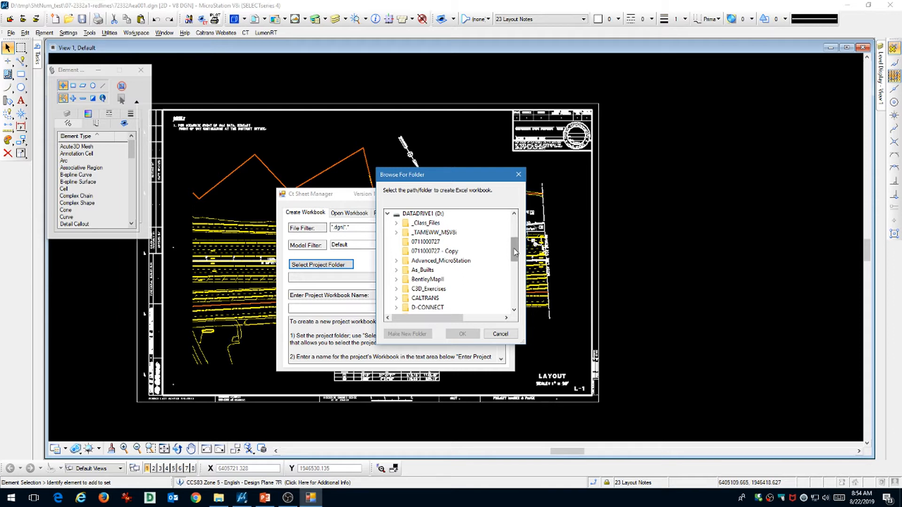
pyautogui.scroll(-5, 435, 300)
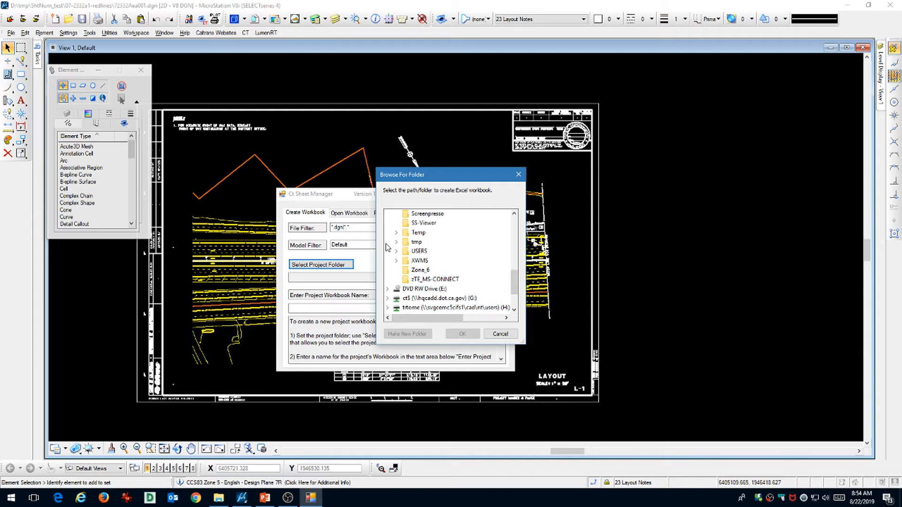
pyautogui.click(393, 242)
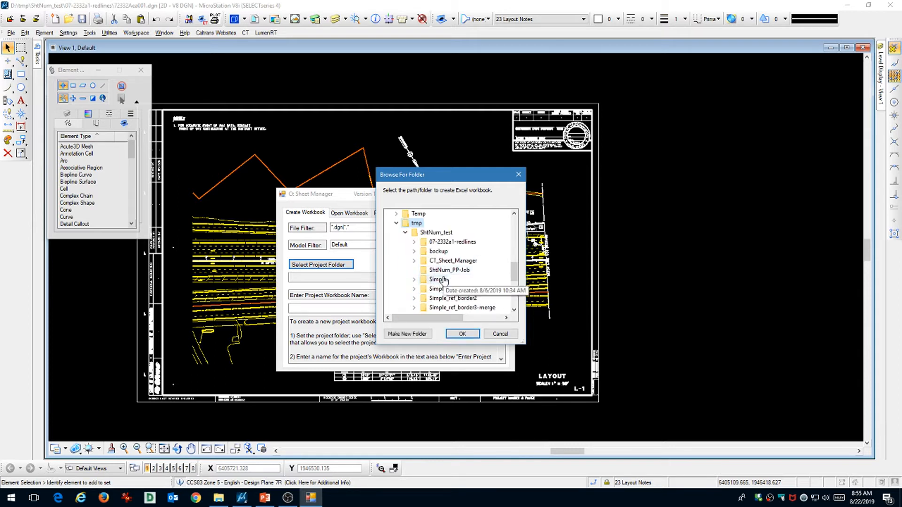
pyautogui.scroll(-1, 437, 284)
pyautogui.scroll(2, 439, 286)
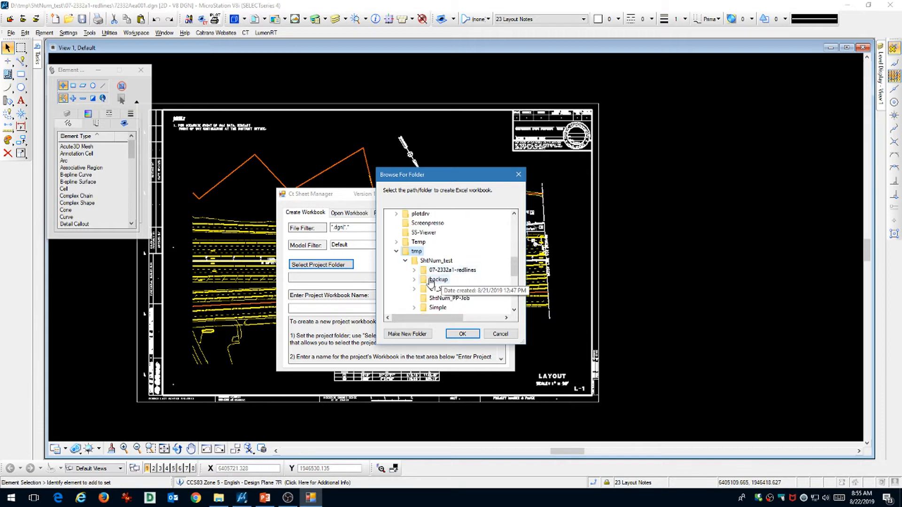
pyautogui.click(465, 271)
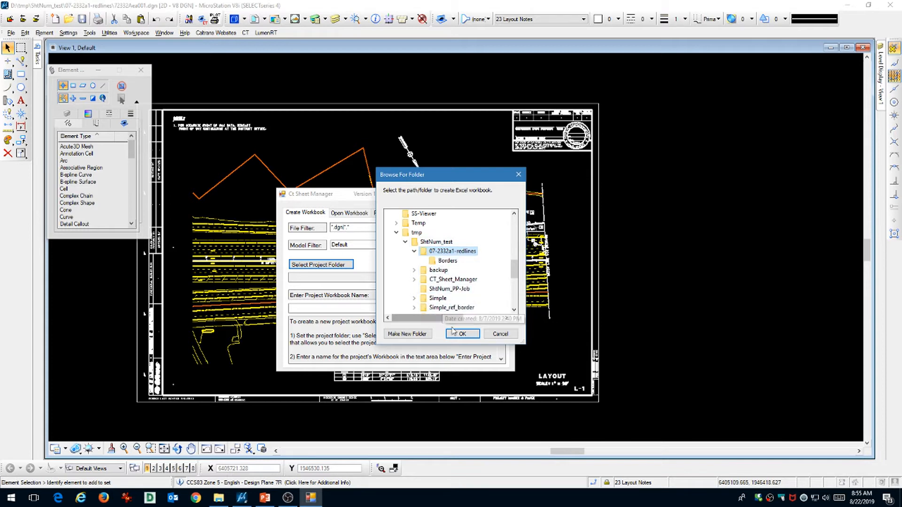
pyautogui.click(461, 334)
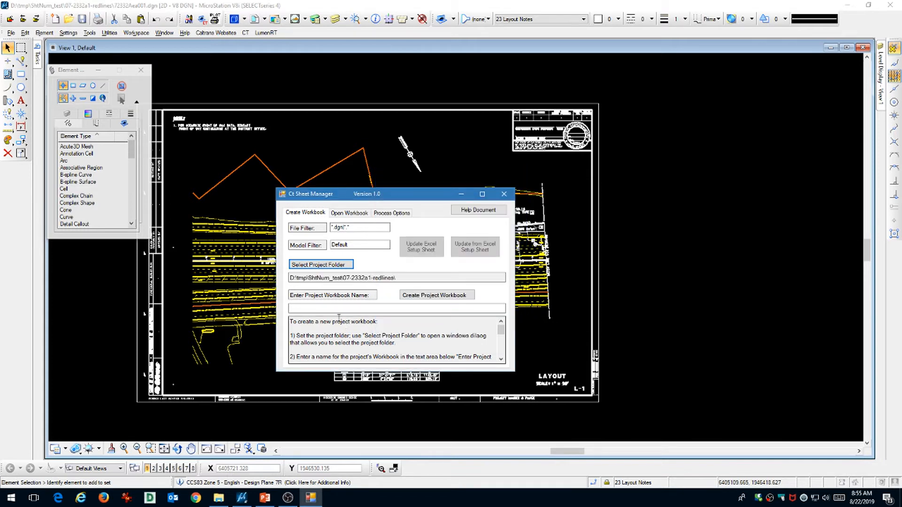
# Name the project workbook 07-2332a4 and create it in the chosen project folder
pyautogui.click(313, 308)
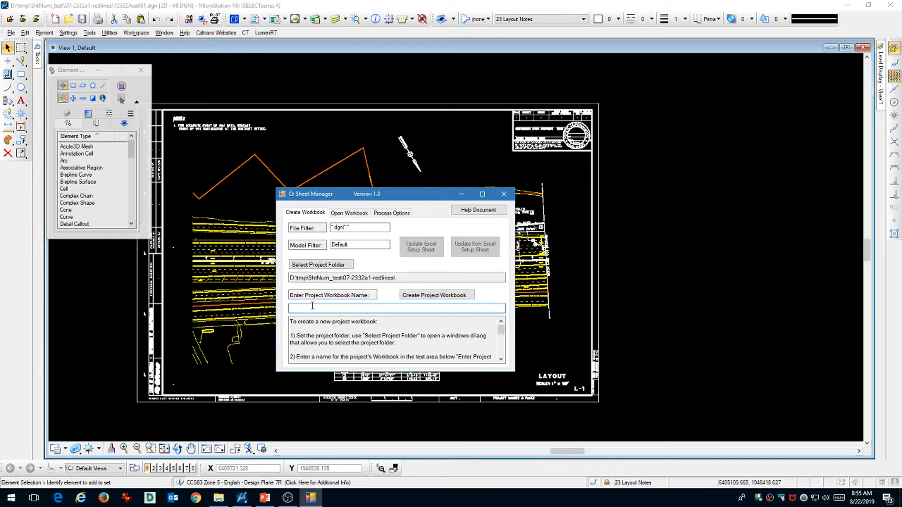
pyautogui.write('07-2332a4')
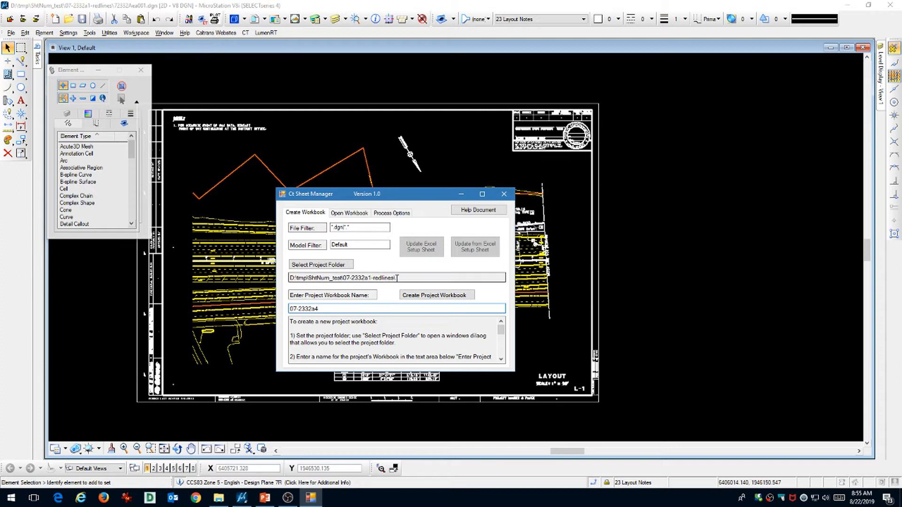
pyautogui.click(326, 309)
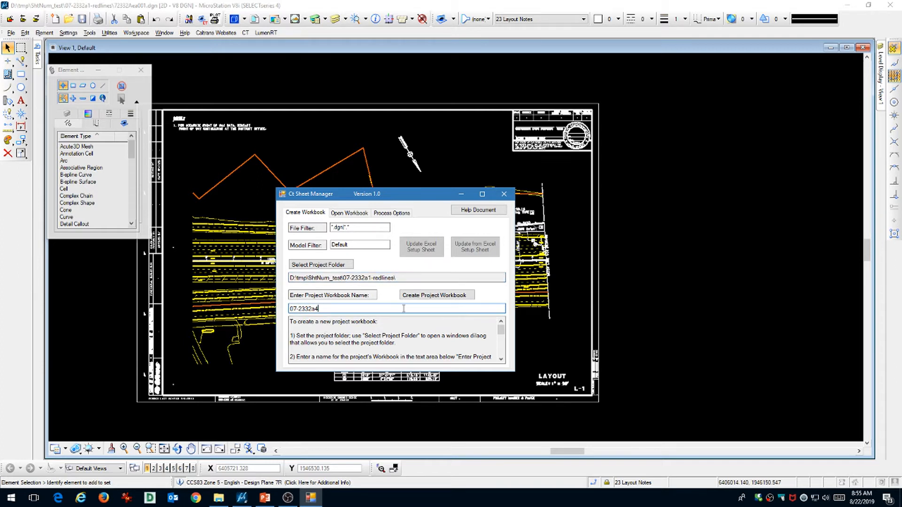
pyautogui.click(428, 298)
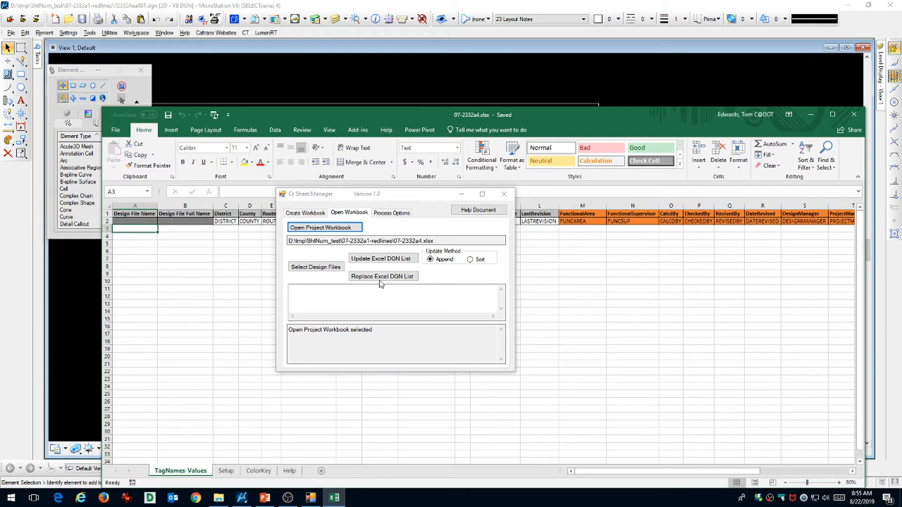
# Select design files 72332Aea001.dgn through 72332Aea005.dgn for the project workbook and check the list of selected files
pyautogui.click(310, 196)
pyautogui.moveTo(309, 197); pyautogui.dragTo(429, 234)
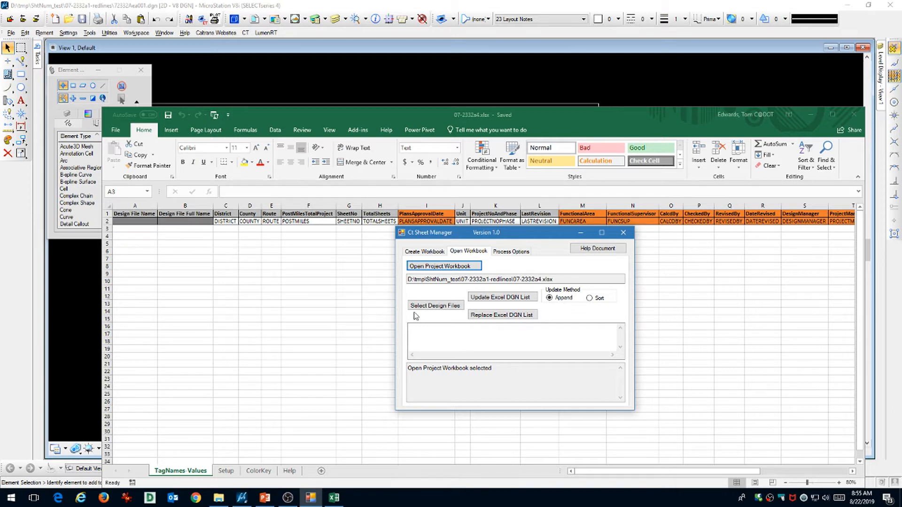
pyautogui.moveTo(436, 239); pyautogui.dragTo(309, 241)
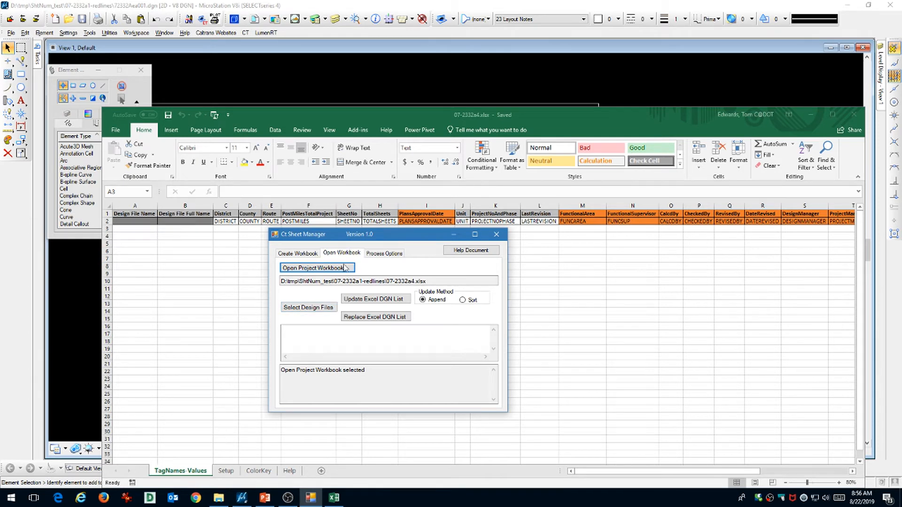
pyautogui.click(309, 307)
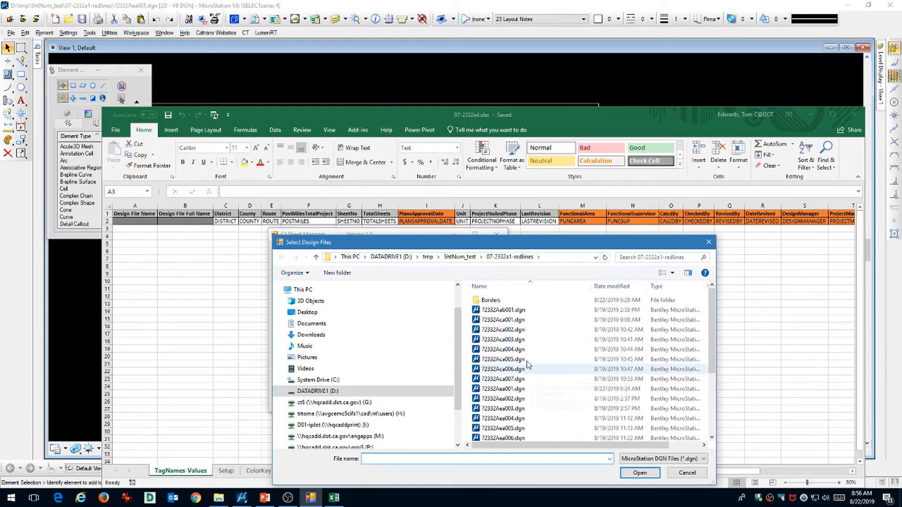
pyautogui.moveTo(518, 244); pyautogui.dragTo(510, 164)
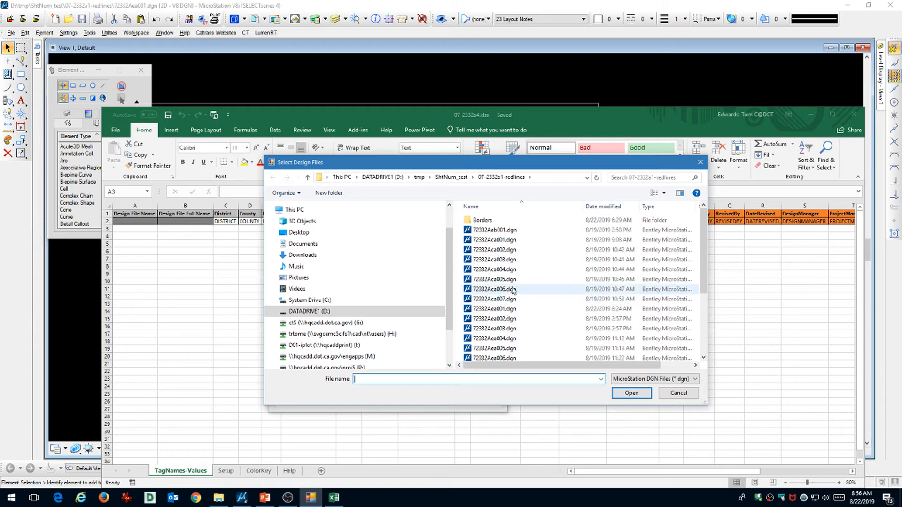
pyautogui.click(506, 311)
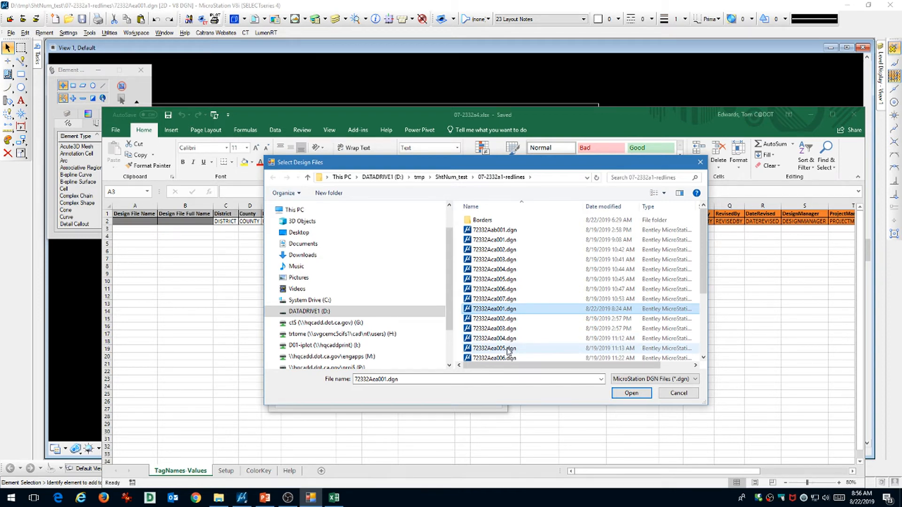
pyautogui.keyDown('shift'); pyautogui.click(509, 349); pyautogui.keyUp('shift')
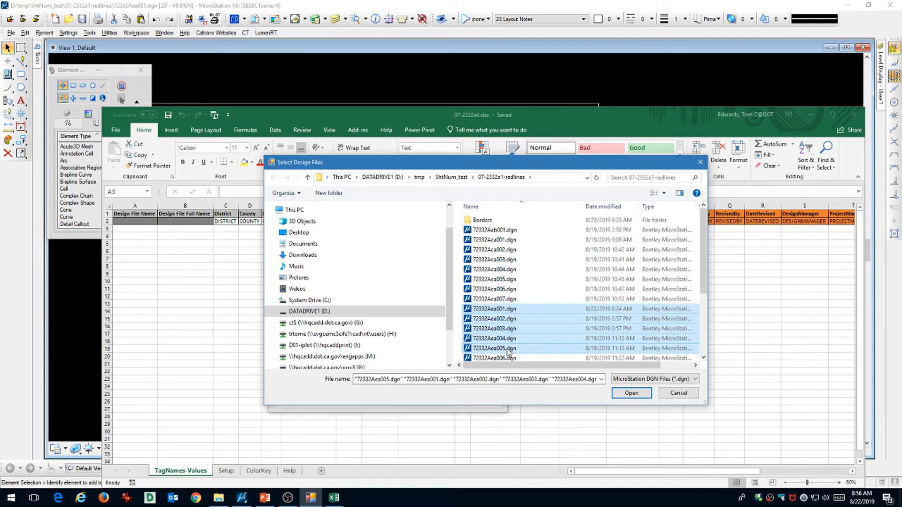
pyautogui.click(631, 394)
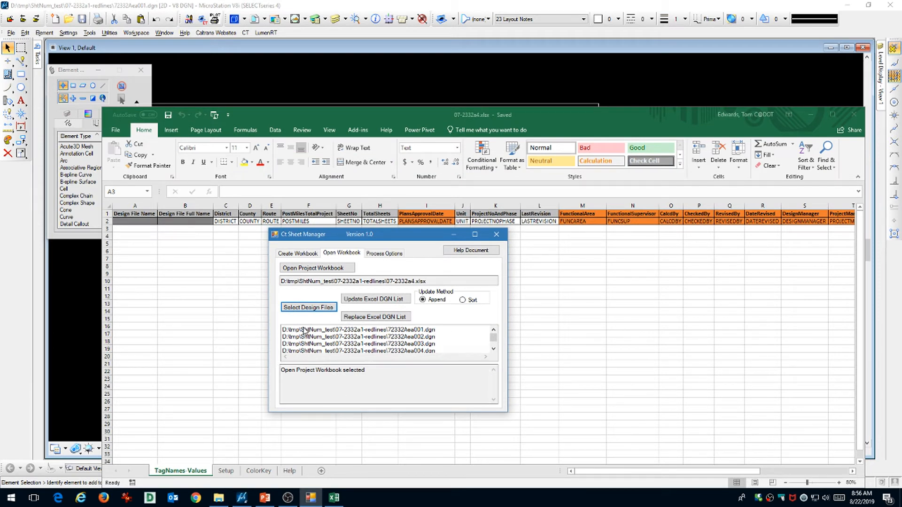
pyautogui.click(493, 349)
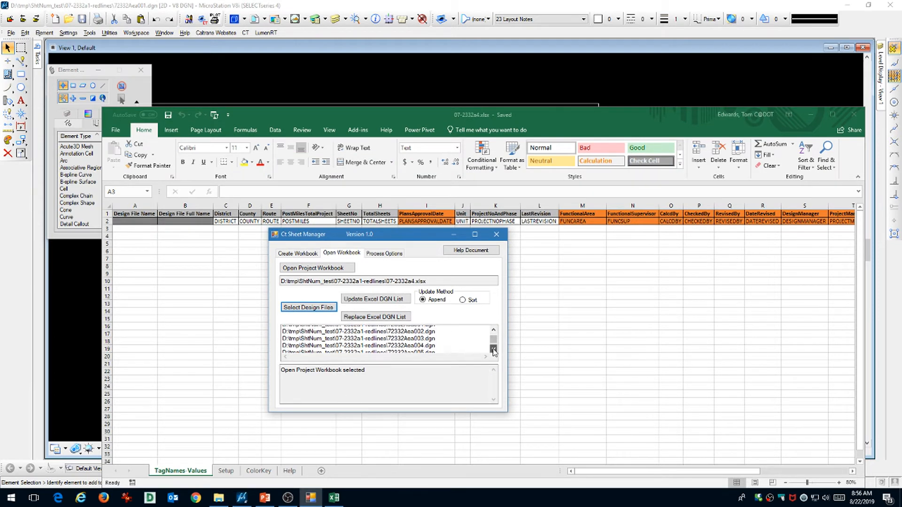
pyautogui.click(493, 350)
pyautogui.moveTo(493, 335)
pyautogui.mouseDown()
pyautogui.moveTo(494, 344)
pyautogui.moveTo(493, 334)
pyautogui.mouseUp()
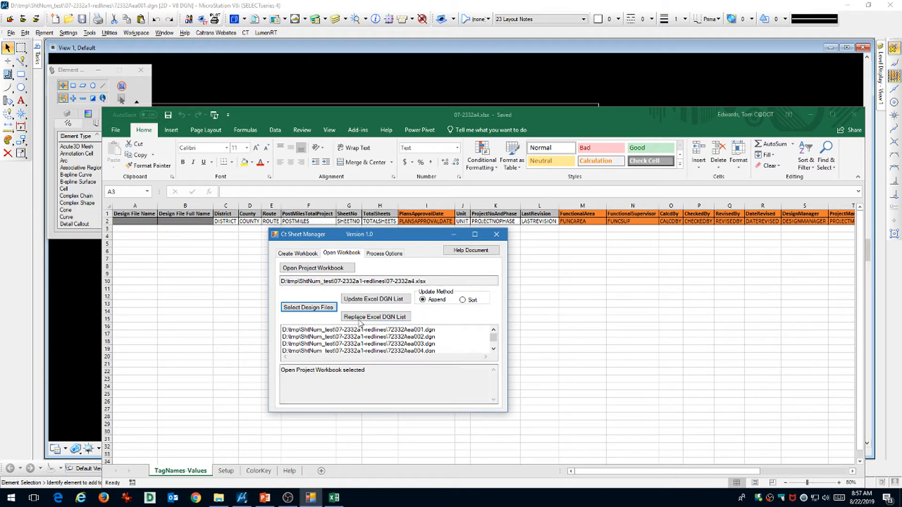
# Append the selected design files to the workbook's DGN list and autofit the Design File Full Name column
pyautogui.click(371, 300)
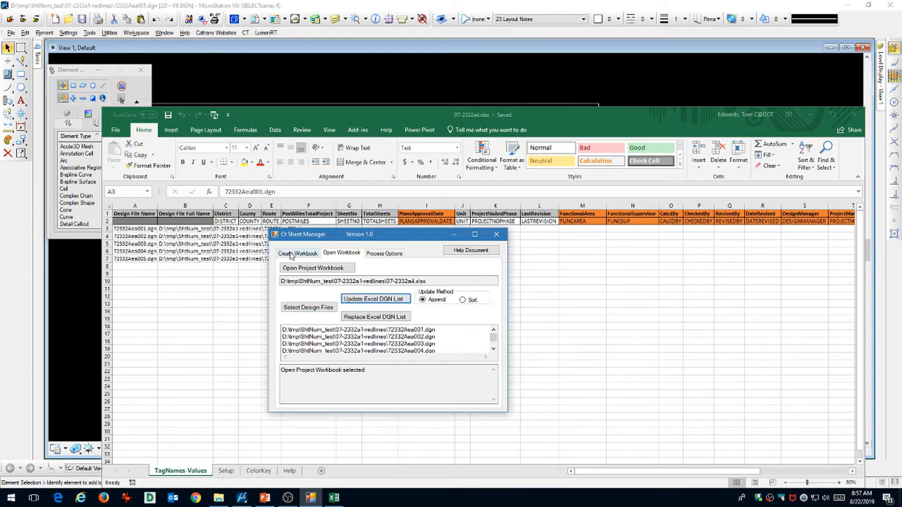
pyautogui.moveTo(347, 239); pyautogui.dragTo(532, 268)
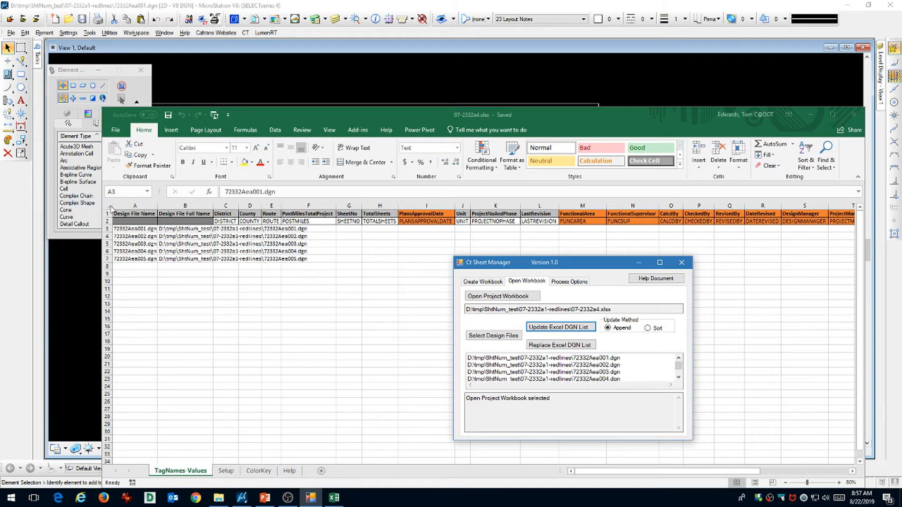
pyautogui.click(111, 207)
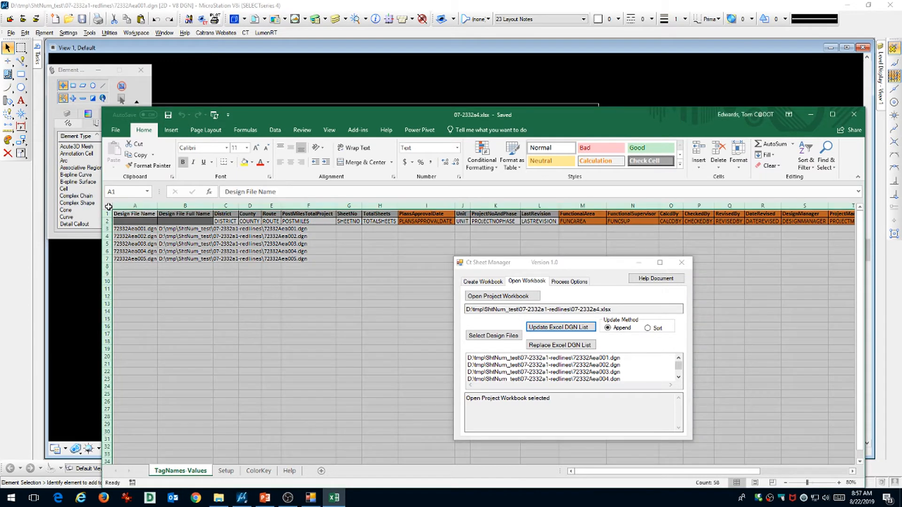
pyautogui.click(111, 207)
pyautogui.doubleClick(212, 206)
pyautogui.click(318, 274)
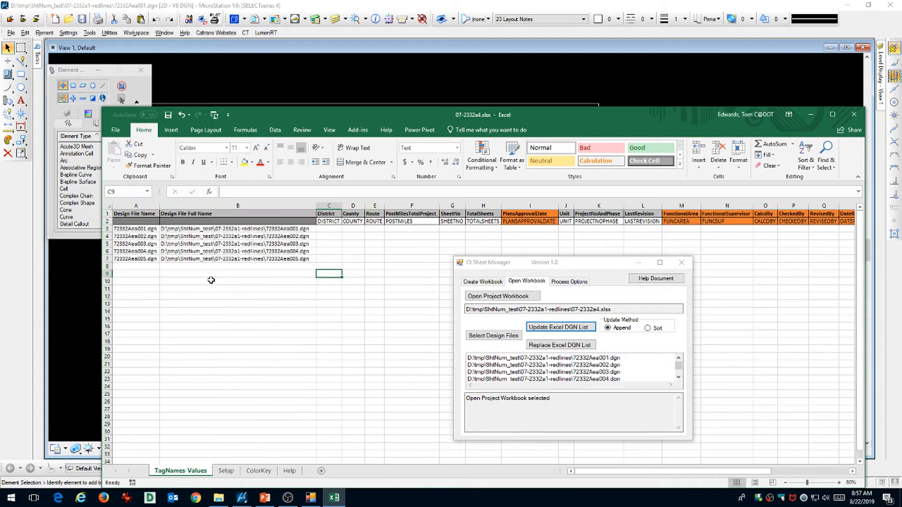
# For 72332Aea001.dgn, enter district 07, county LA and route 5
pyautogui.click(325, 230)
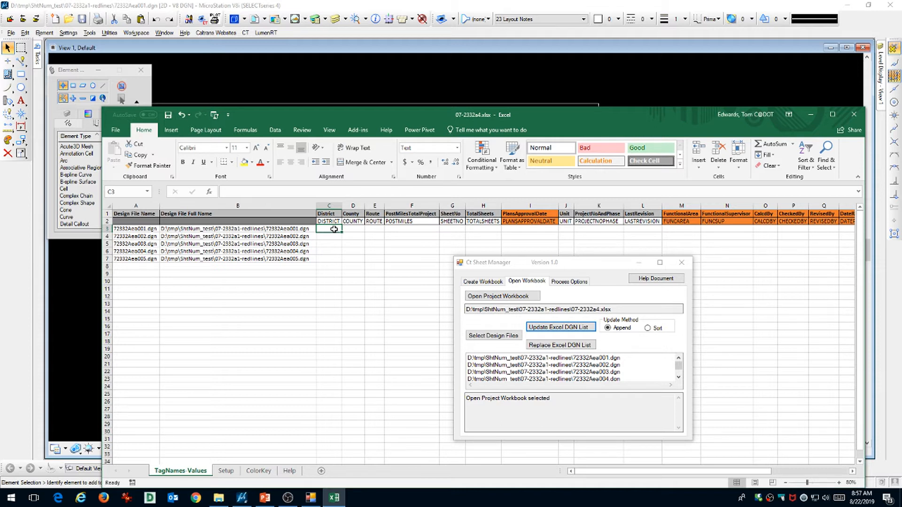
pyautogui.write('0')
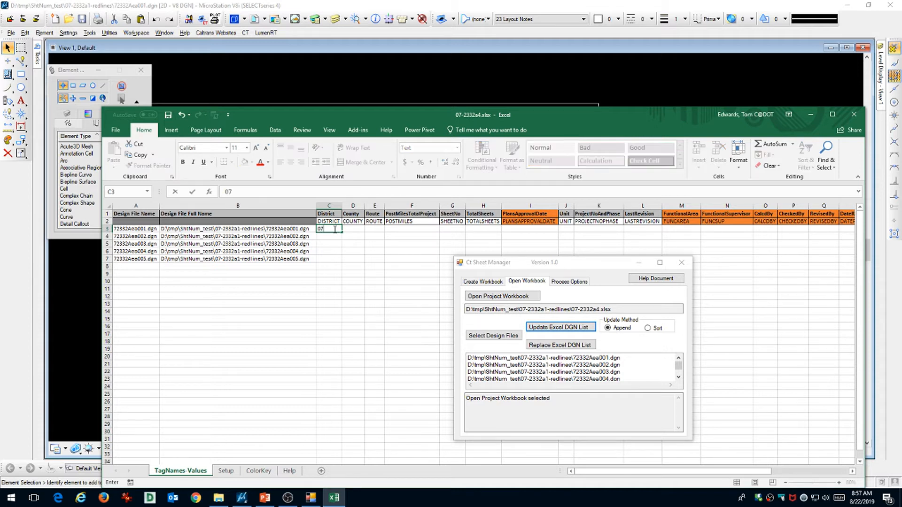
pyautogui.write('7')
pyautogui.click(353, 229)
pyautogui.write('LA')
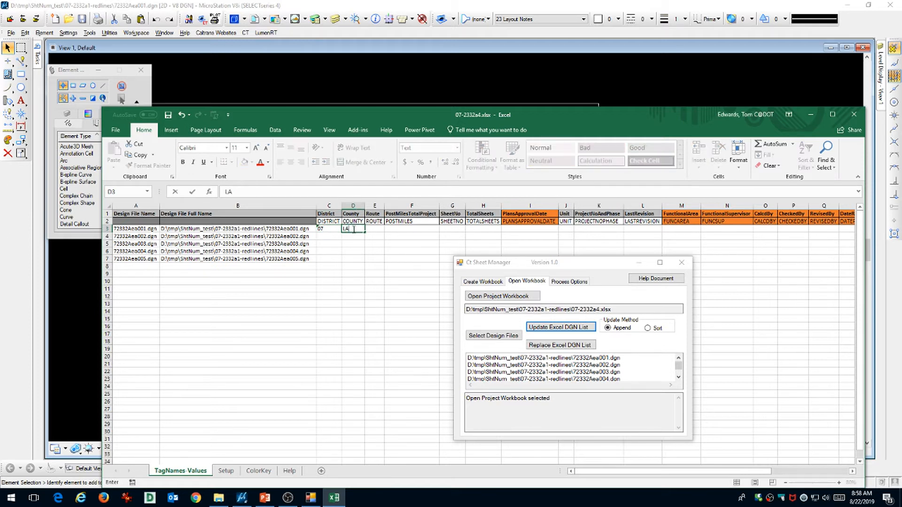
pyautogui.click(376, 228)
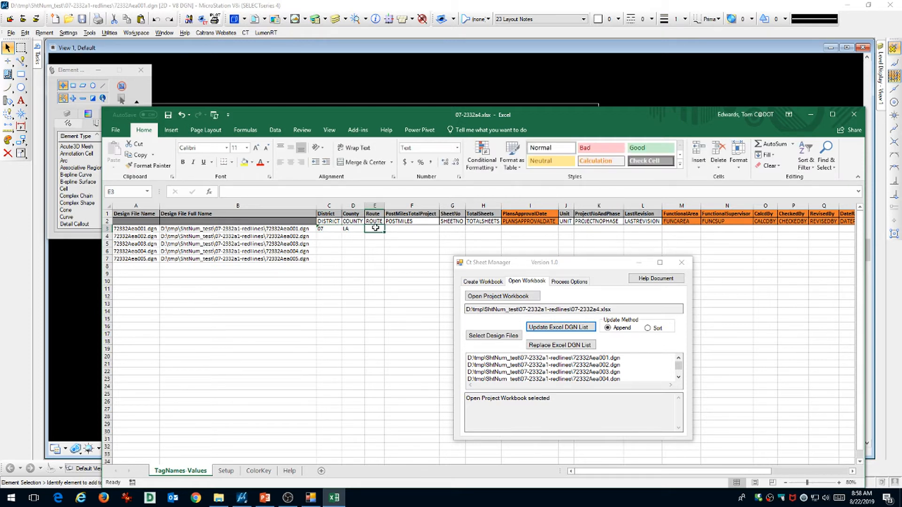
pyautogui.write('5')
# For 72332Aea001.dgn, enter post miles 10.0-20.0 and a total sheet count of 50
pyautogui.click(397, 229)
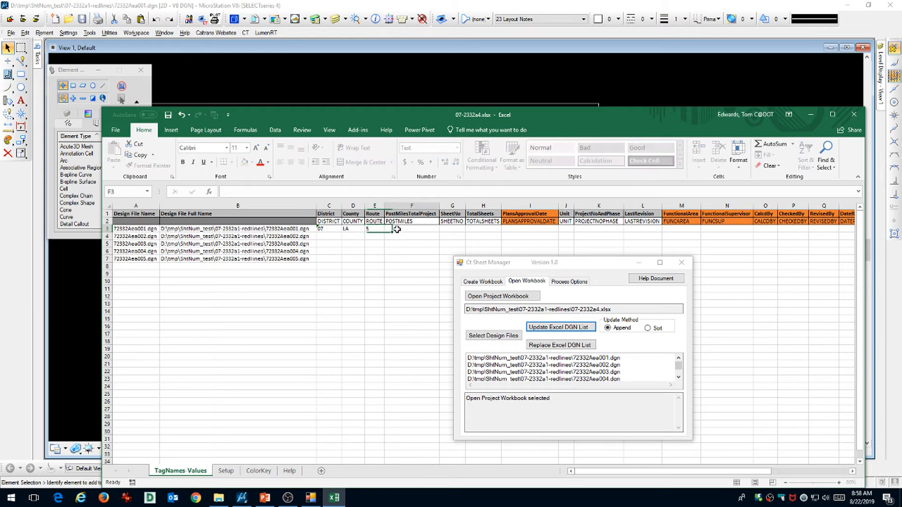
pyautogui.write('1')
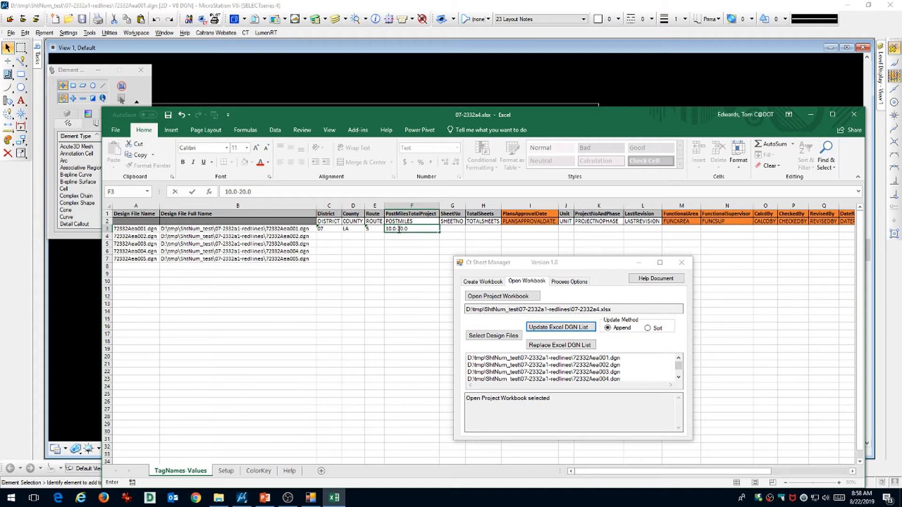
pyautogui.write('0.0-20.0')
pyautogui.click(444, 230)
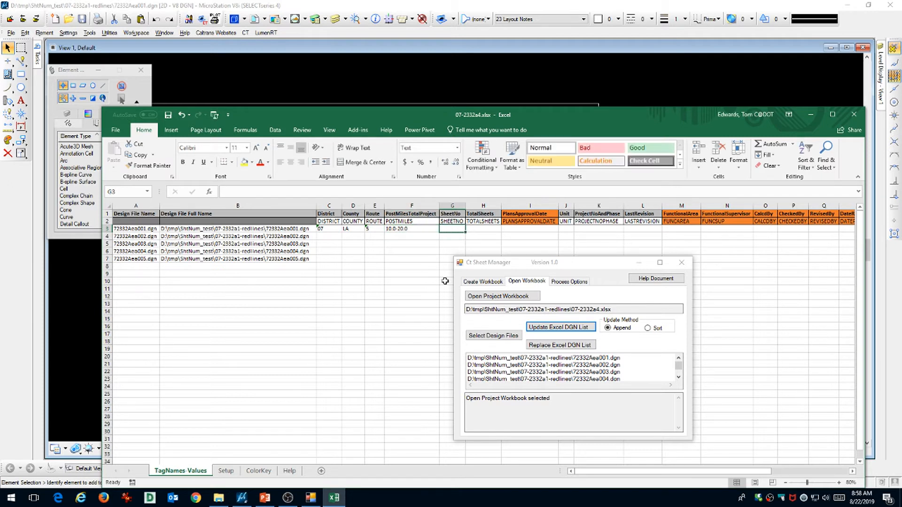
pyautogui.click(477, 229)
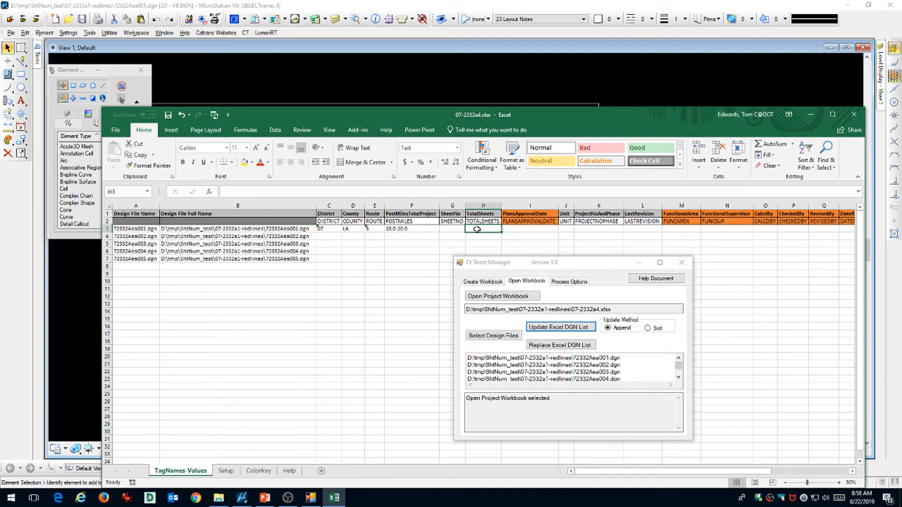
pyautogui.write('50')
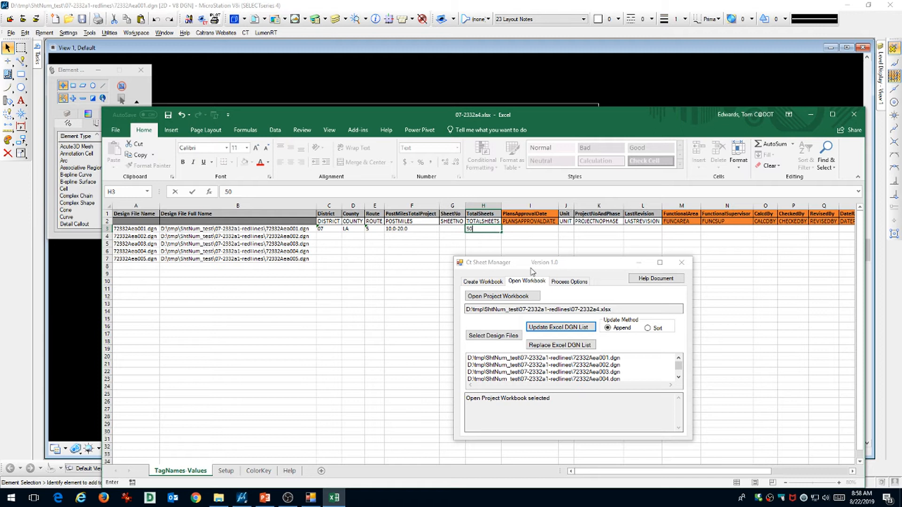
pyautogui.moveTo(532, 270); pyautogui.dragTo(608, 296)
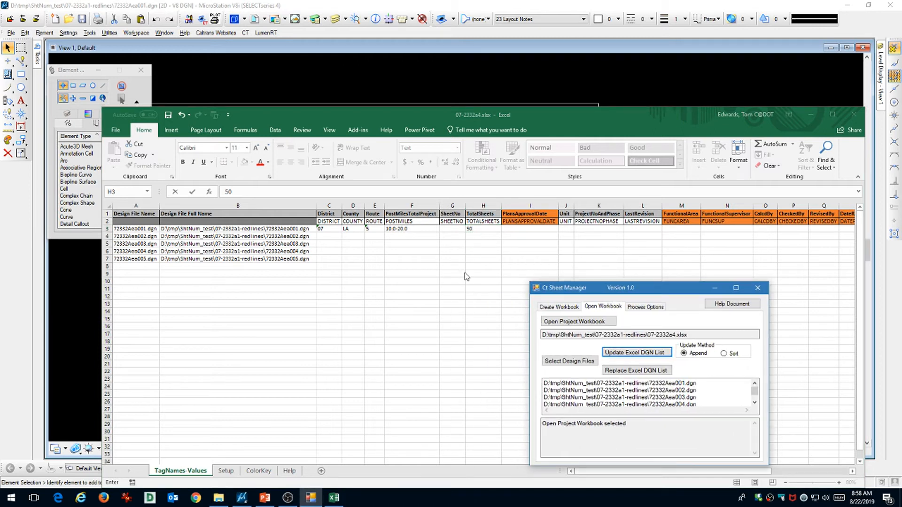
# Copy the district, county, route and post miles values of the first design file to the other four files
pyautogui.click(326, 229)
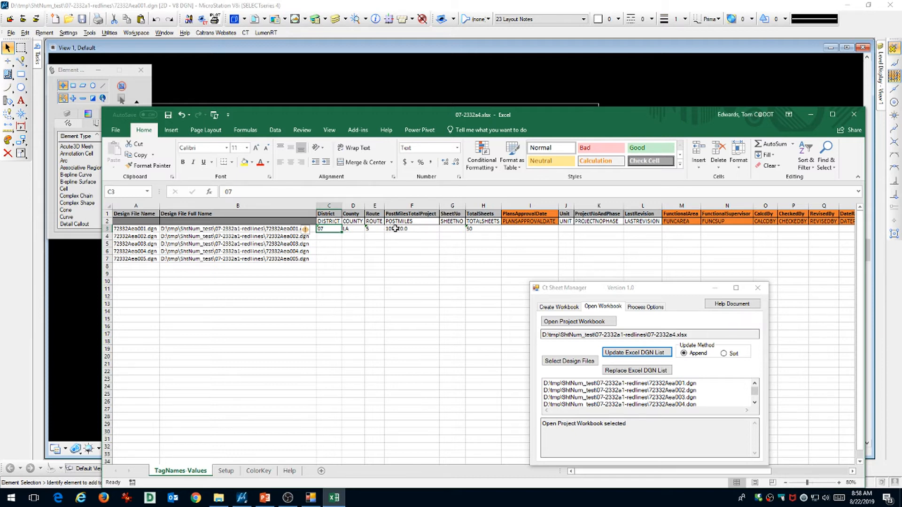
pyautogui.keyDown('shift'); pyautogui.click(390, 229); pyautogui.keyUp('shift')
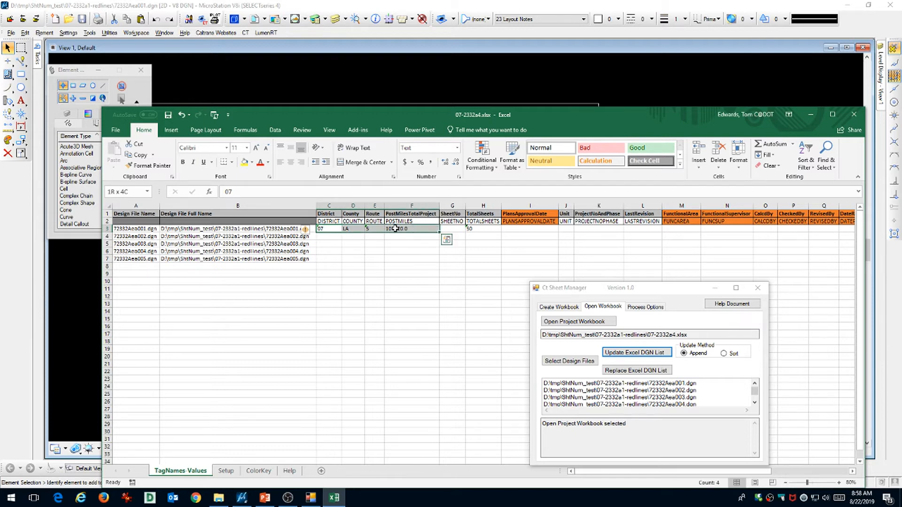
pyautogui.rightClick(338, 230)
pyautogui.click(356, 247)
pyautogui.moveTo(331, 237); pyautogui.dragTo(420, 258)
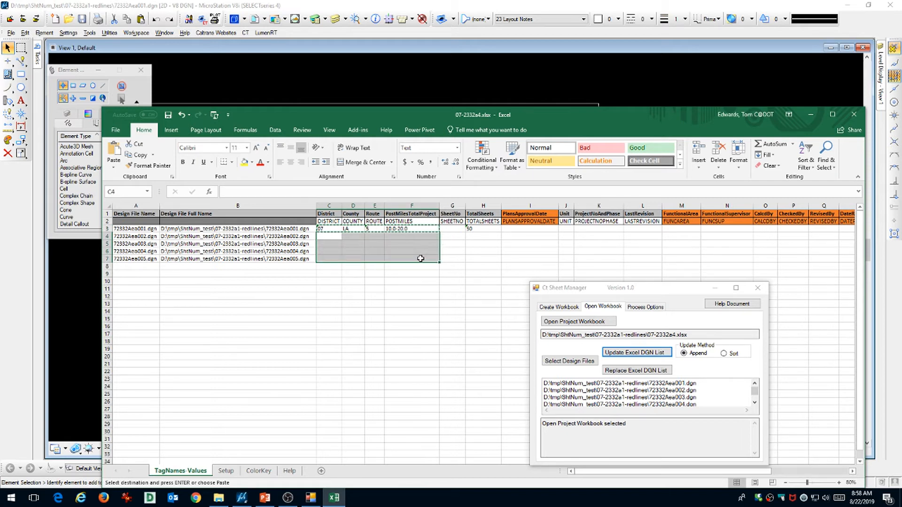
pyautogui.hotkey('ctrl', 'v')
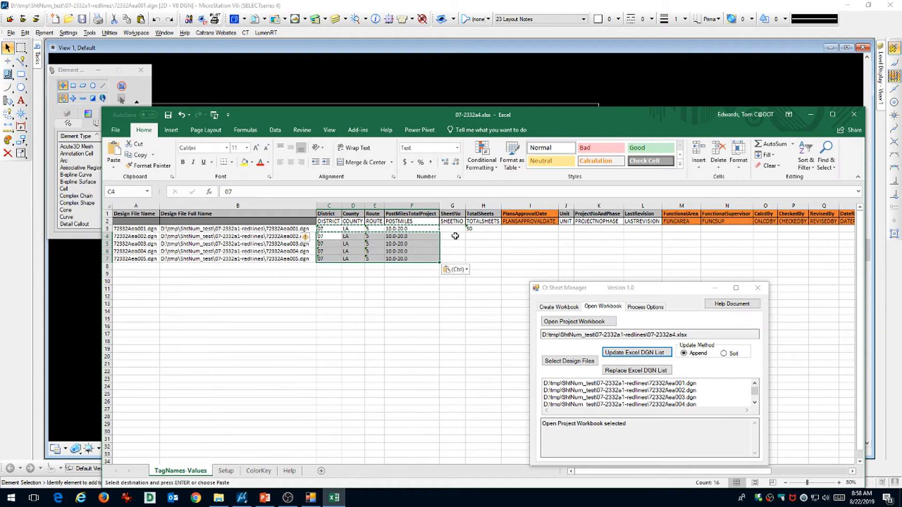
# Copy the first file's total sheets value to the remaining four design files
pyautogui.click(475, 232)
pyautogui.rightClick(475, 234)
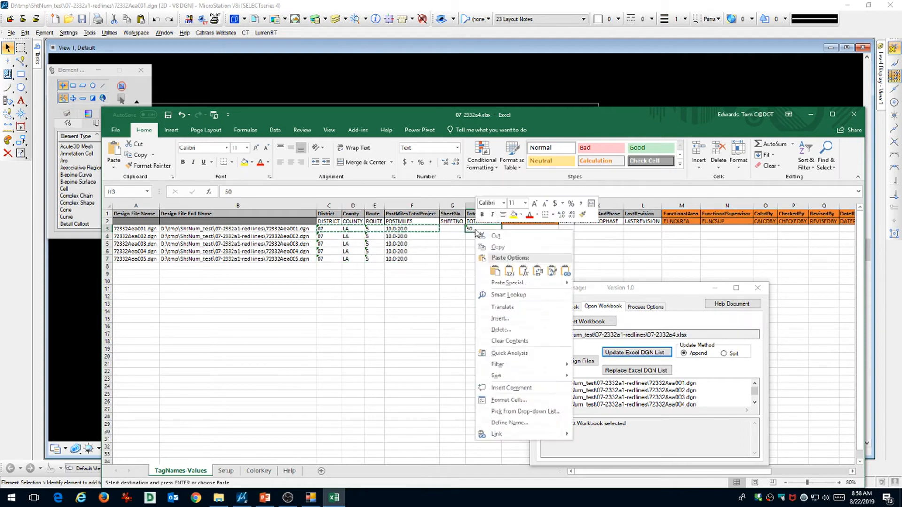
pyautogui.click(494, 248)
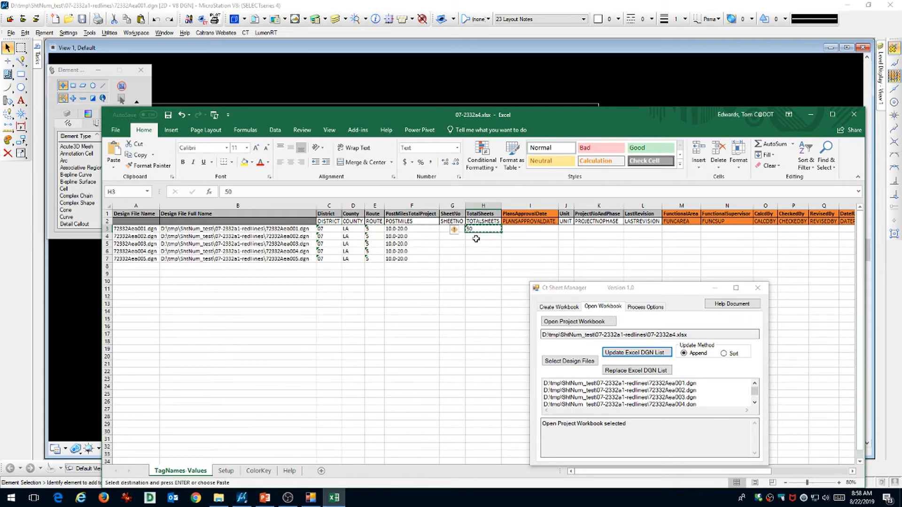
pyautogui.moveTo(478, 237); pyautogui.dragTo(477, 256)
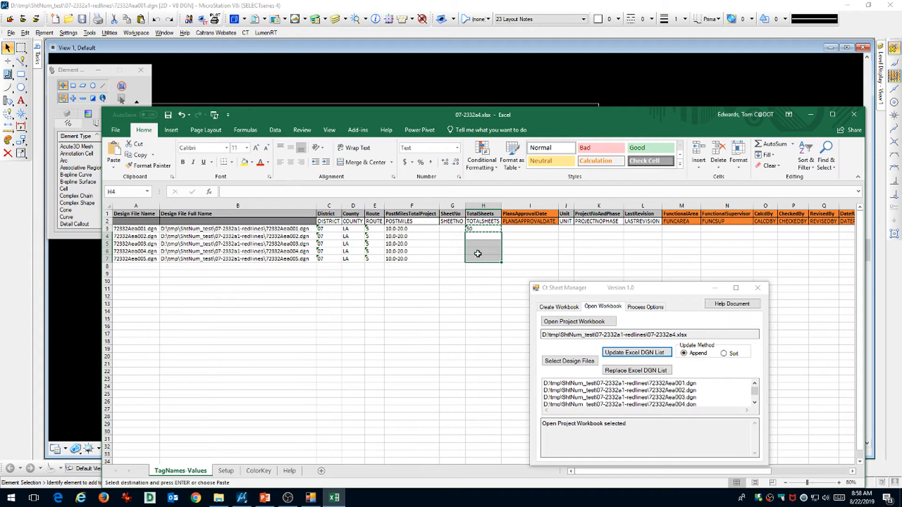
pyautogui.hotkey('ctrl', 'v')
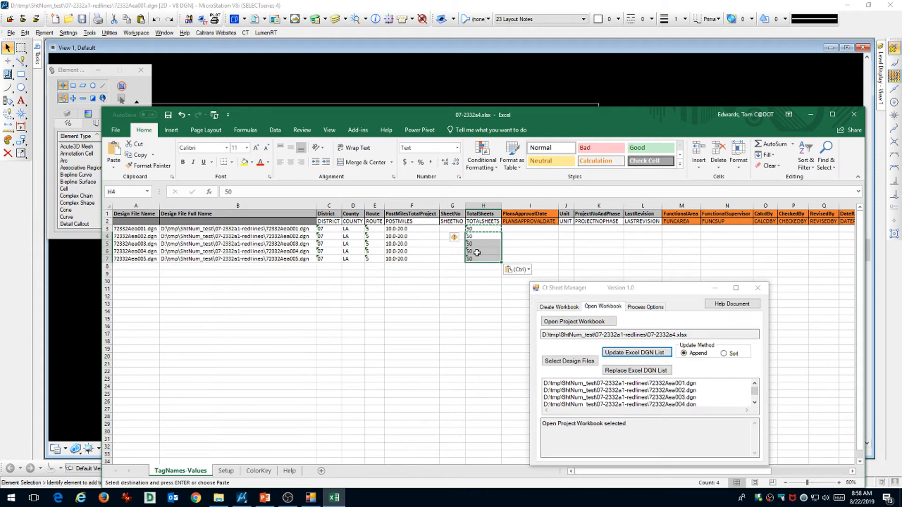
# Number the five design files' sheets consecutively from 9 to 13 by filling the series down from the first row
pyautogui.click(446, 230)
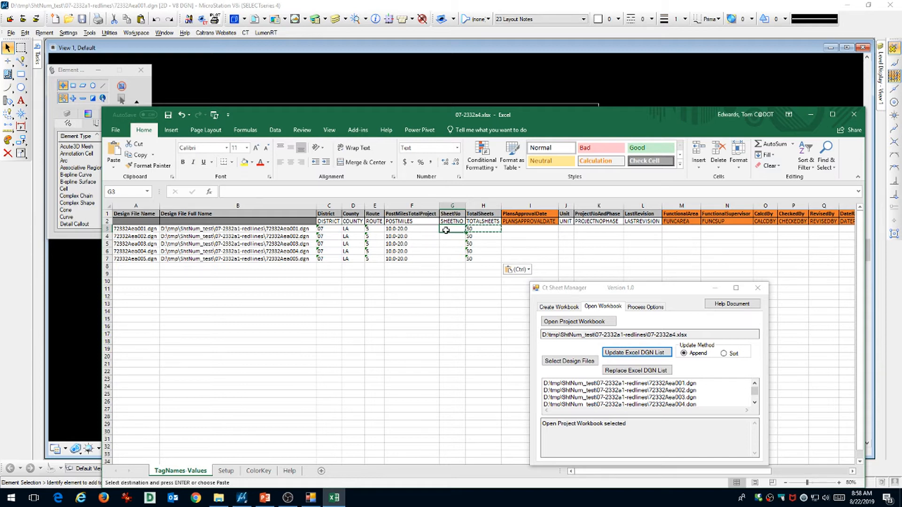
pyautogui.write('9')
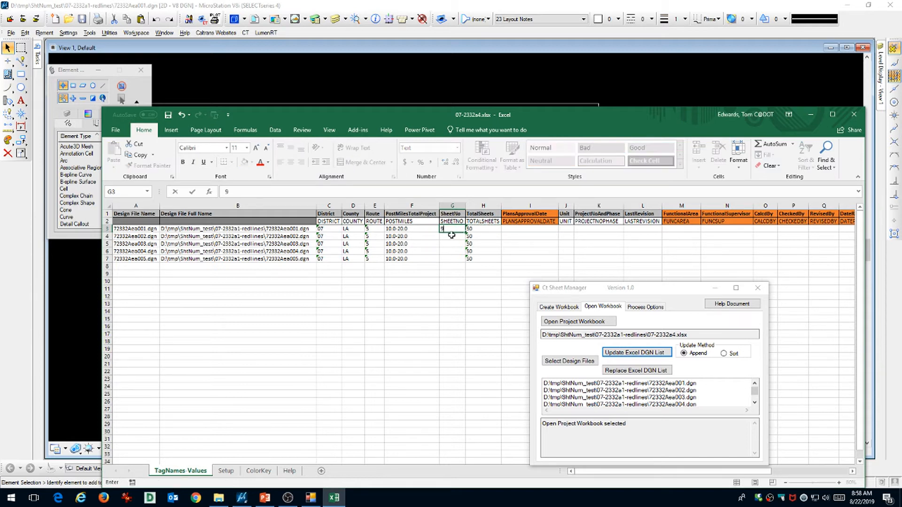
pyautogui.click(451, 234)
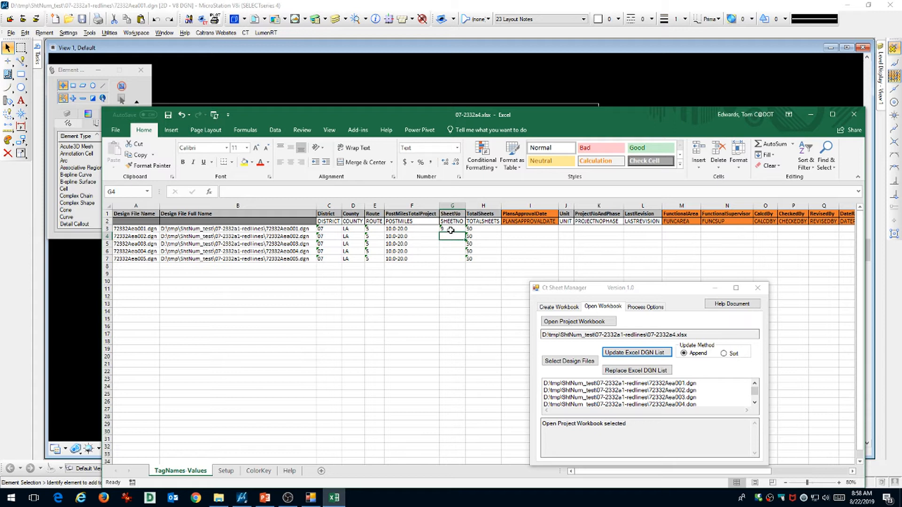
pyautogui.click(450, 230)
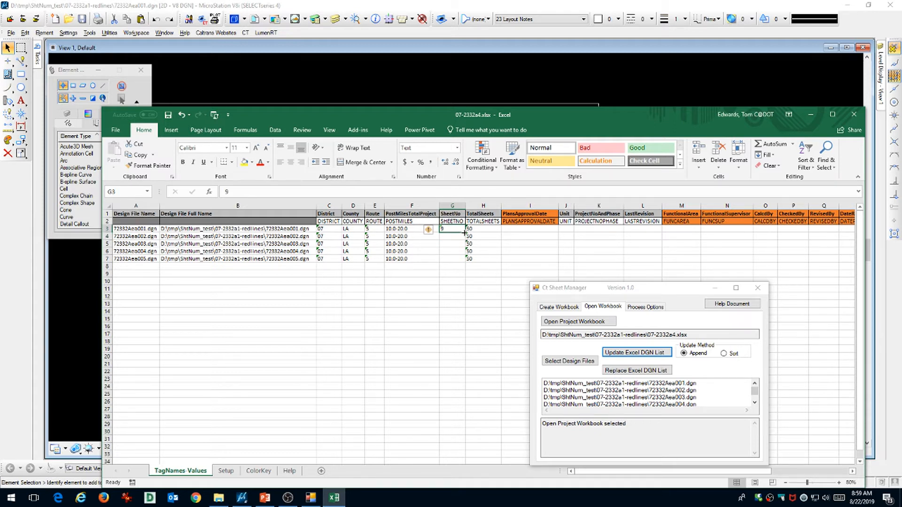
pyautogui.moveTo(465, 231); pyautogui.dragTo(465, 261)
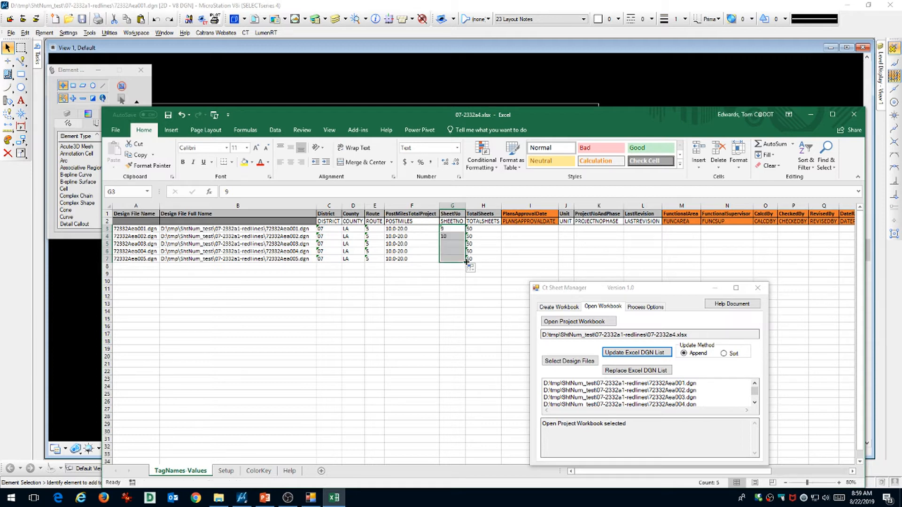
pyautogui.click(447, 275)
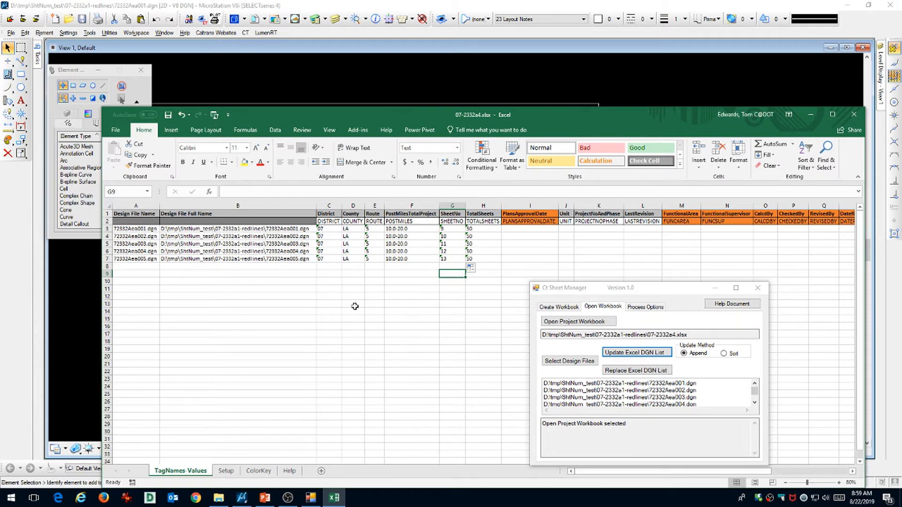
# Check the ColorKey sheet and fill the POSTMILES tag cell with orange to mark it as a tag not to process
pyautogui.click(261, 473)
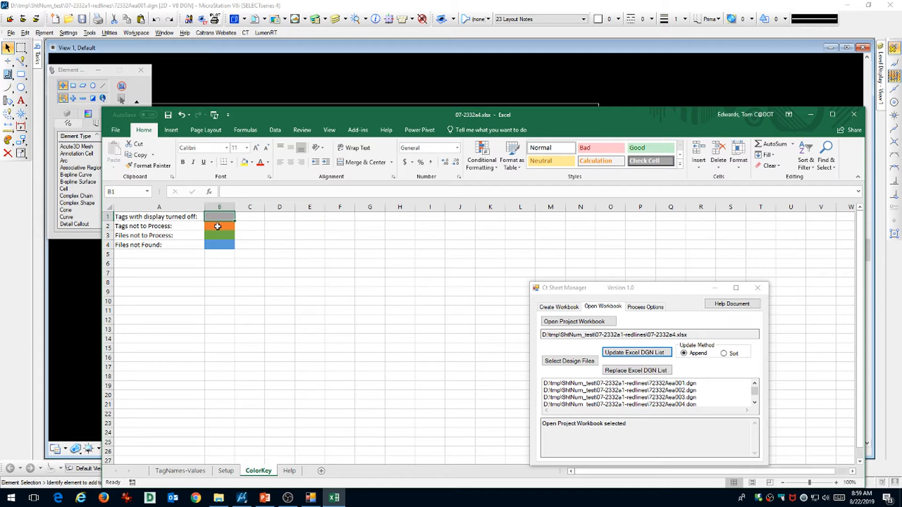
pyautogui.click(198, 471)
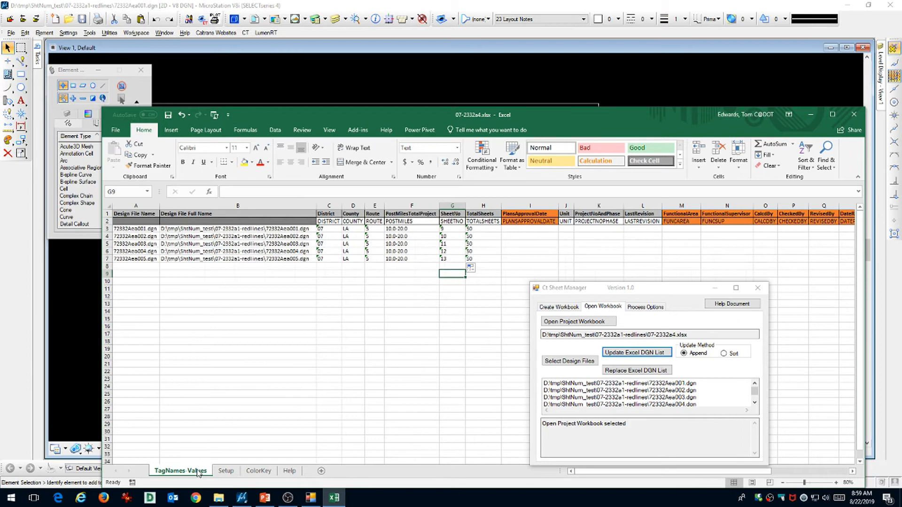
pyautogui.click(415, 224)
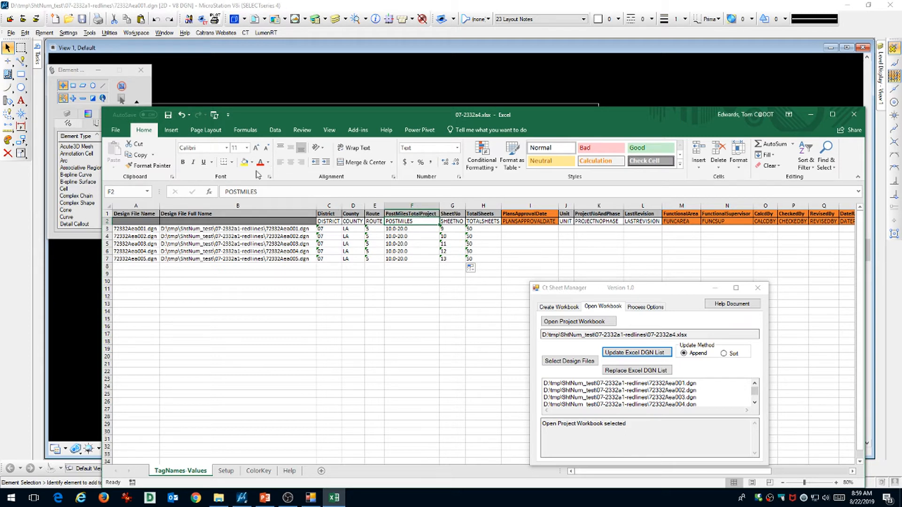
pyautogui.click(268, 164)
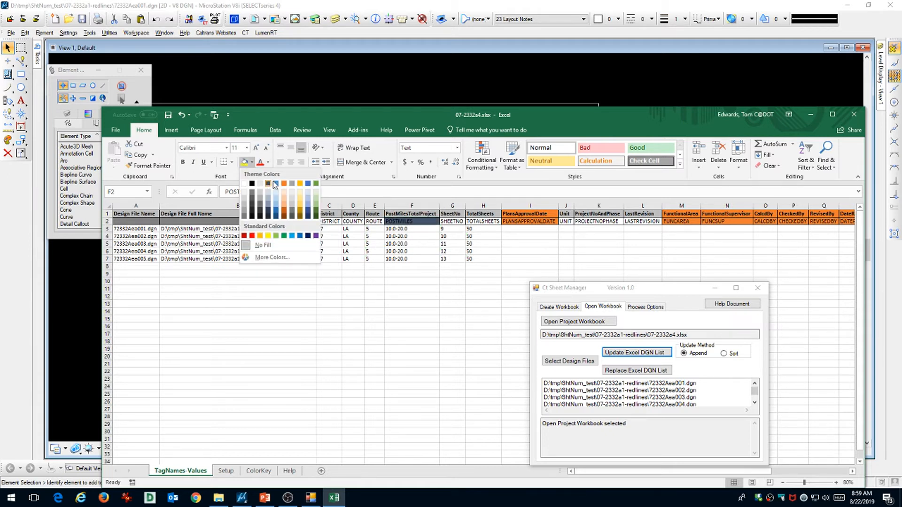
pyautogui.click(299, 194)
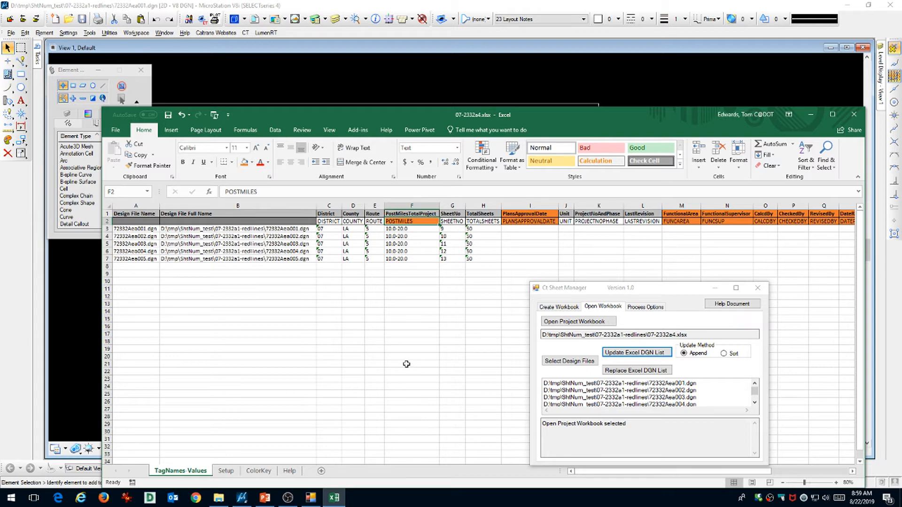
pyautogui.click(398, 268)
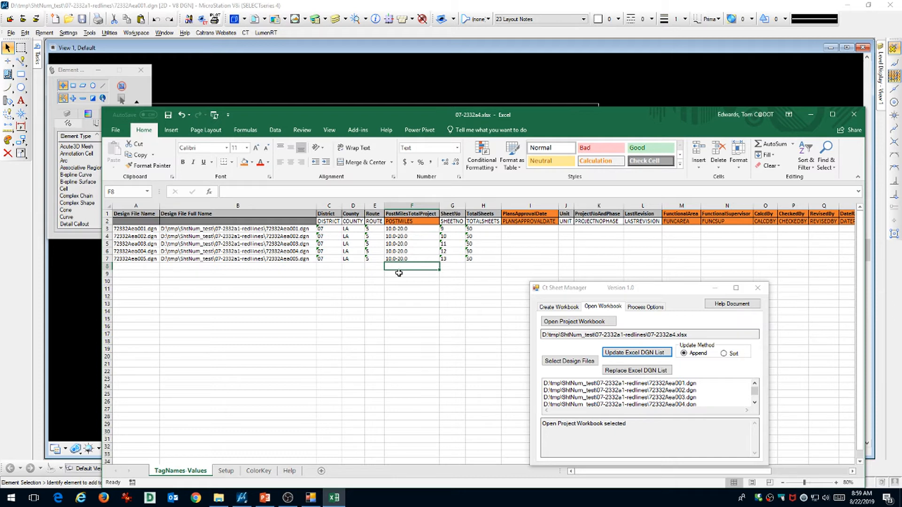
pyautogui.click(410, 230)
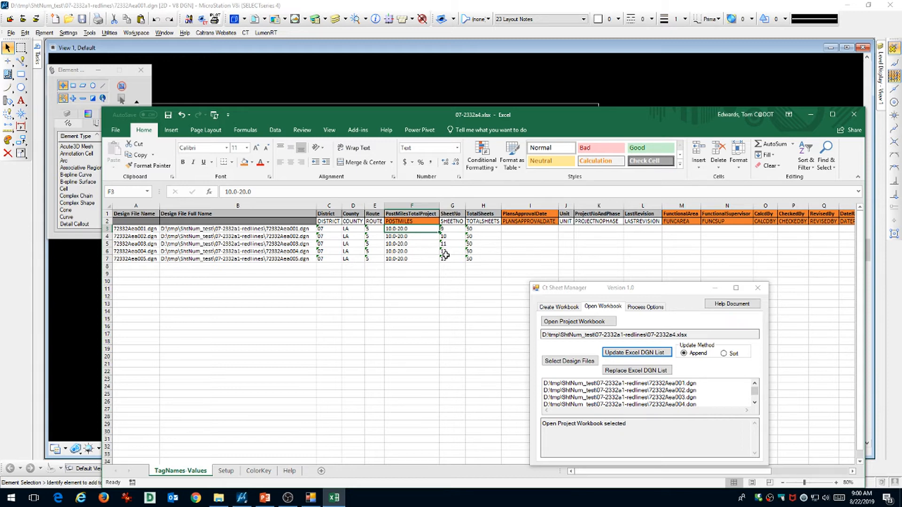
# Check the colour legend on the ColorKey sheet and return to the TagNames-Values sheet
pyautogui.click(406, 273)
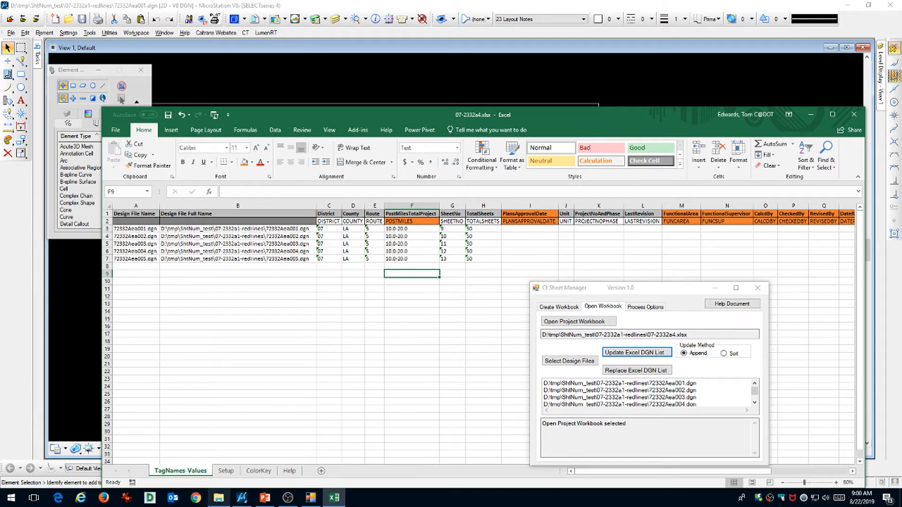
pyautogui.click(249, 472)
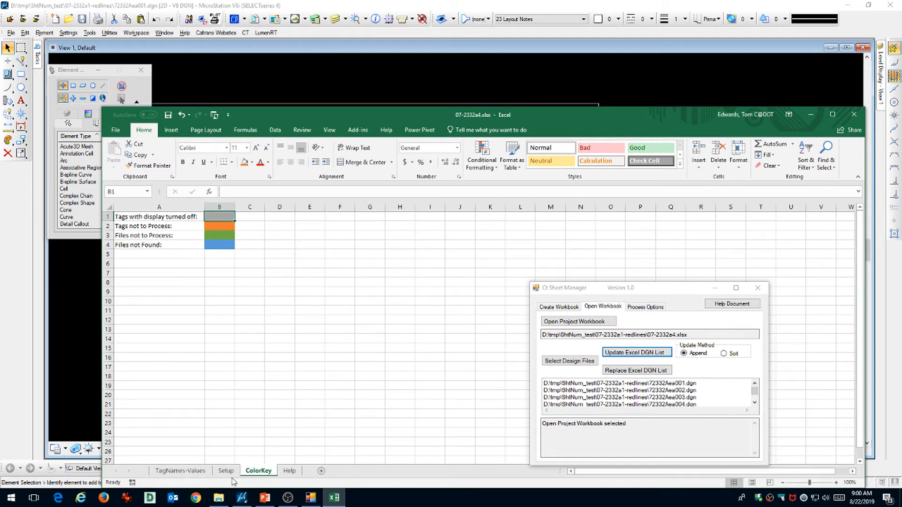
pyautogui.click(180, 470)
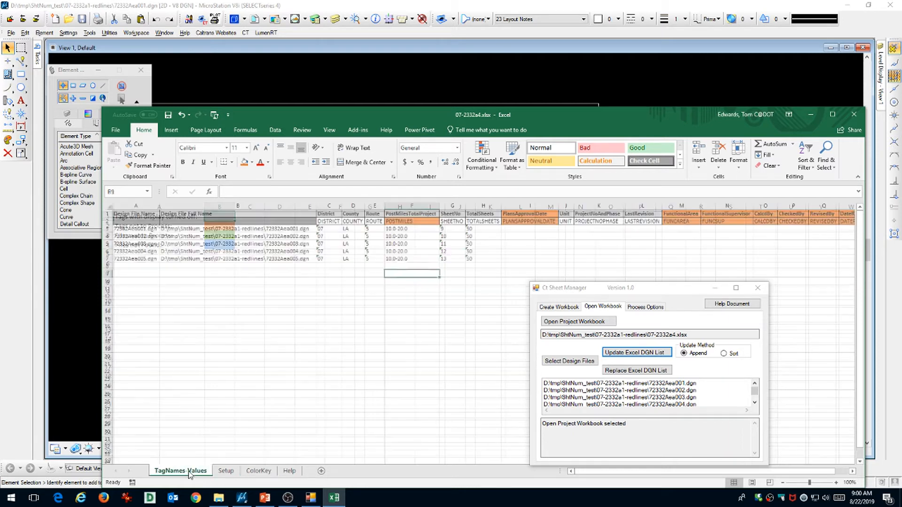
# Switch to File Explorer and rename the design file 72332Aca005.dgn in the 07-2332a1-redlines folder as 72332Aca005x.dgn
pyautogui.click(219, 500)
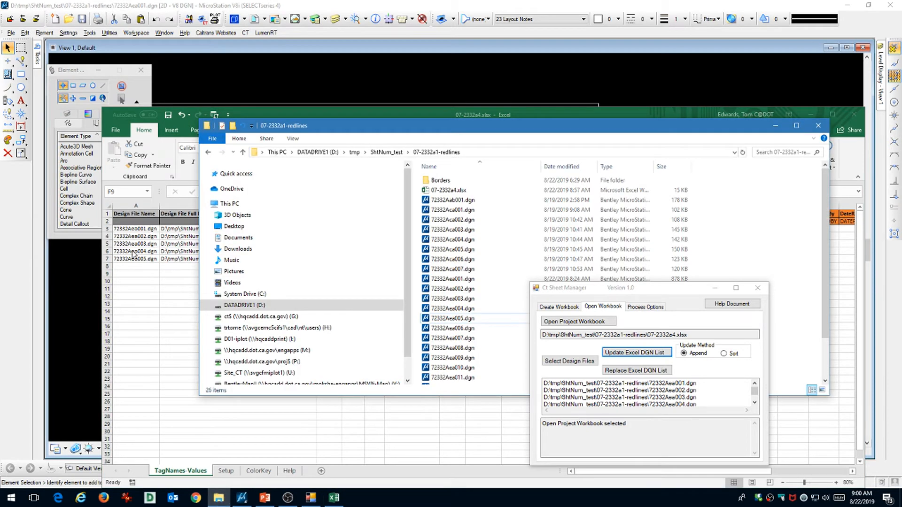
pyautogui.click(465, 250)
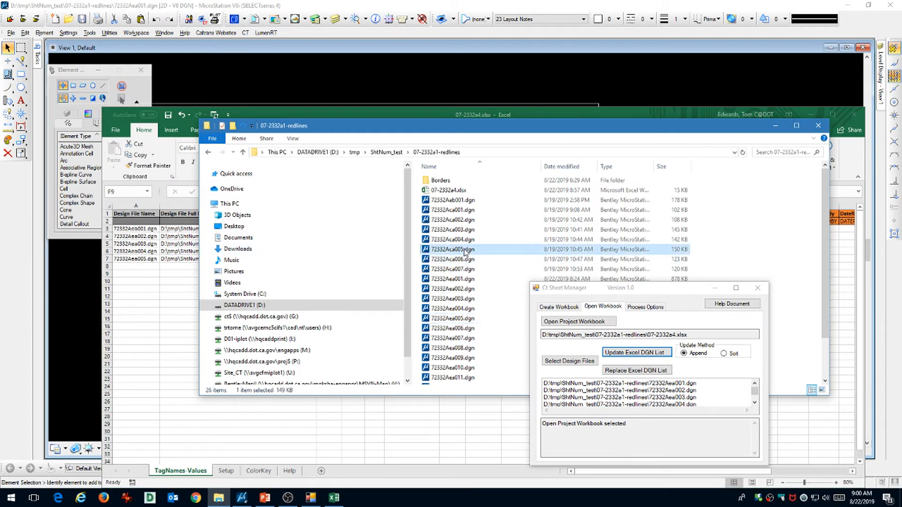
pyautogui.click(463, 250)
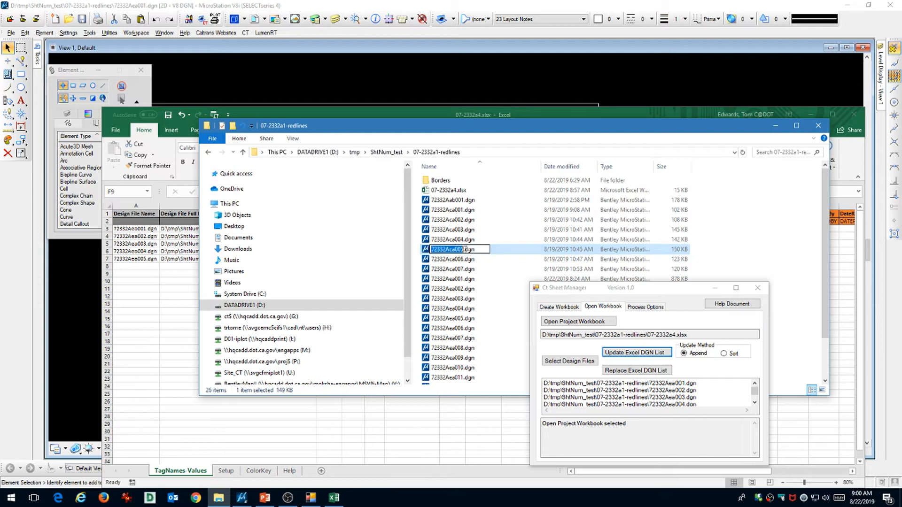
pyautogui.click(463, 250)
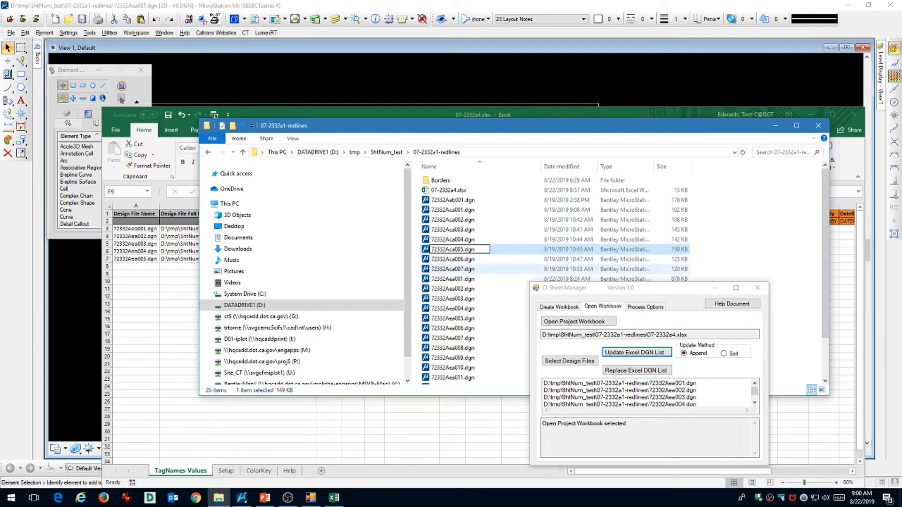
pyautogui.write('x')
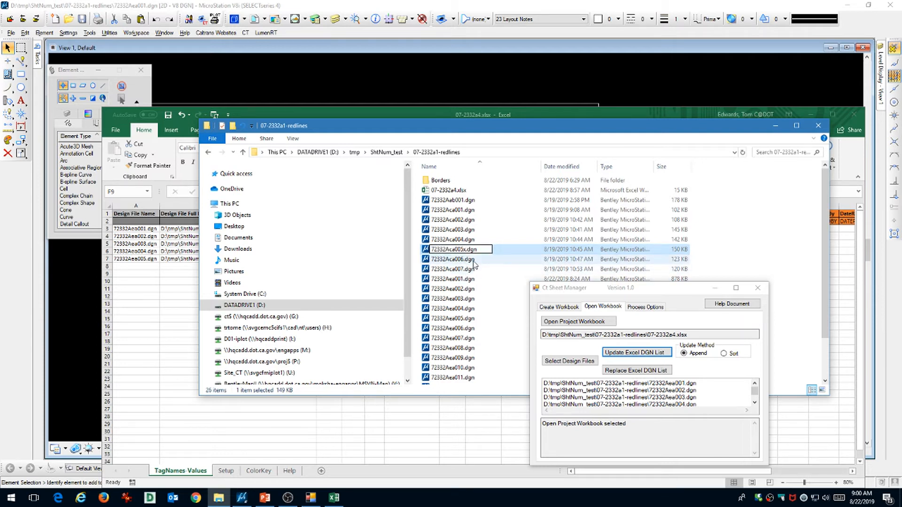
pyautogui.press('Return')
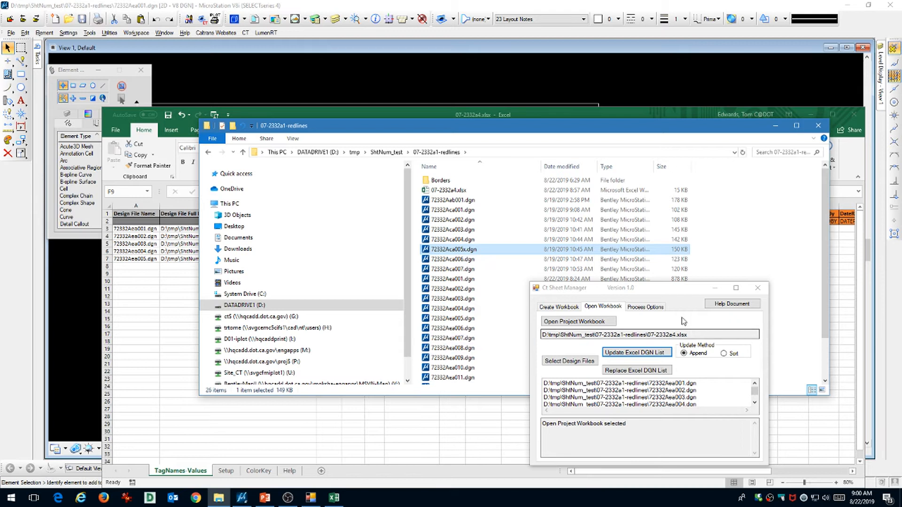
# Switch back to Excel, save the 07-2332a4.xlsx workbook, and show Ct Sheet Manager's process options
pyautogui.click(421, 113)
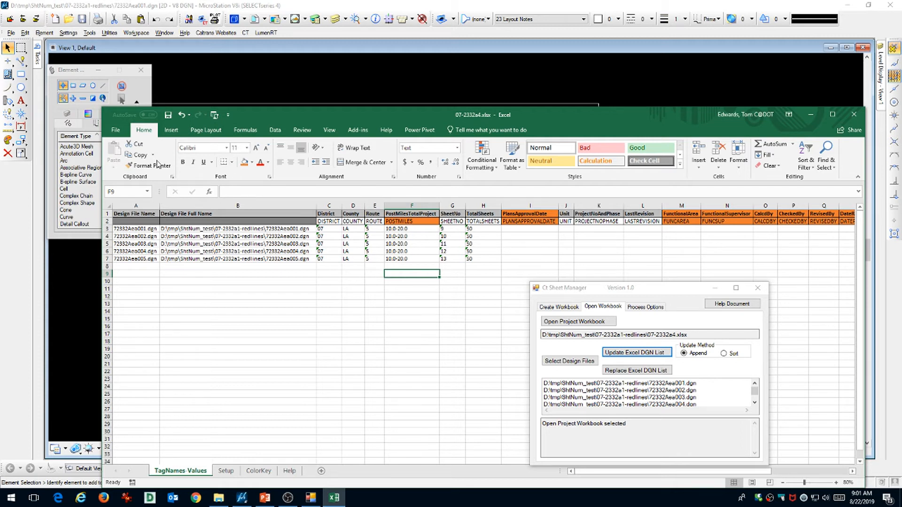
pyautogui.click(168, 115)
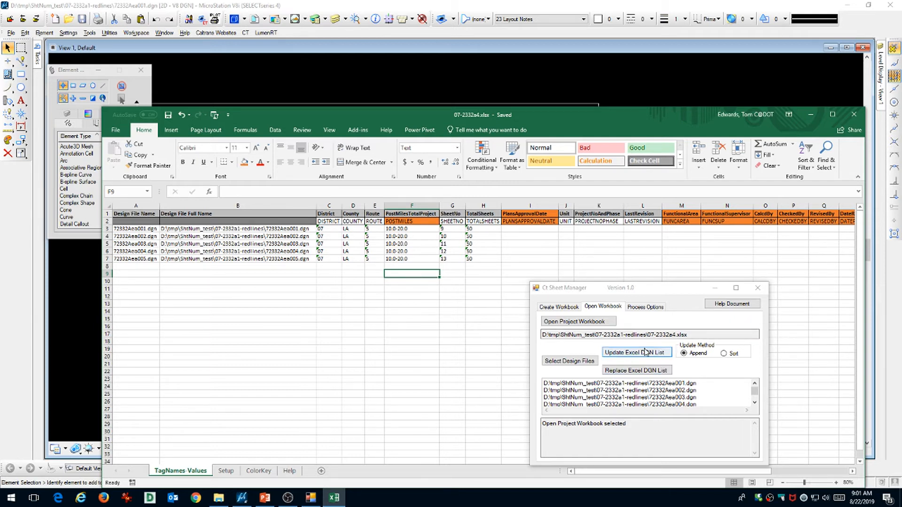
pyautogui.click(646, 308)
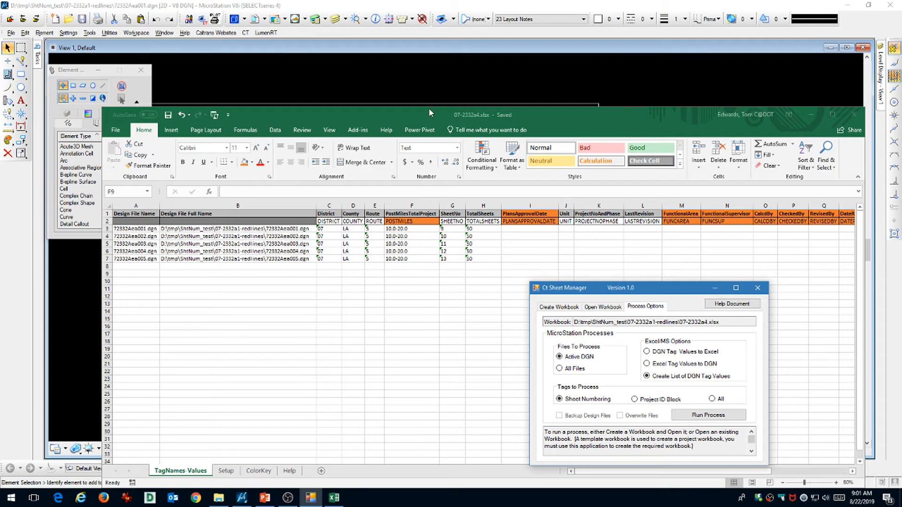
# Bring the MicroStation drawing to the front and move the Ct Sheet Manager window clear of the sheet border
pyautogui.moveTo(435, 115)
pyautogui.mouseDown()
pyautogui.moveTo(436, 130)
pyautogui.moveTo(435, 121)
pyautogui.mouseUp()
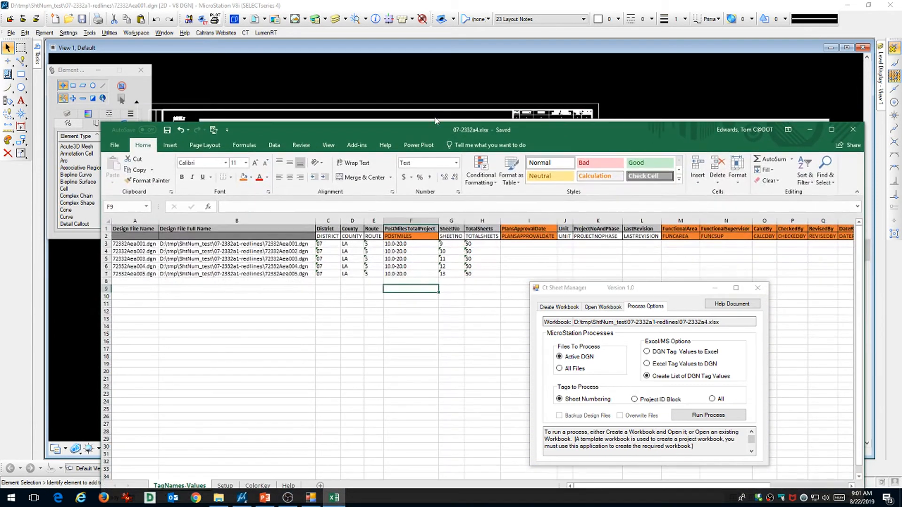
pyautogui.click(671, 90)
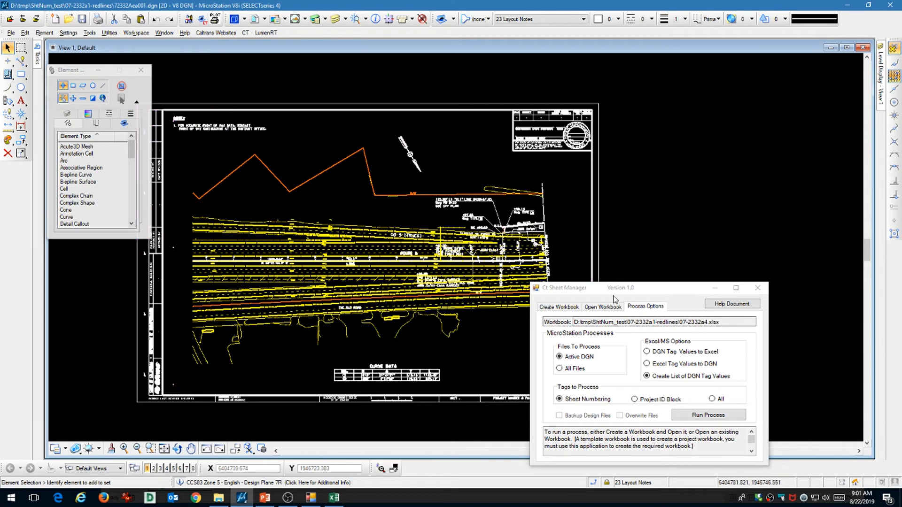
pyautogui.moveTo(614, 286); pyautogui.dragTo(718, 215)
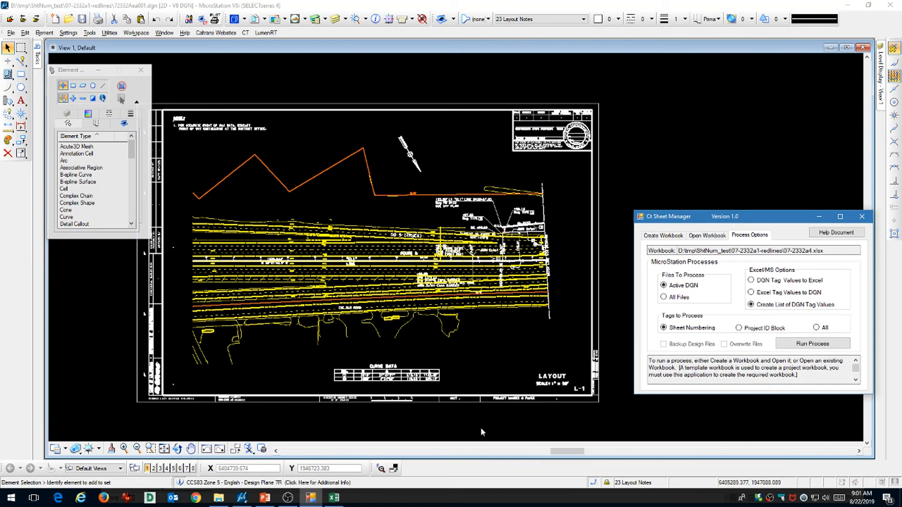
# Run Create List of DGN Tag Values on the active DGN for the Project ID Block tags
pyautogui.click(334, 498)
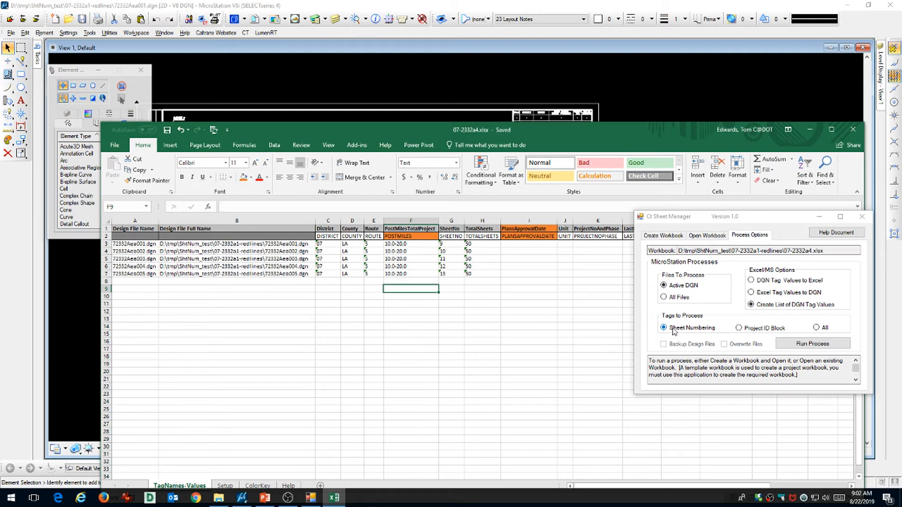
pyautogui.click(739, 328)
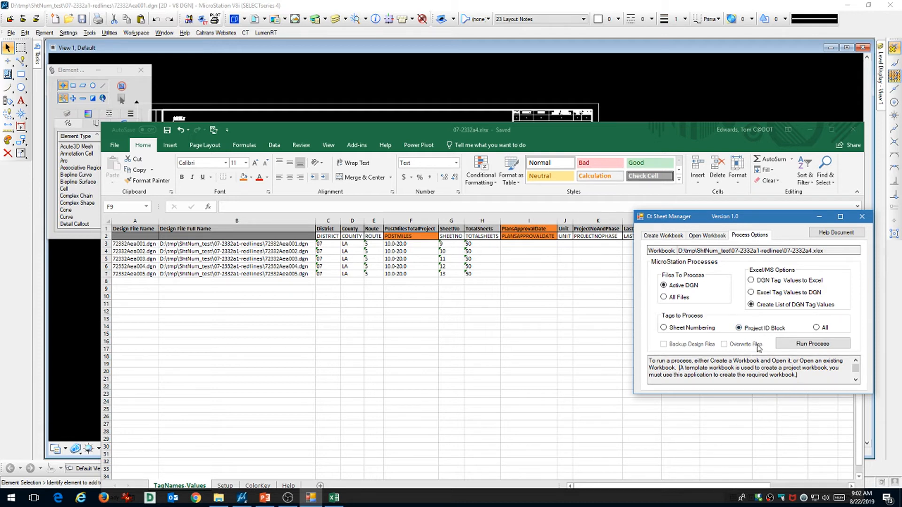
pyautogui.click(807, 345)
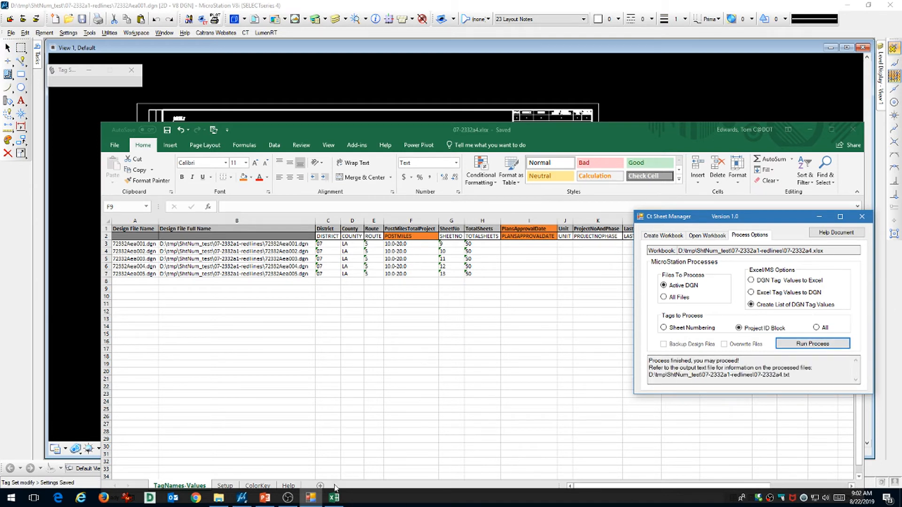
# Open the process output file 07-2332a4.txt from the project folder, read it, and return to the drawing
pyautogui.click(219, 497)
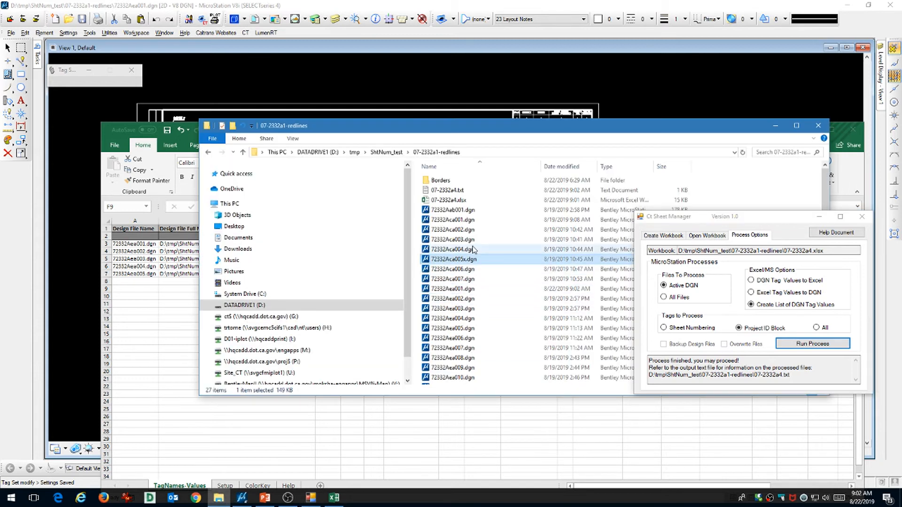
pyautogui.click(450, 203)
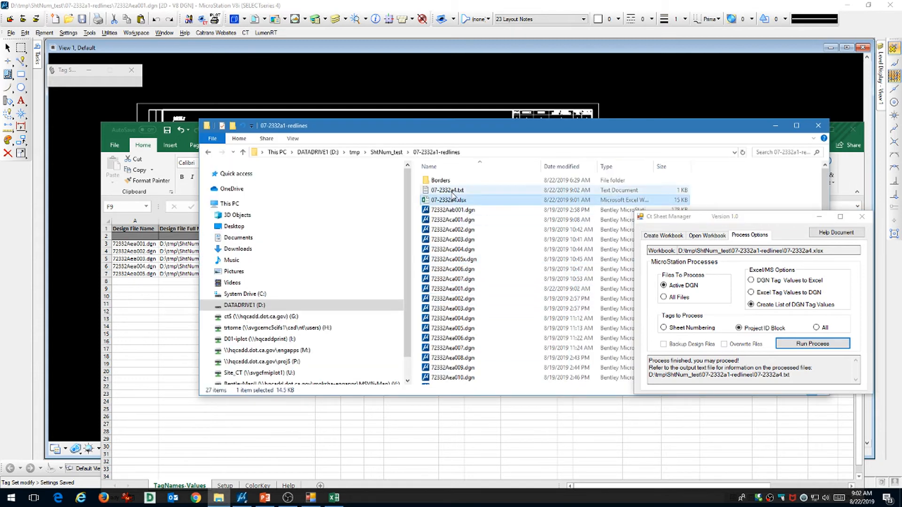
pyautogui.click(451, 190)
pyautogui.doubleClick(452, 191)
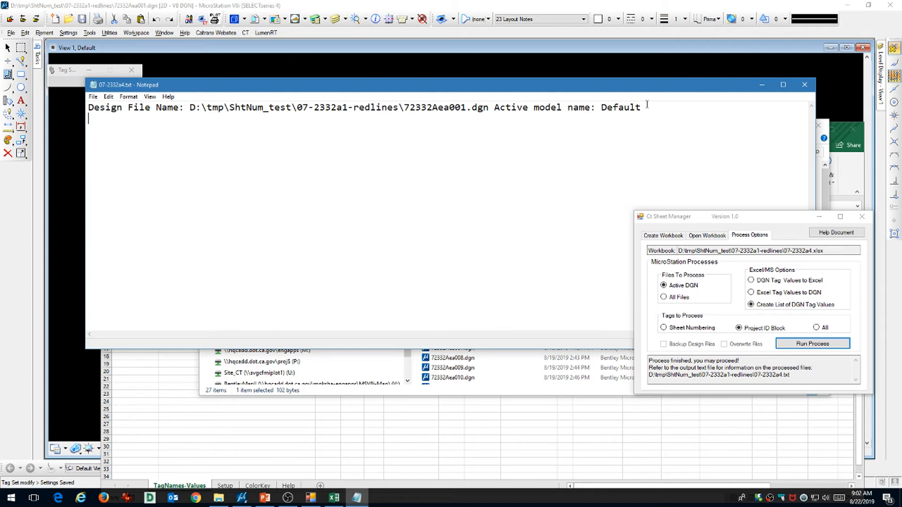
pyautogui.click(804, 85)
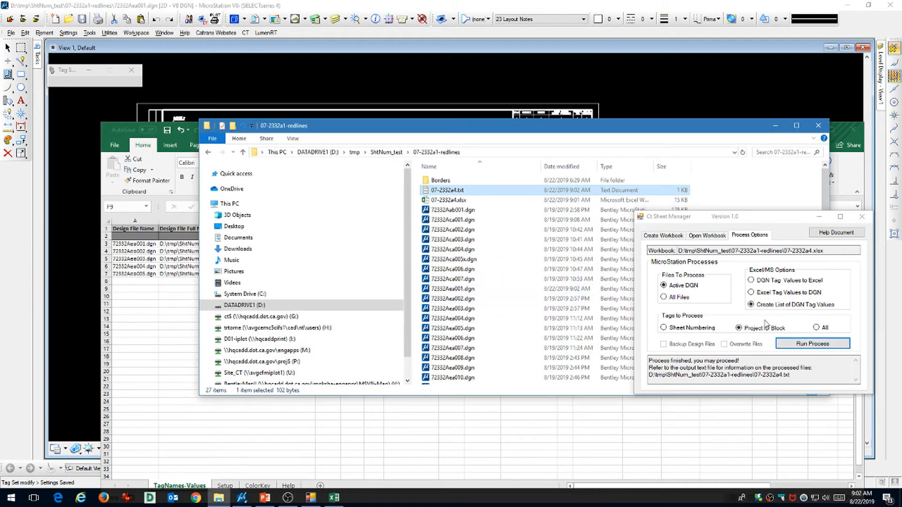
pyautogui.click(775, 125)
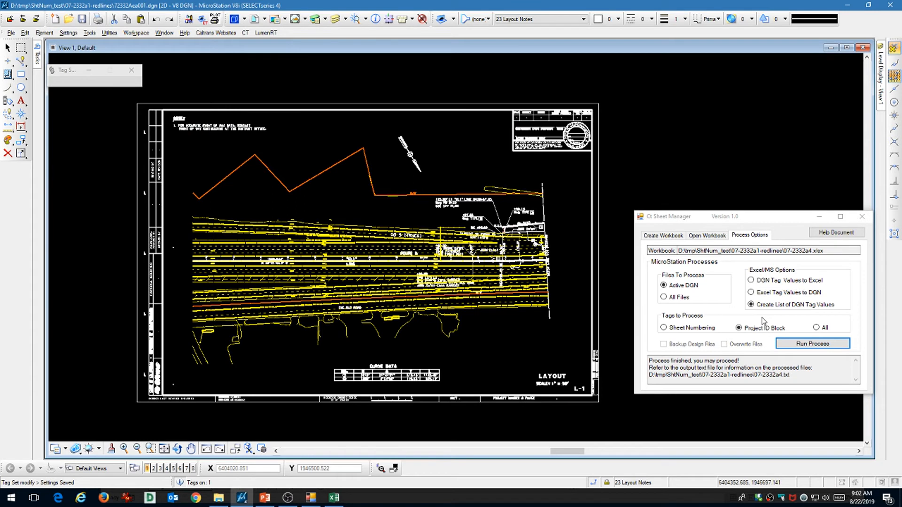
# Write the Excel tag values to the active DGN for the Project ID Block and inspect the block in the drawing
pyautogui.click(751, 293)
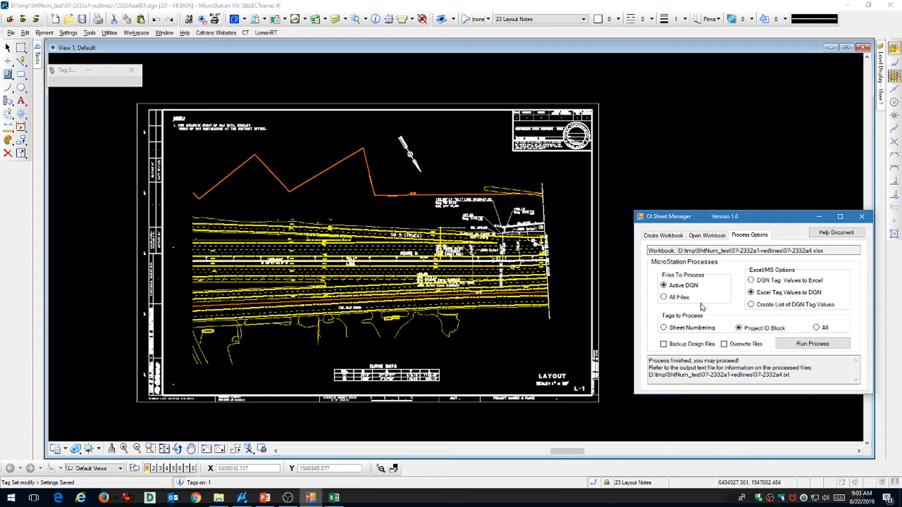
pyautogui.click(667, 297)
pyautogui.click(664, 286)
pyautogui.click(805, 345)
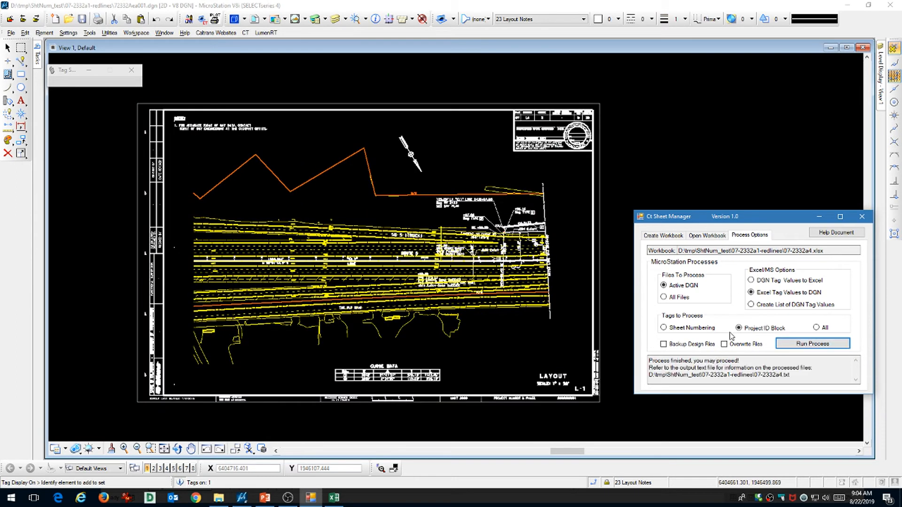
pyautogui.scroll(2, 582, 123)
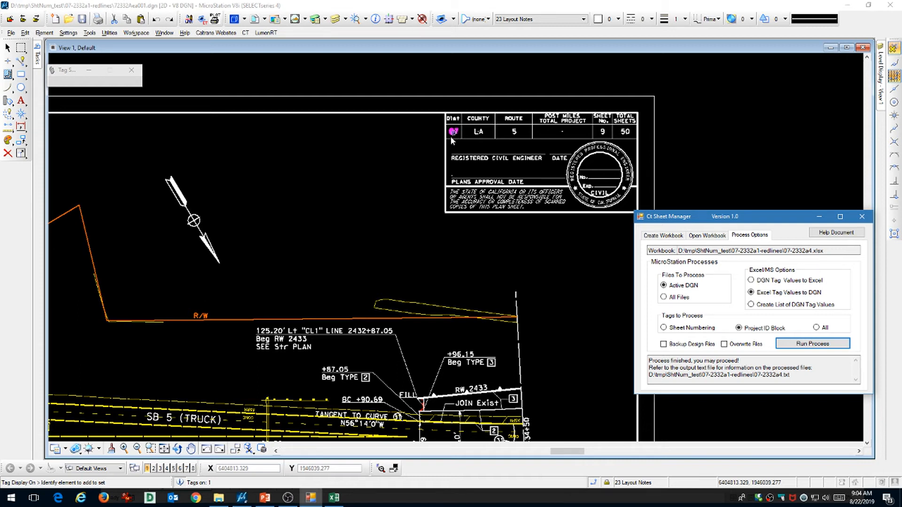
pyautogui.scroll(-2, 427, 161)
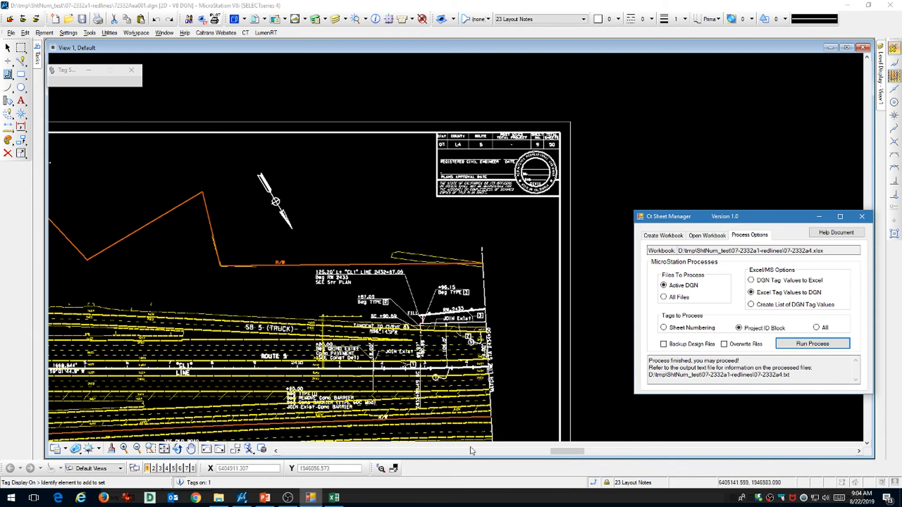
# Open the updated 07-2332a4.txt output file and read its messages on missing tags and construction text origins
pyautogui.click(218, 498)
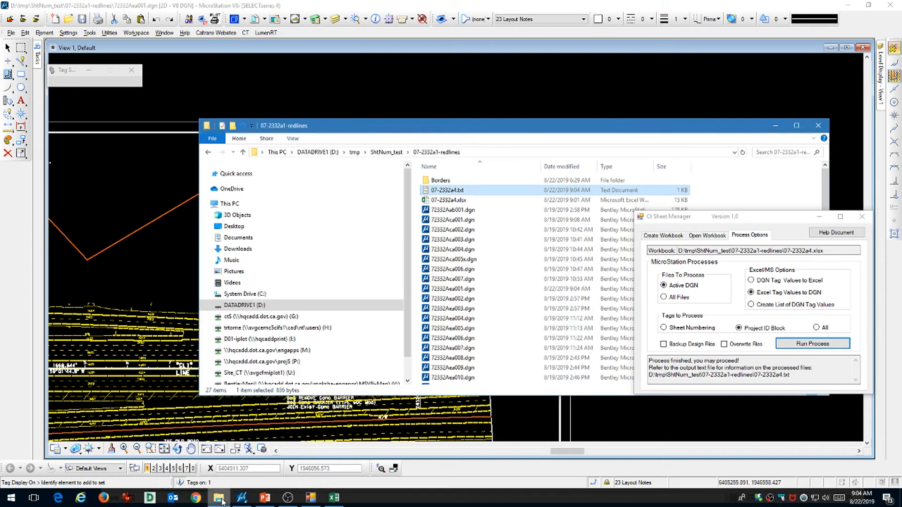
pyautogui.doubleClick(446, 191)
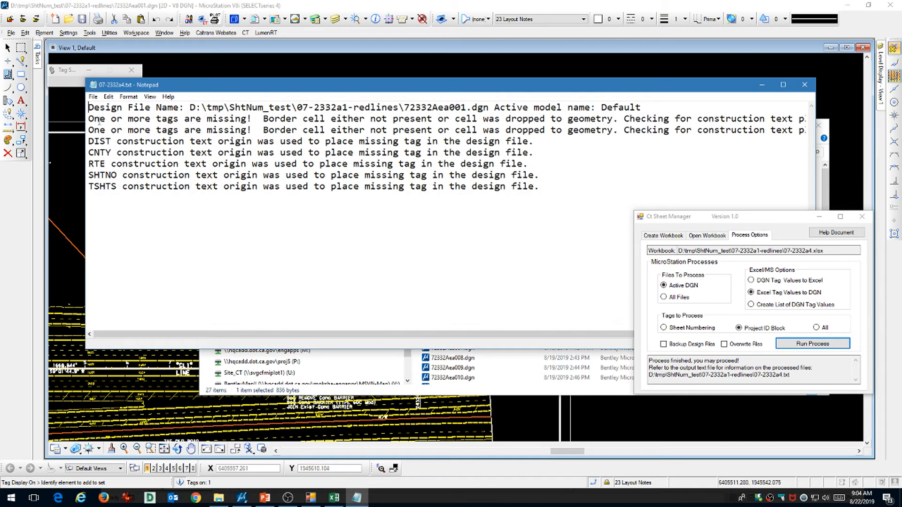
pyautogui.moveTo(94, 120); pyautogui.dragTo(249, 130)
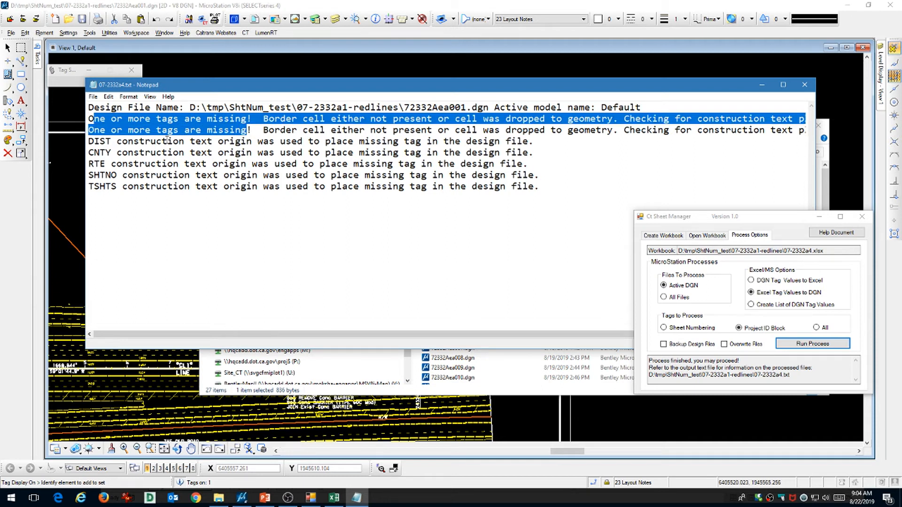
pyautogui.click(97, 141)
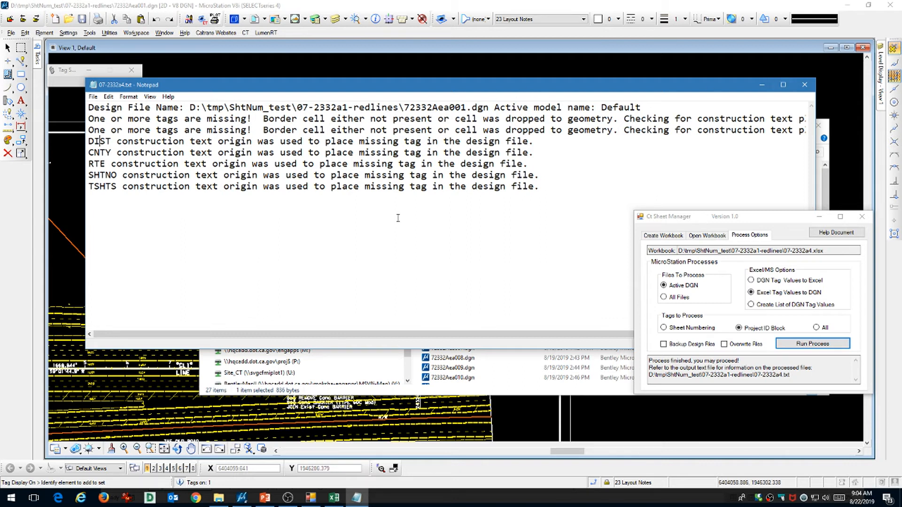
pyautogui.click(762, 86)
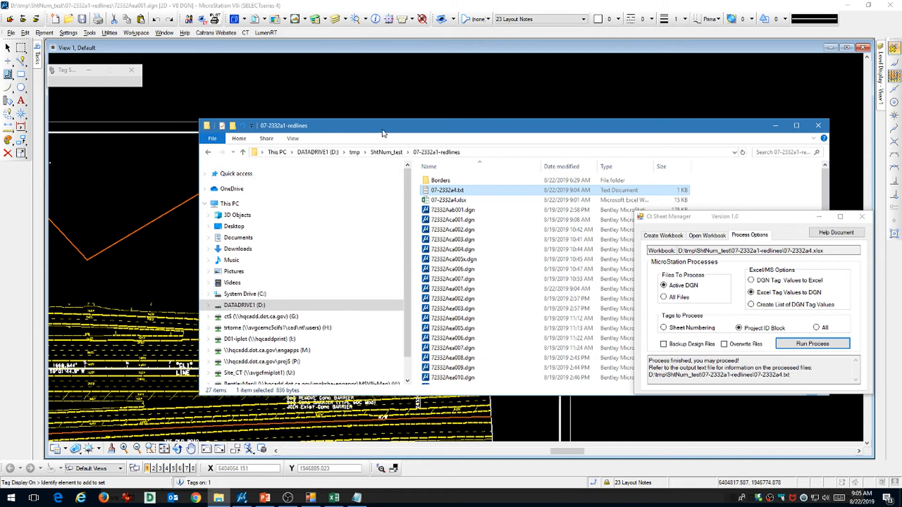
# Try to write the Excel tag values to all files for the Project ID Block tags
pyautogui.moveTo(380, 129)
pyautogui.mouseDown()
pyautogui.moveTo(373, 201)
pyautogui.moveTo(419, 138)
pyautogui.moveTo(384, 93)
pyautogui.moveTo(359, 103)
pyautogui.mouseUp()
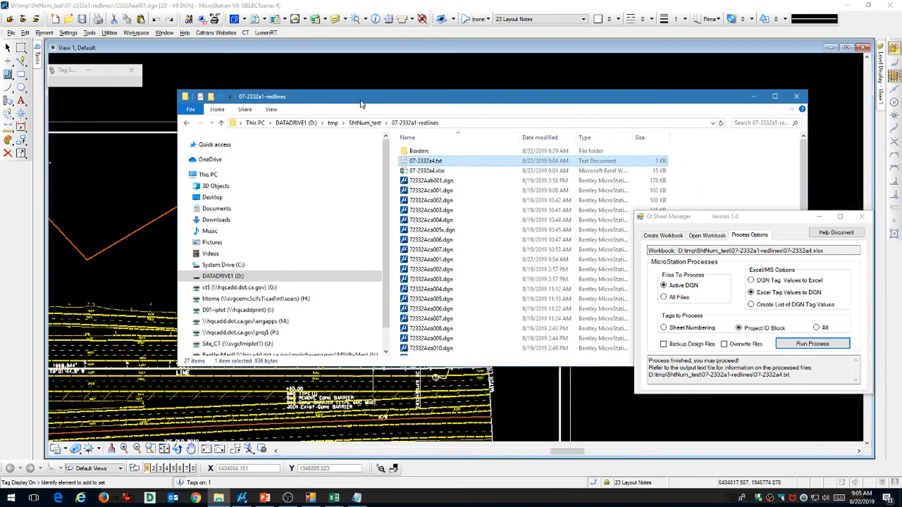
pyautogui.click(664, 297)
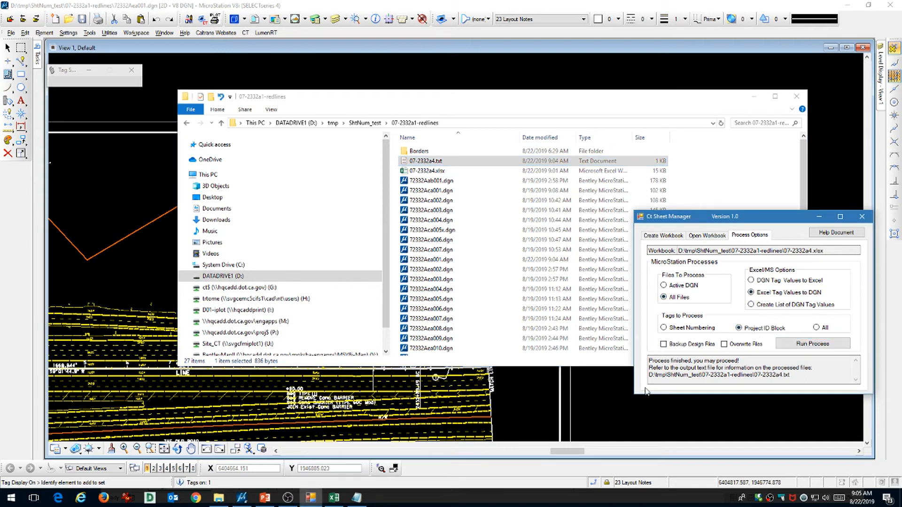
pyautogui.click(793, 345)
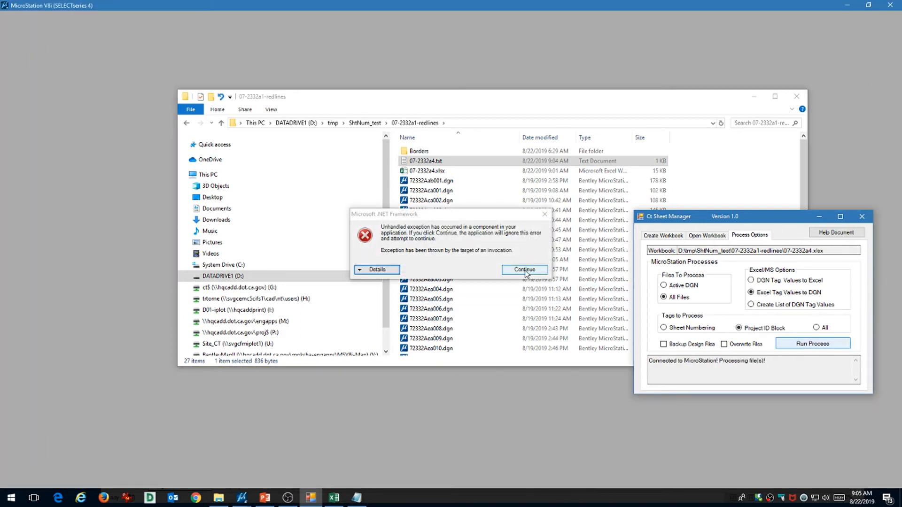
# Continue past each unhandled exception so the Excel-to-DGN process runs through all files for the Project ID Block tags
pyautogui.click(525, 271)
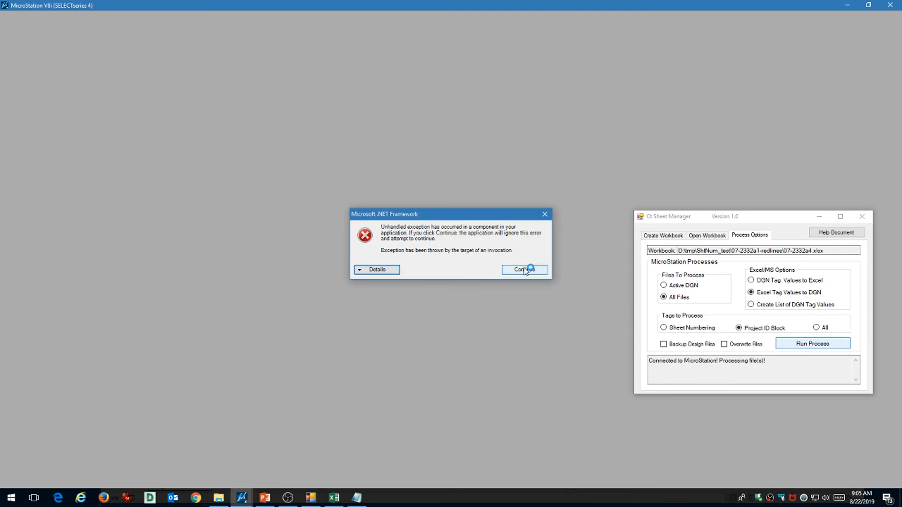
pyautogui.click(525, 270)
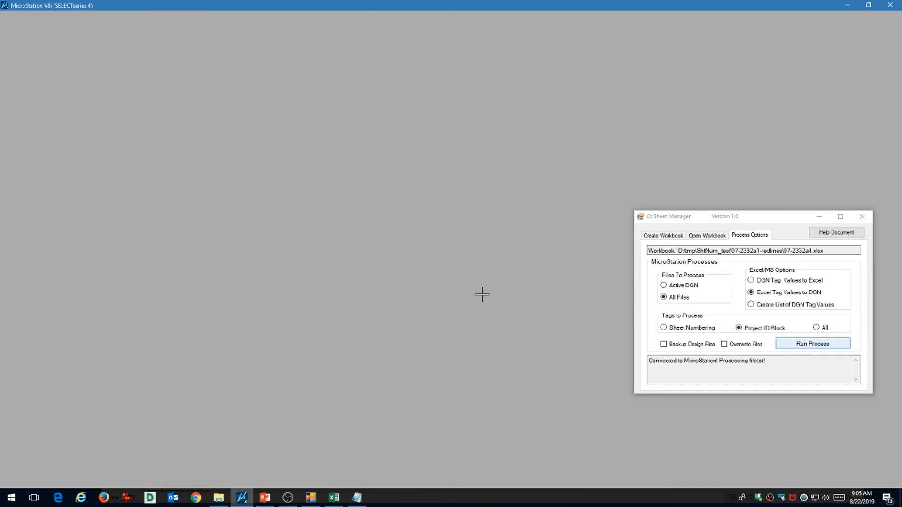
pyautogui.click(511, 269)
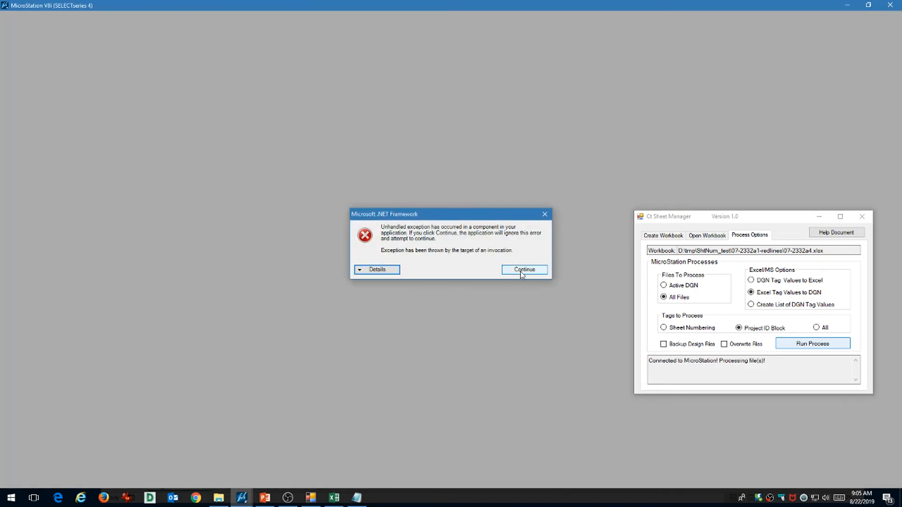
pyautogui.click(524, 270)
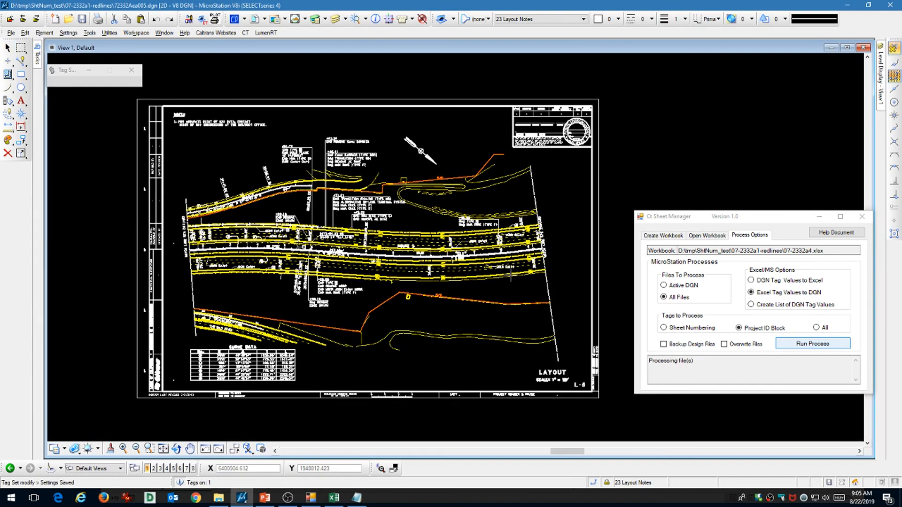
pyautogui.click(662, 366)
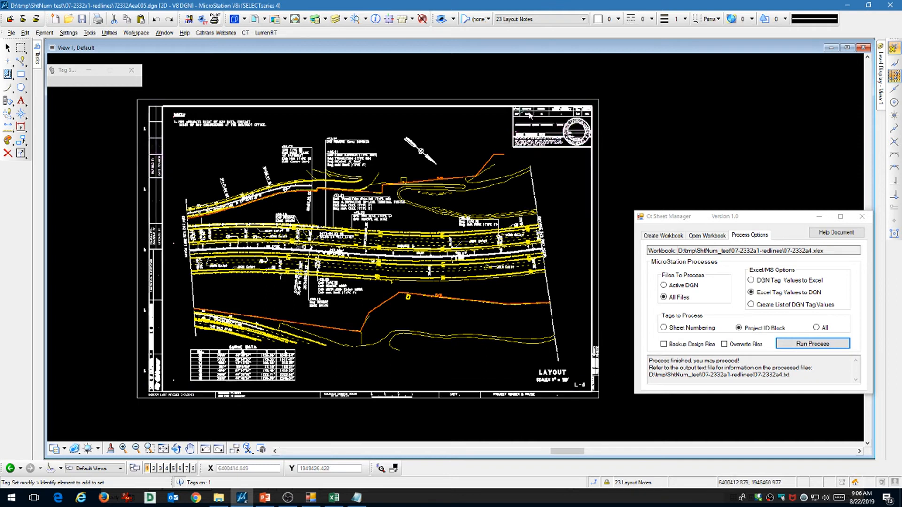
# Inspect the project ID block in 72332Aea005.dgn and compare it with the tag values in the Excel workbook
pyautogui.scroll(4, 530, 114)
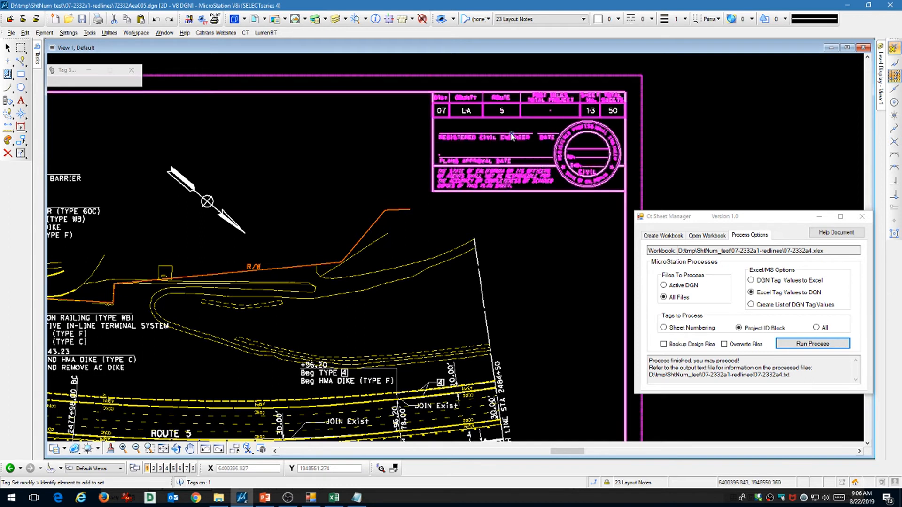
pyautogui.click(333, 497)
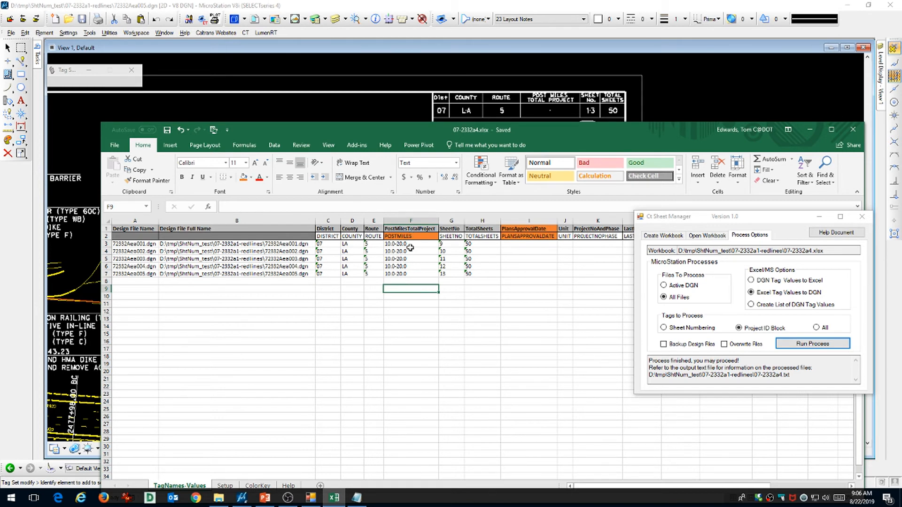
pyautogui.click(811, 130)
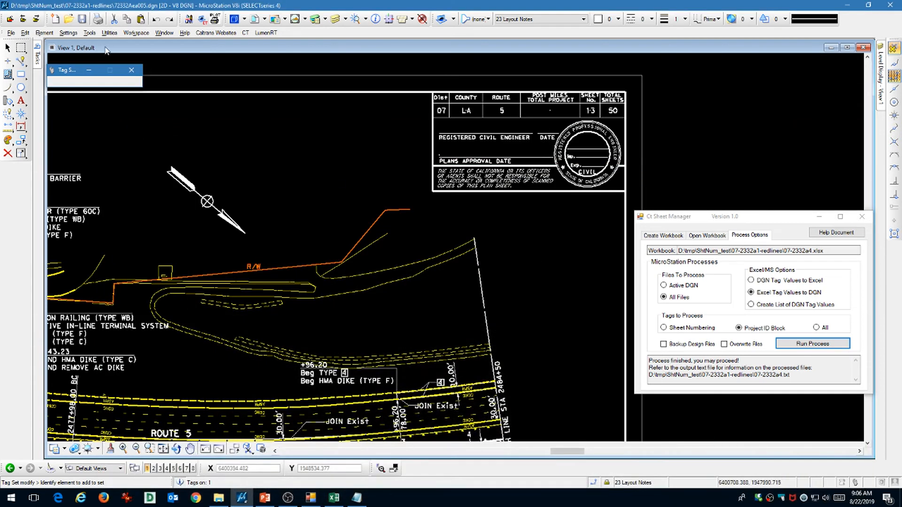
pyautogui.scroll(-1, 401, 313)
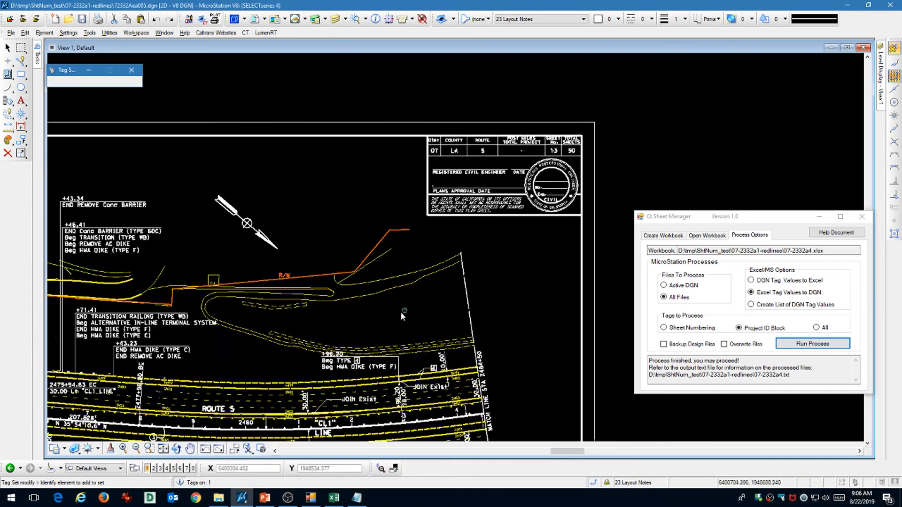
pyautogui.scroll(-2, 400, 313)
pyautogui.moveTo(407, 363); pyautogui.dragTo(462, 243, button='middle')
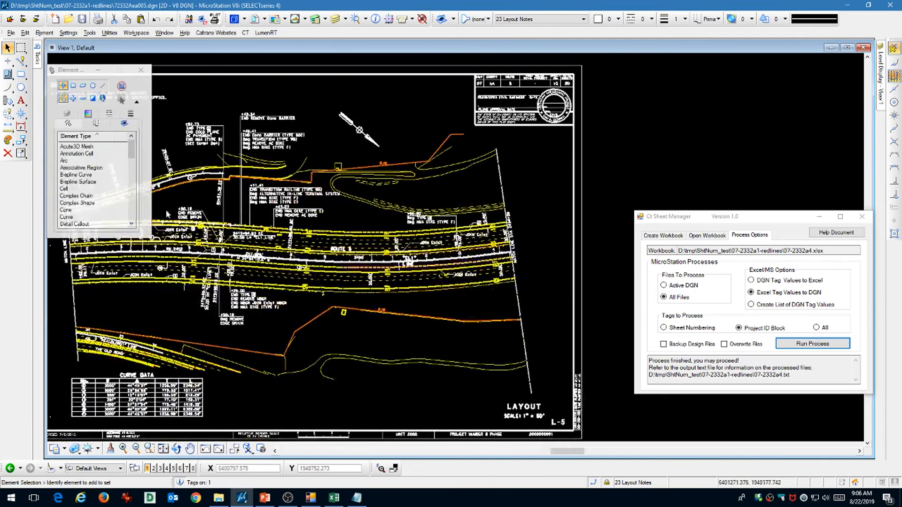
# Step back through the previous design files to 72332Aea001.dgn and examine its project ID block
pyautogui.click(23, 20)
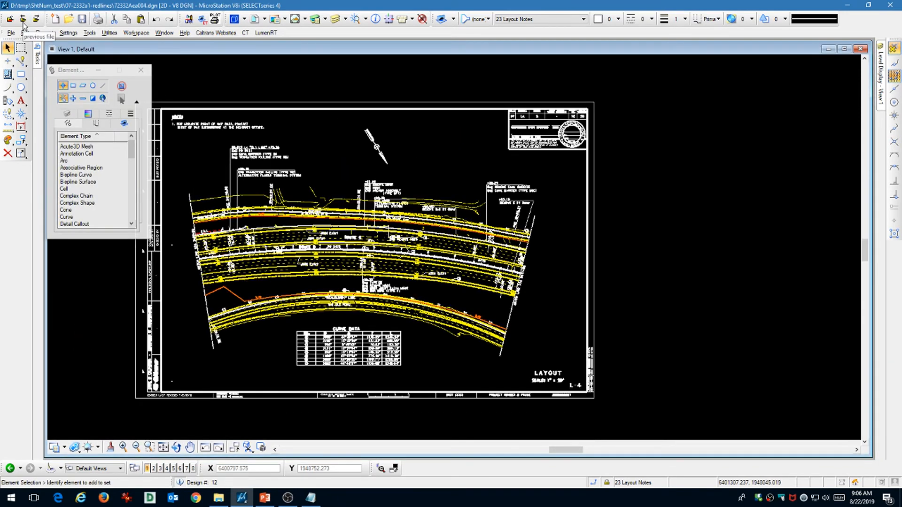
pyautogui.click(23, 20)
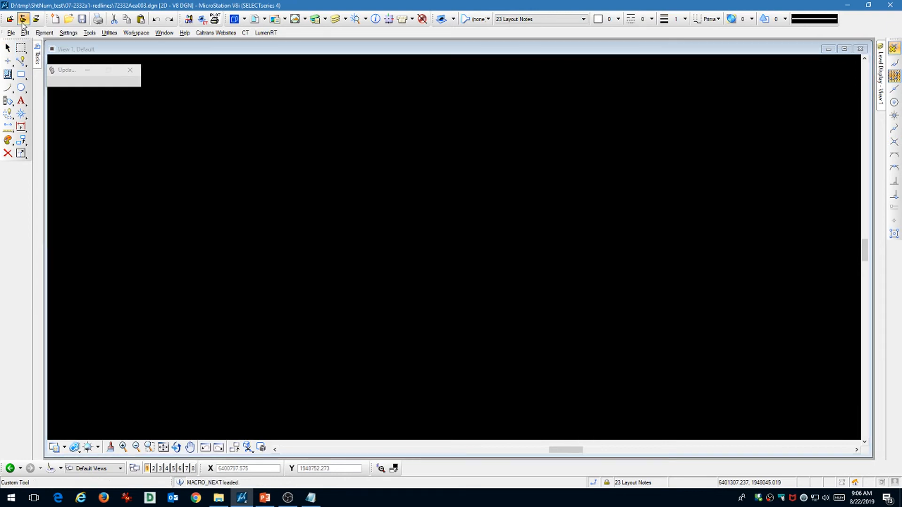
pyautogui.click(22, 23)
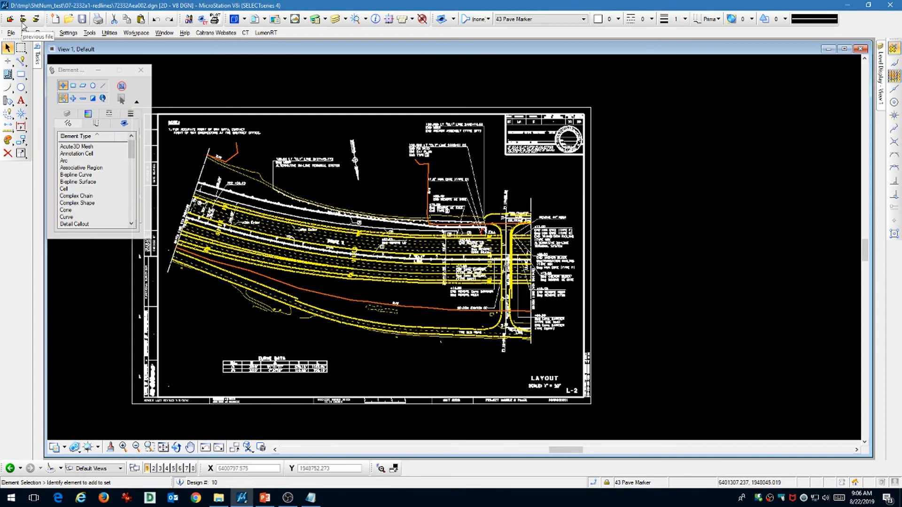
pyautogui.click(22, 20)
pyautogui.scroll(2, 583, 90)
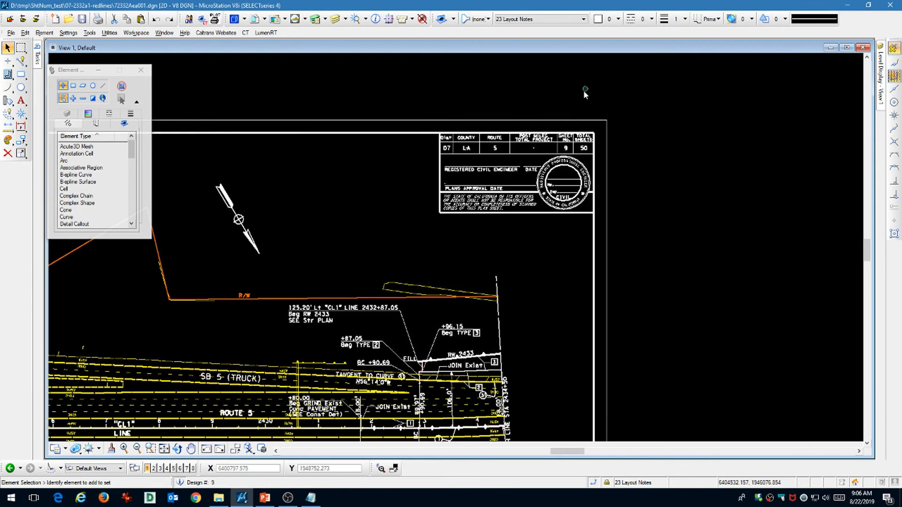
pyautogui.scroll(1, 373, 179)
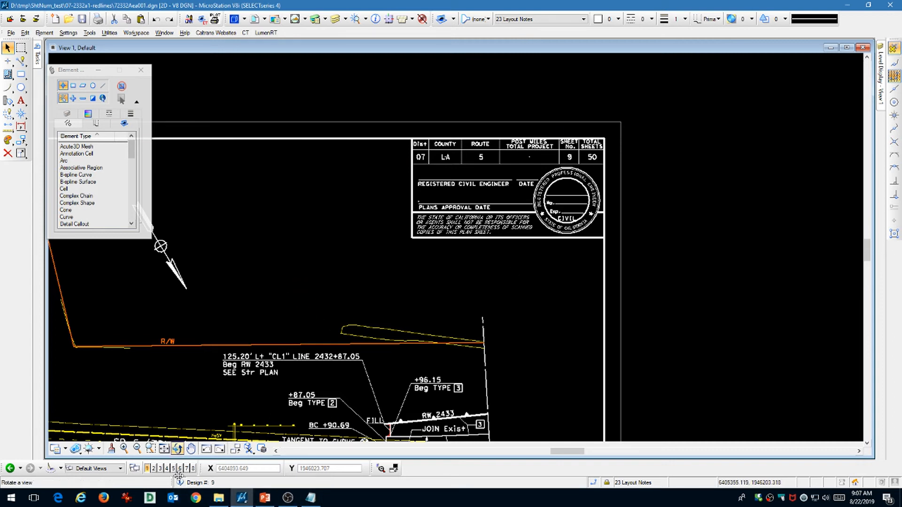
# Clear the open windows, open 07-2332a4.xlsx from the project folder, review its list of design files, and close it
pyautogui.click(847, 5)
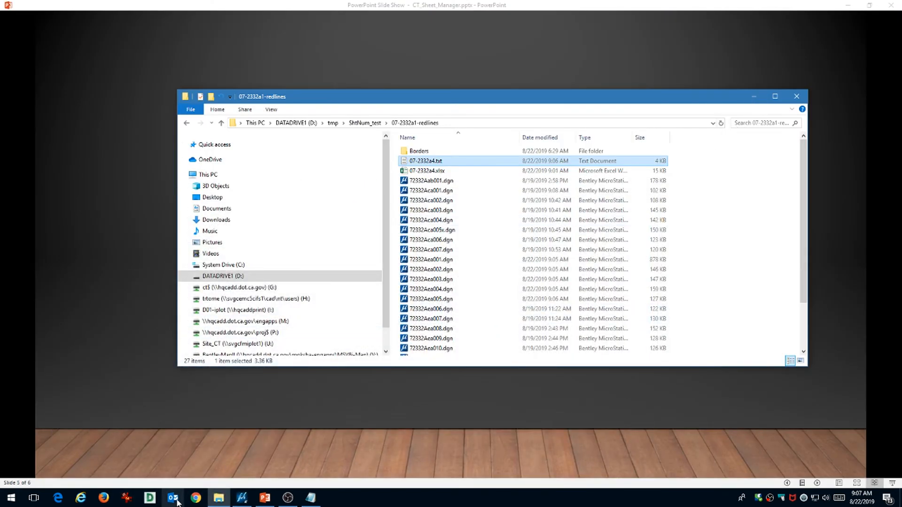
pyautogui.click(848, 7)
pyautogui.click(753, 96)
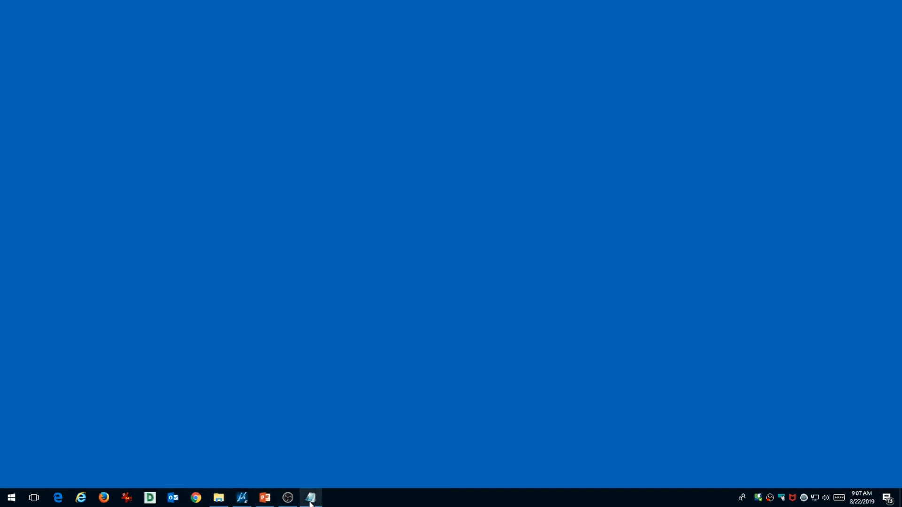
pyautogui.moveTo(269, 504)
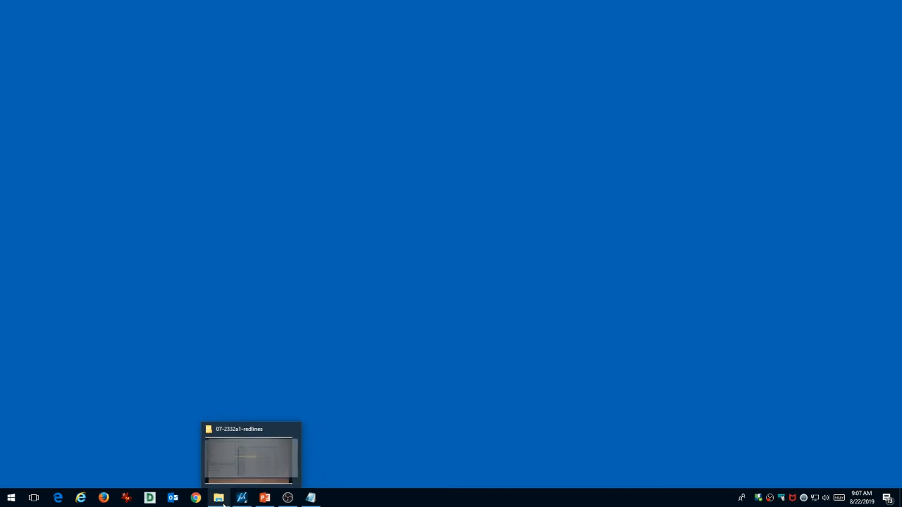
pyautogui.moveTo(224, 505)
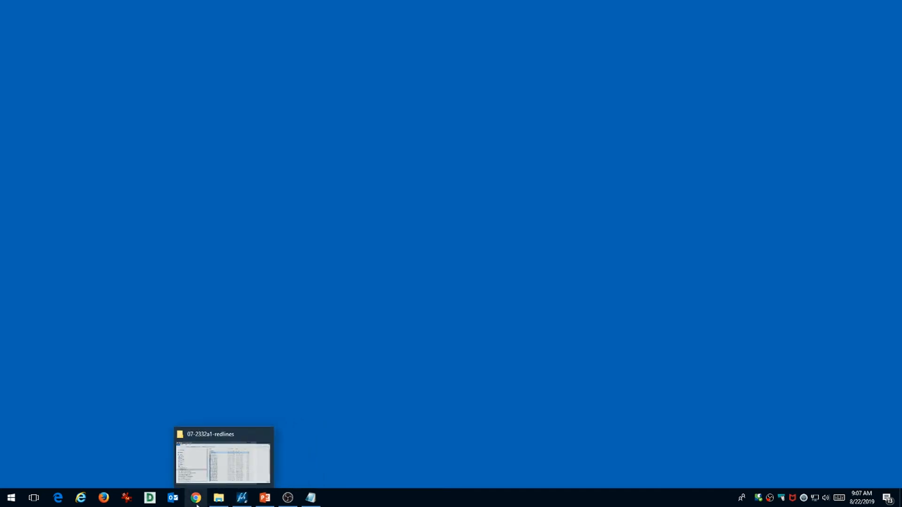
pyautogui.click(224, 505)
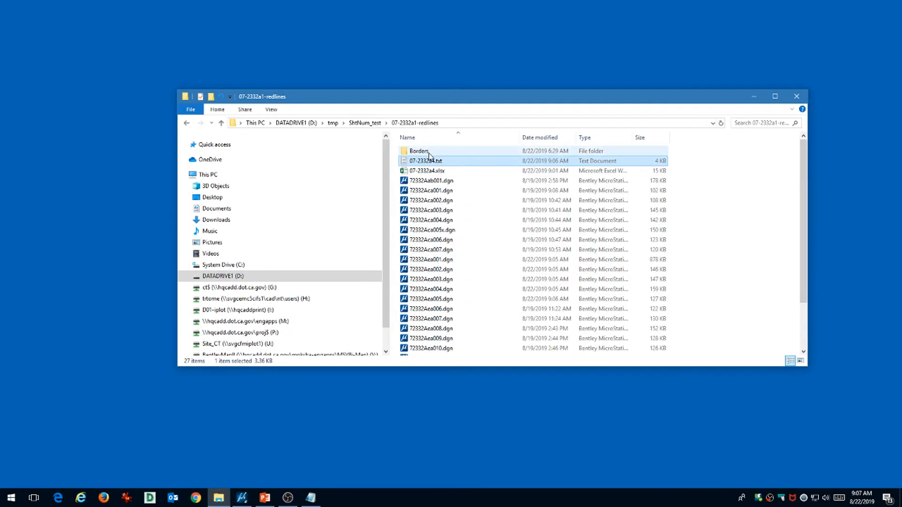
pyautogui.doubleClick(428, 172)
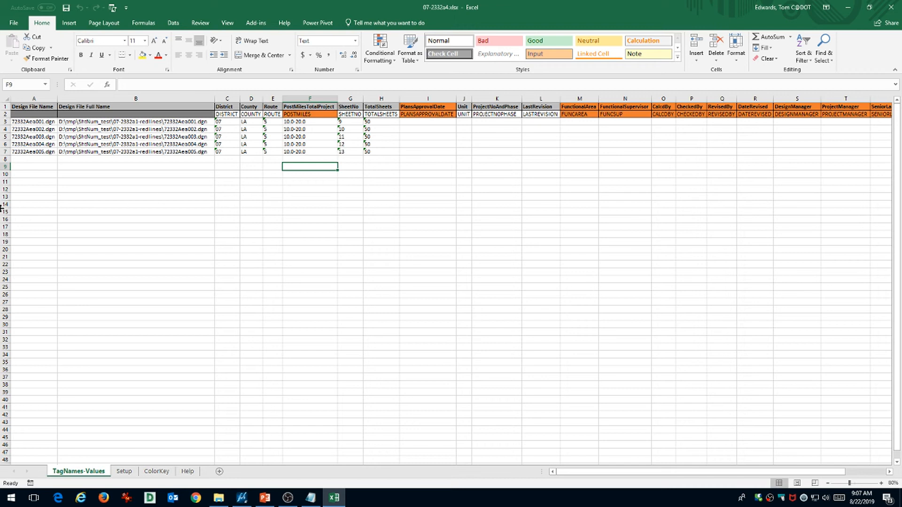
pyautogui.click(16, 153)
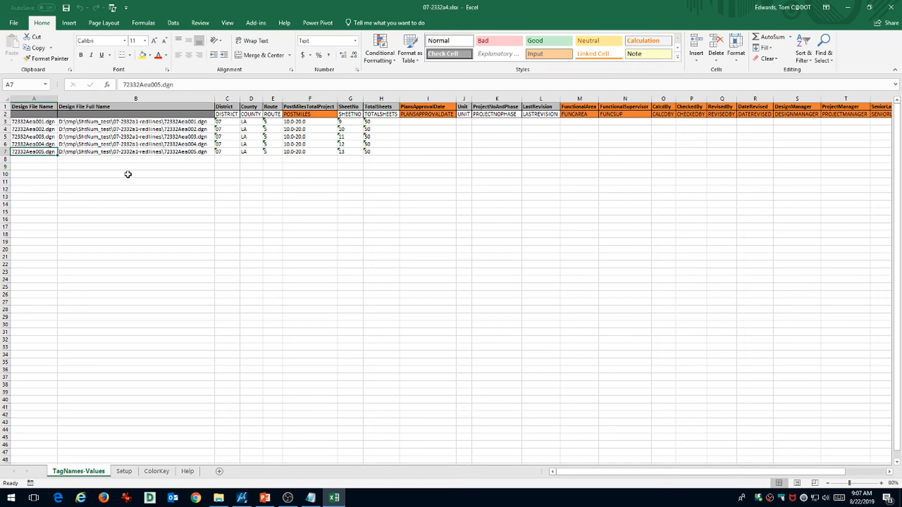
pyautogui.click(892, 6)
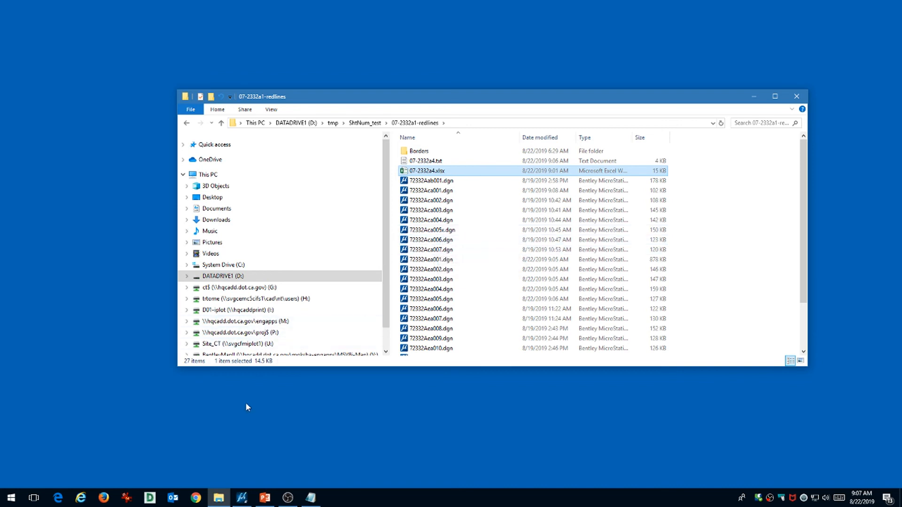
# Return to MicroStation, start CT Sheet Manager again, and open the project workbook 07-2332a4.xlsx in it
pyautogui.click(245, 500)
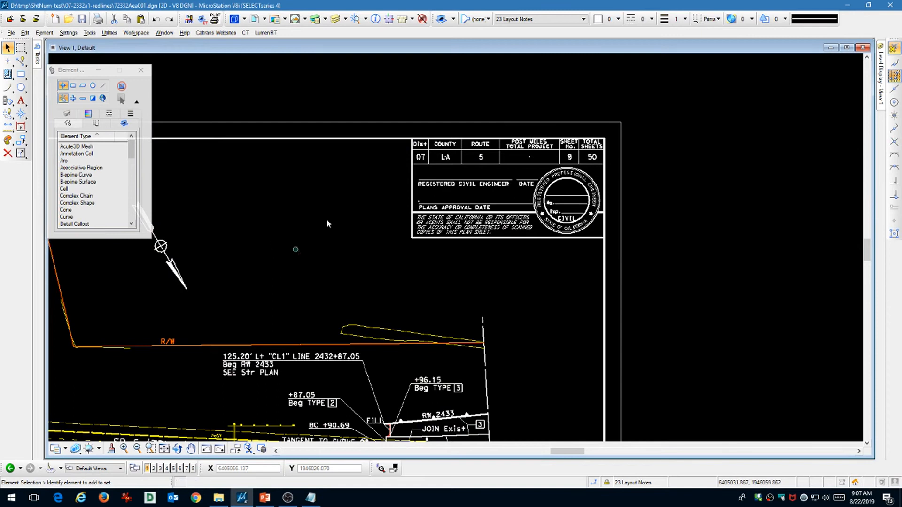
pyautogui.click(866, 5)
pyautogui.click(861, 7)
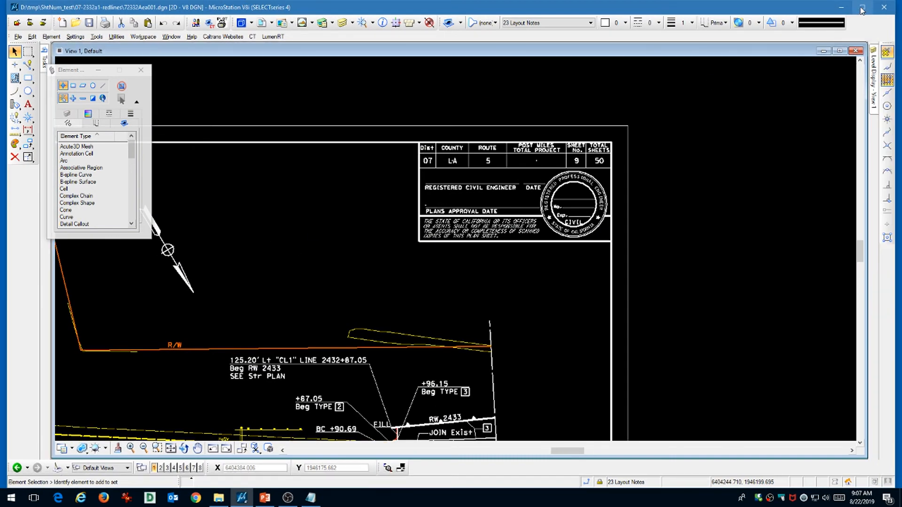
pyautogui.click(861, 7)
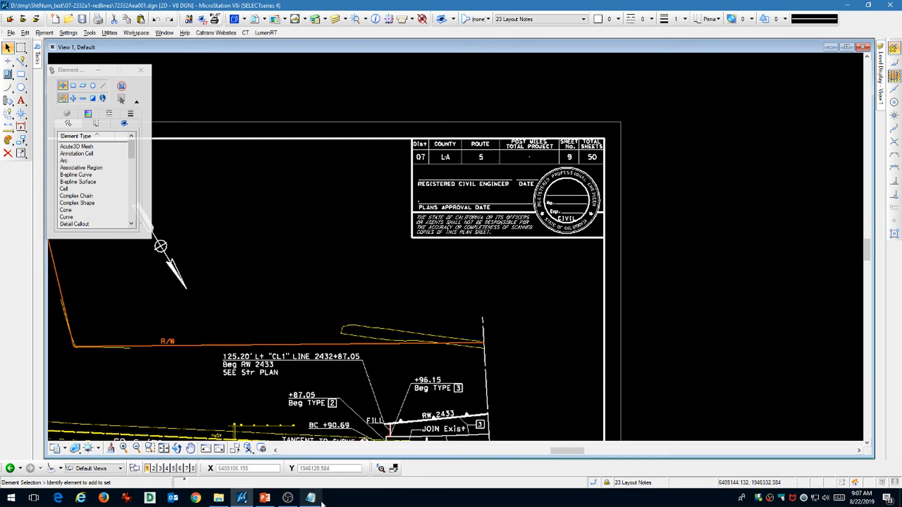
pyautogui.moveTo(322, 502)
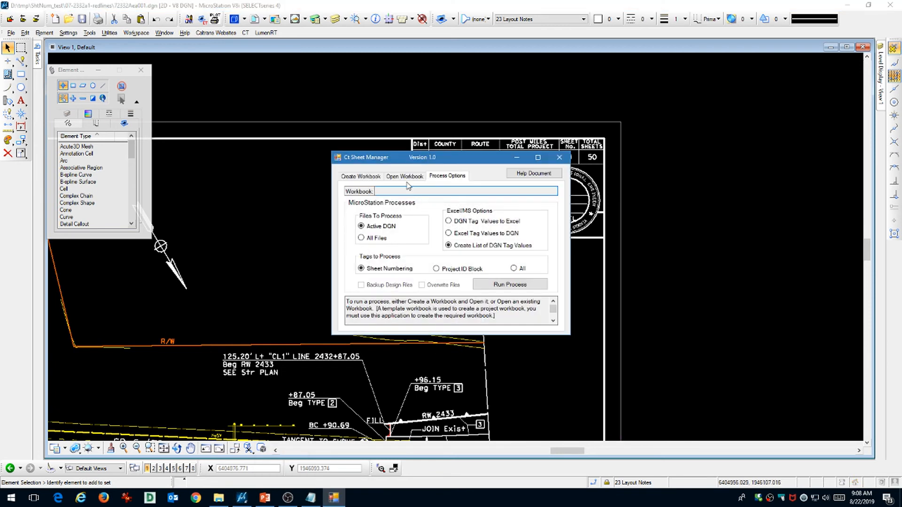
pyautogui.click(404, 176)
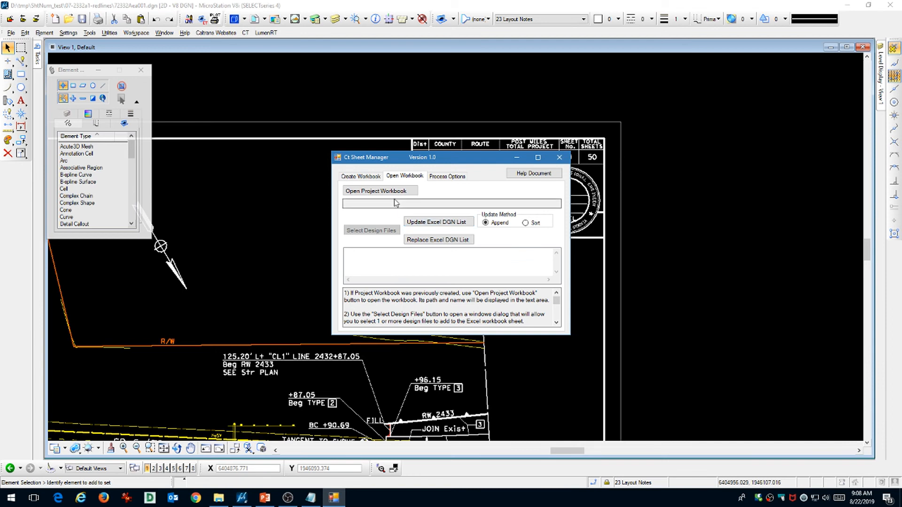
pyautogui.click(390, 192)
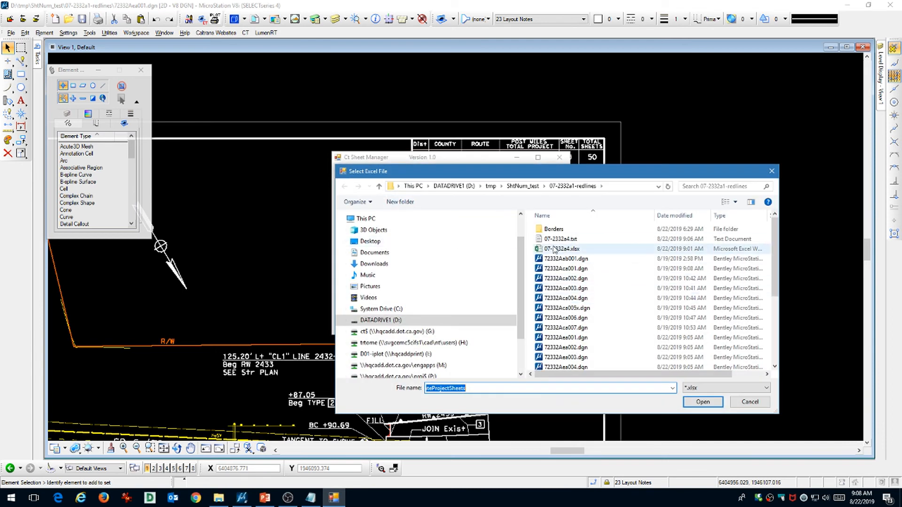
pyautogui.click(555, 250)
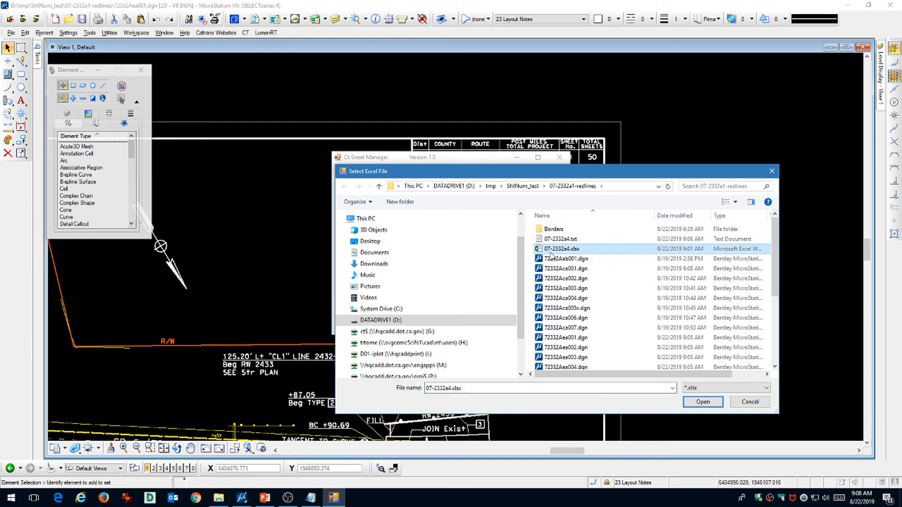
pyautogui.click(702, 402)
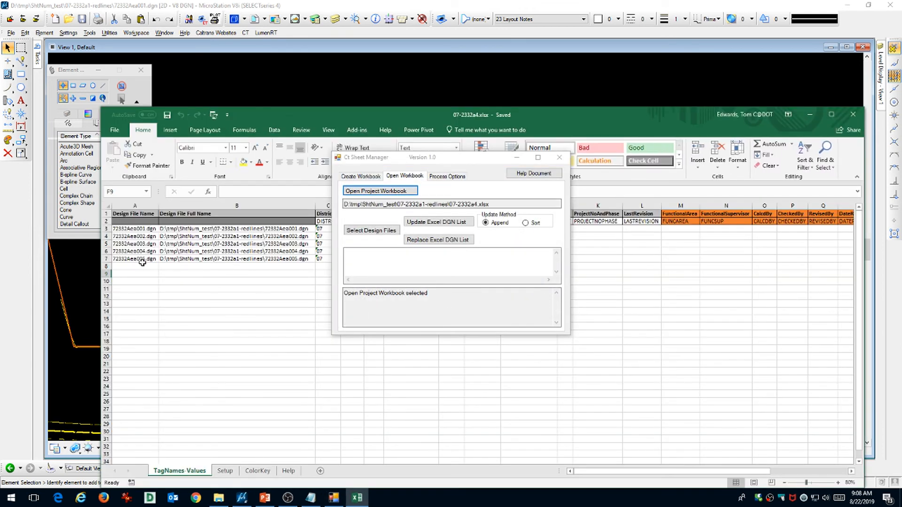
# Bring MicroStation forward, step through the design files to 72332Aea005.dgn, and examine its sheet number block
pyautogui.click(150, 267)
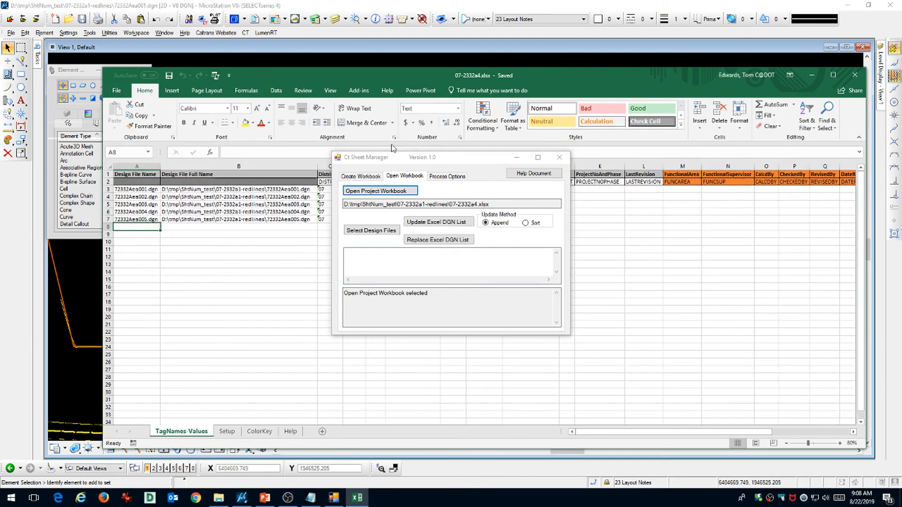
pyautogui.moveTo(451, 157); pyautogui.dragTo(588, 220)
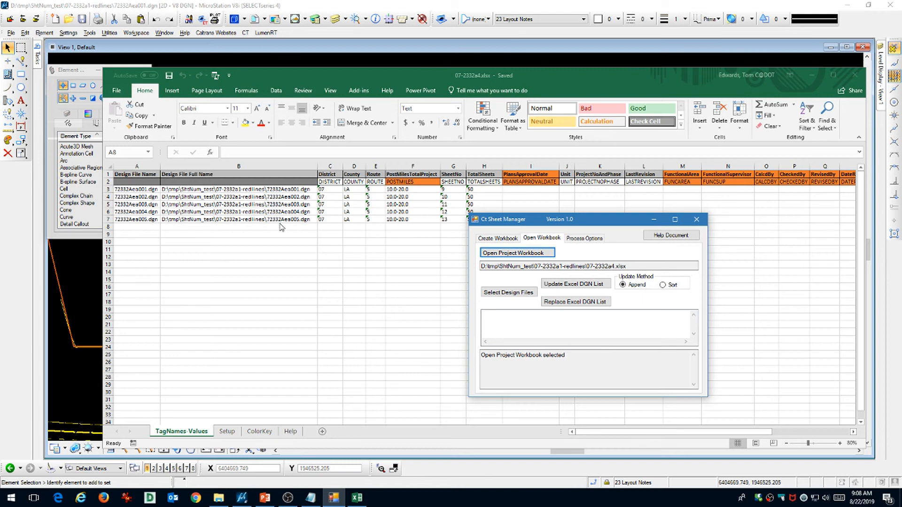
pyautogui.click(189, 56)
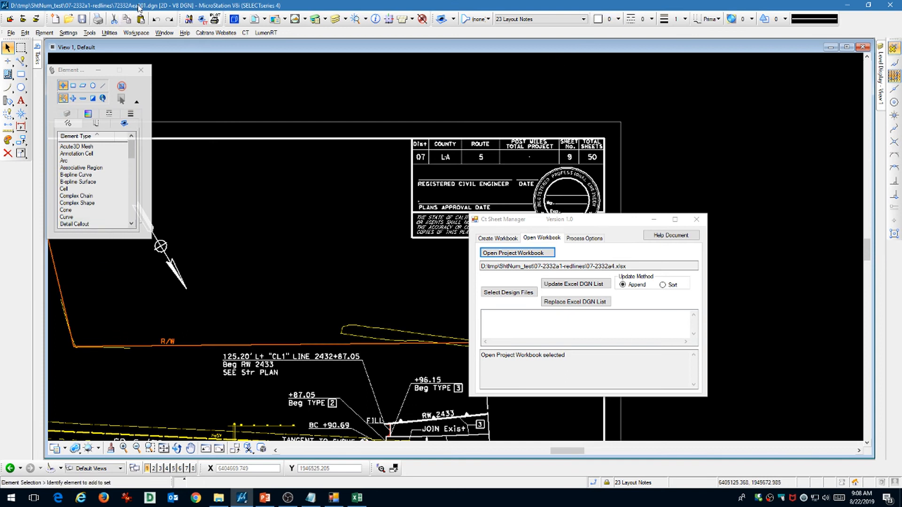
pyautogui.click(37, 20)
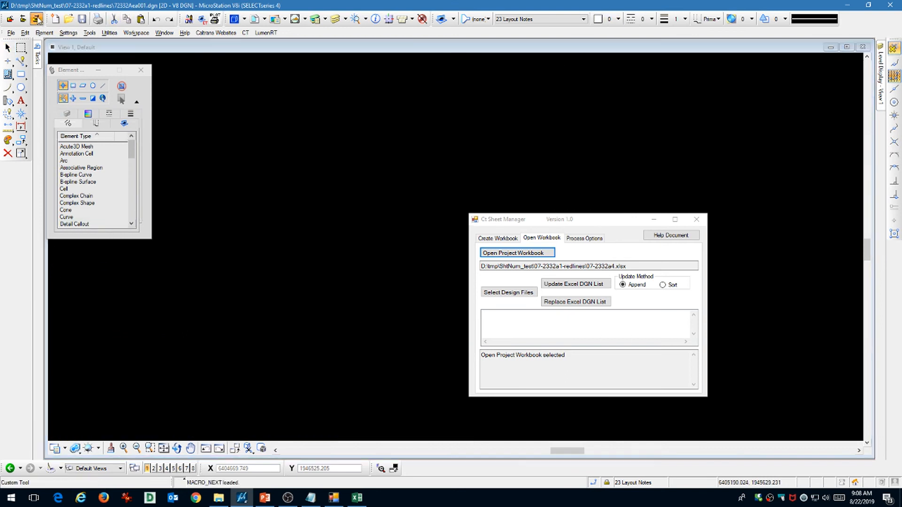
pyautogui.click(37, 19)
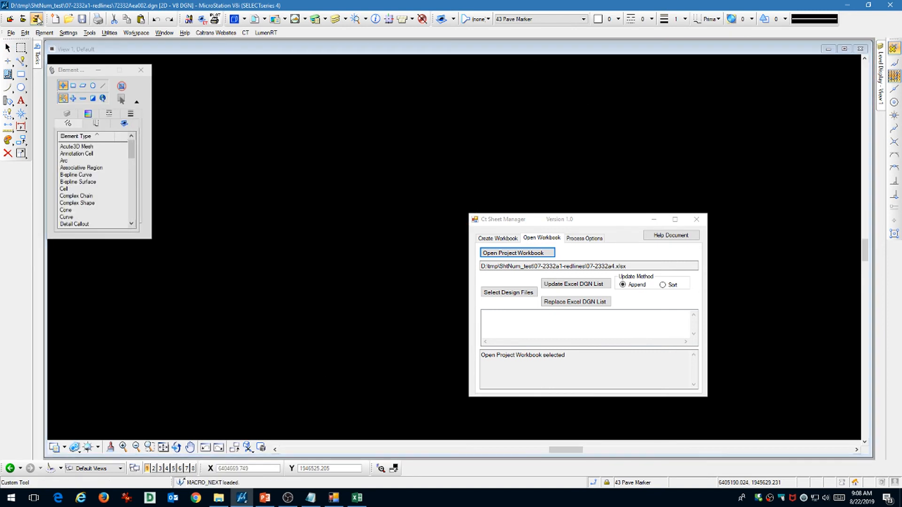
pyautogui.click(37, 20)
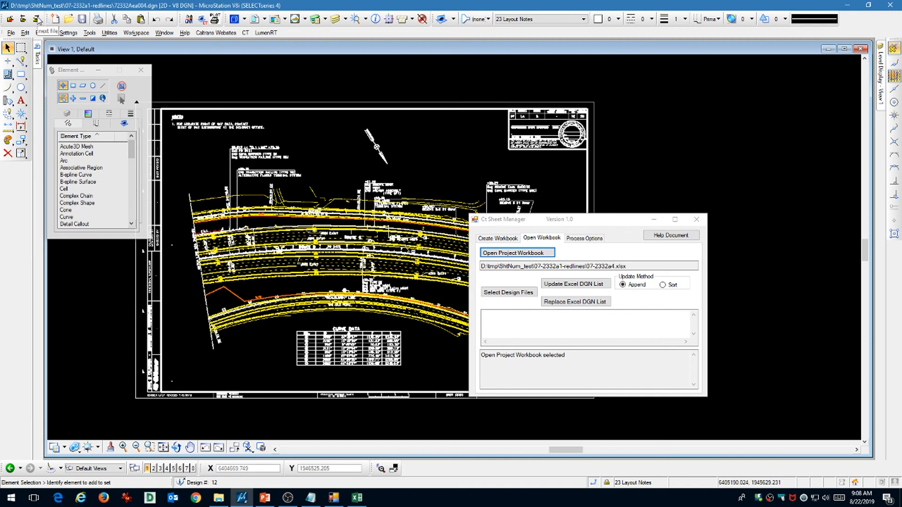
pyautogui.click(38, 20)
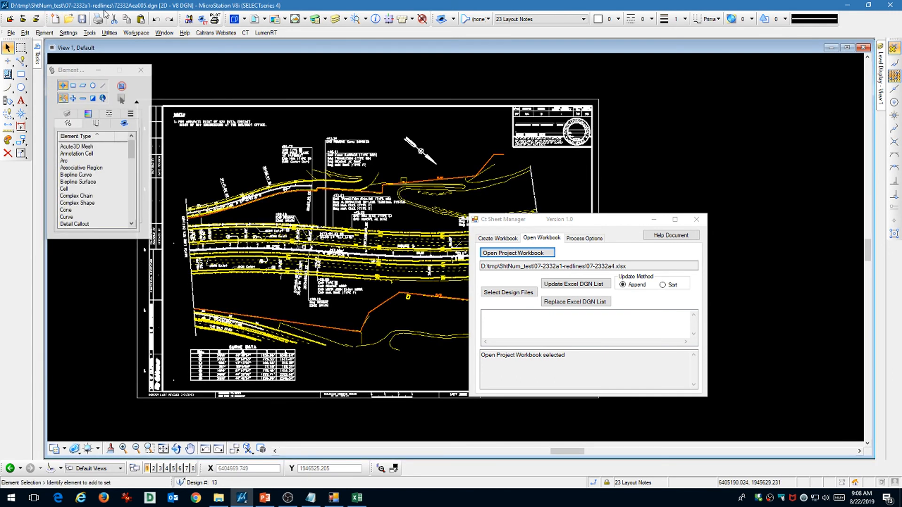
pyautogui.scroll(5, 587, 118)
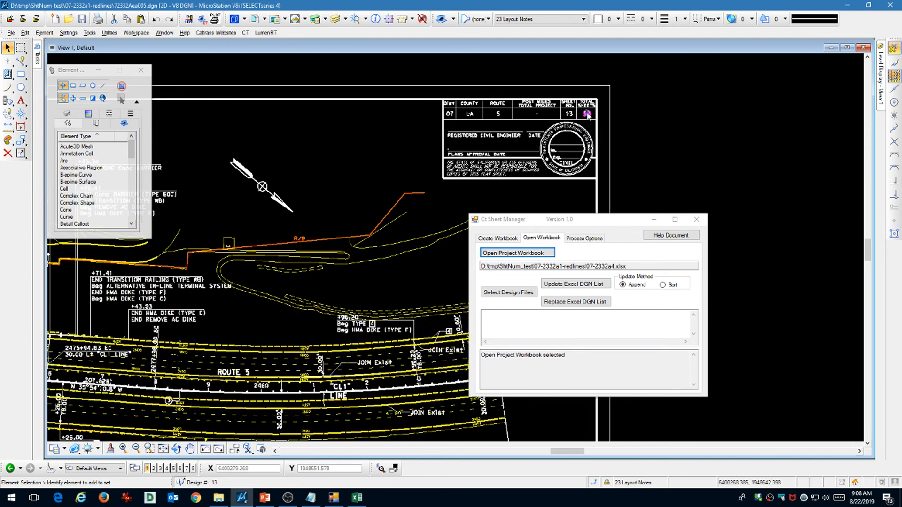
pyautogui.scroll(-3, 644, 103)
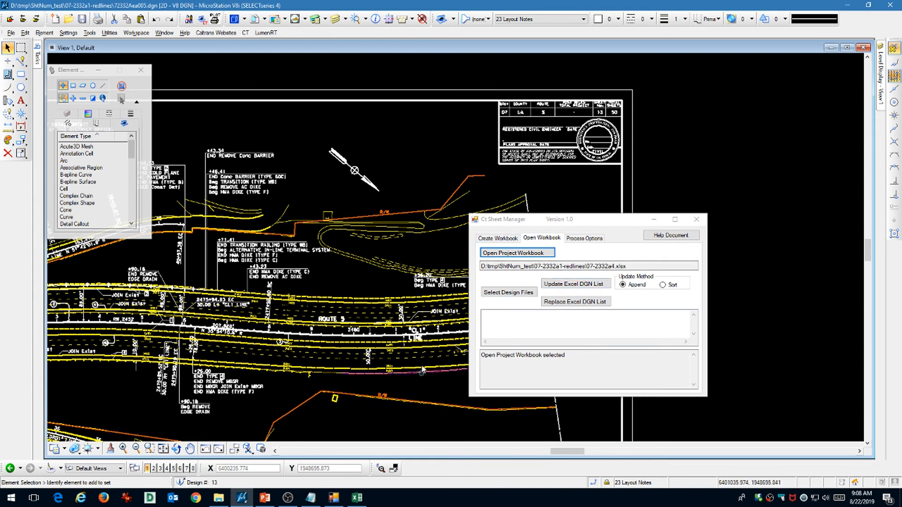
# Return to the Excel workbook, review the row for 72332Aea005.dgn, and move CT Sheet Manager clear of the tag value columns
pyautogui.click(358, 499)
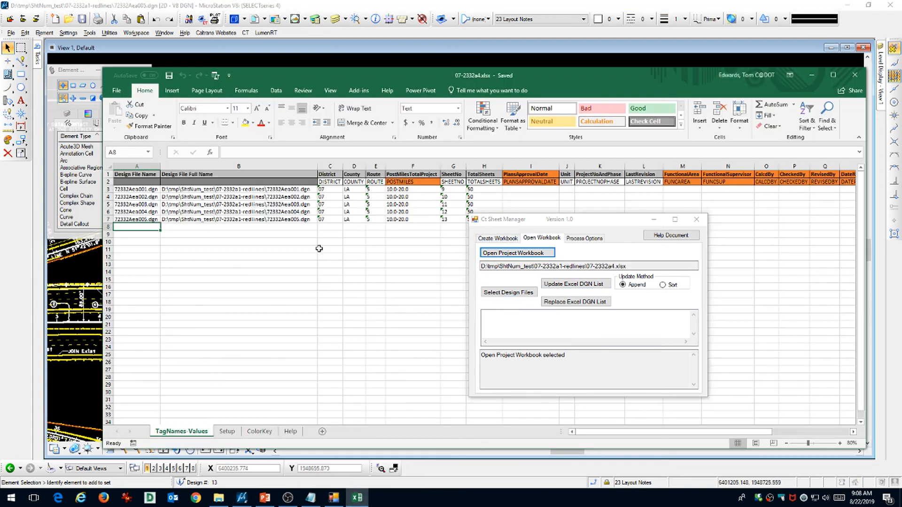
pyautogui.click(251, 219)
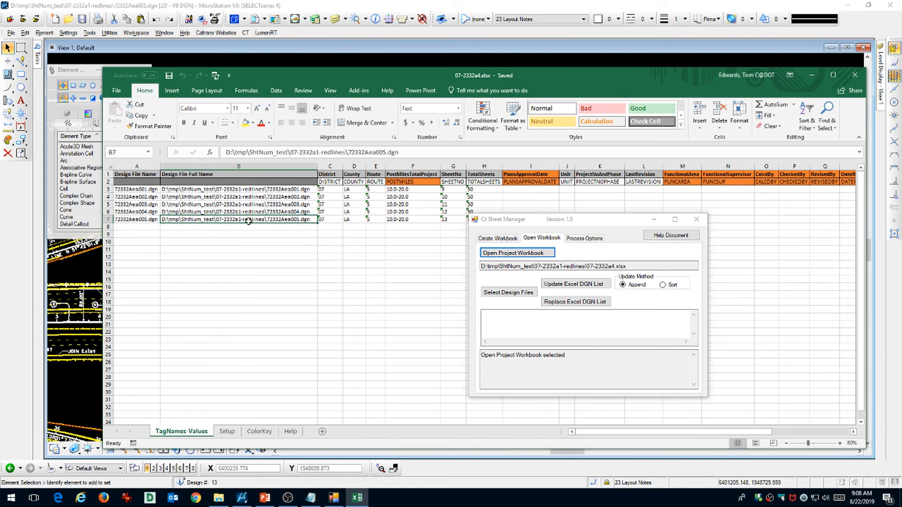
pyautogui.click(136, 220)
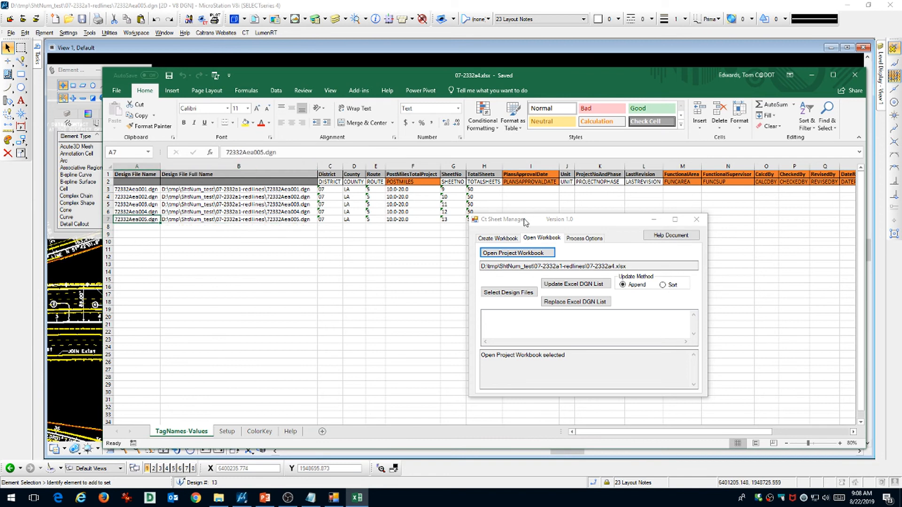
pyautogui.moveTo(525, 222); pyautogui.dragTo(591, 271)
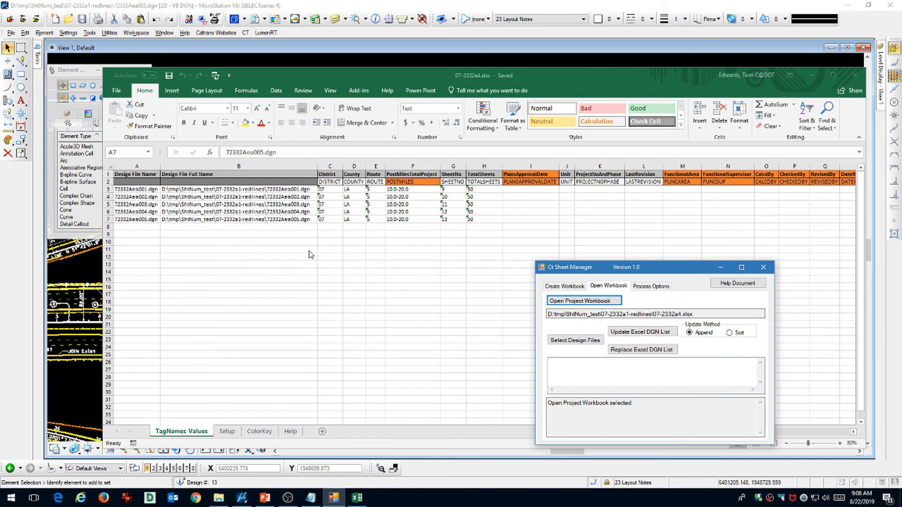
pyautogui.click(417, 217)
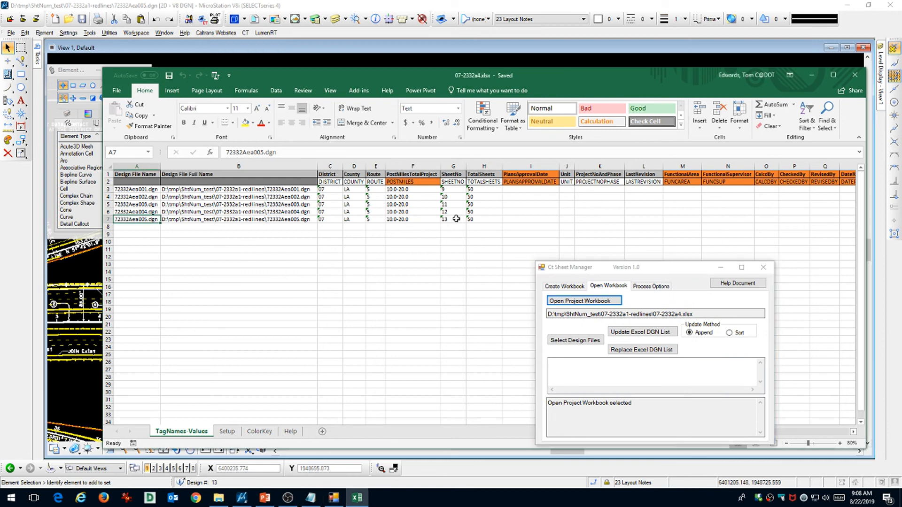
# Set the TotalSheets value of 72332Aea005.dgn to 51
pyautogui.click(472, 219)
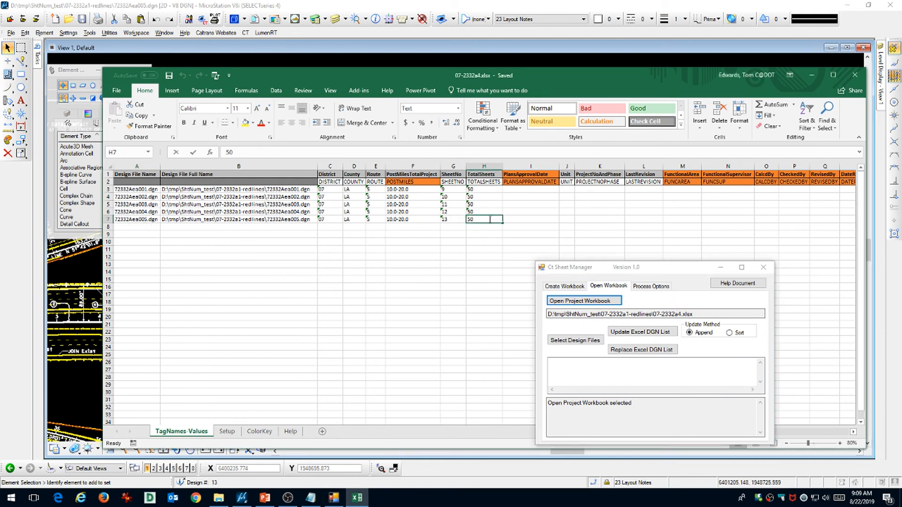
pyautogui.doubleClick(486, 219)
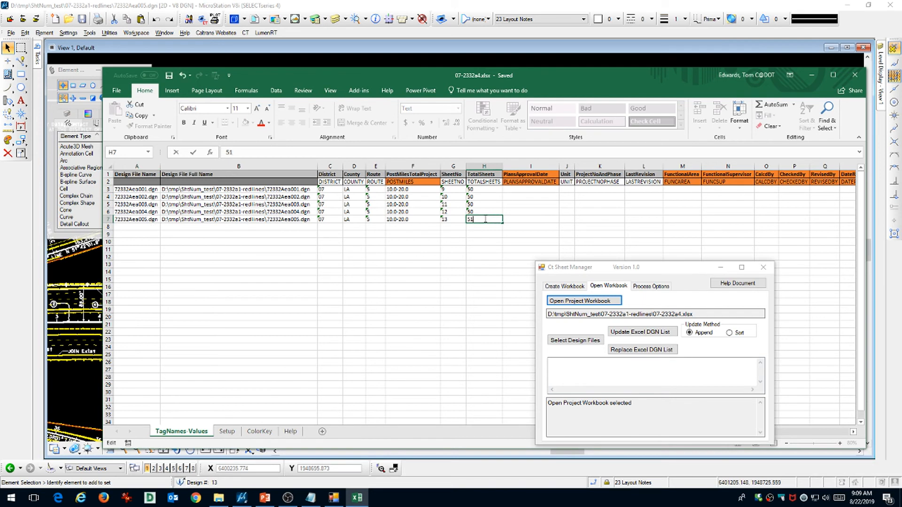
pyautogui.click(482, 234)
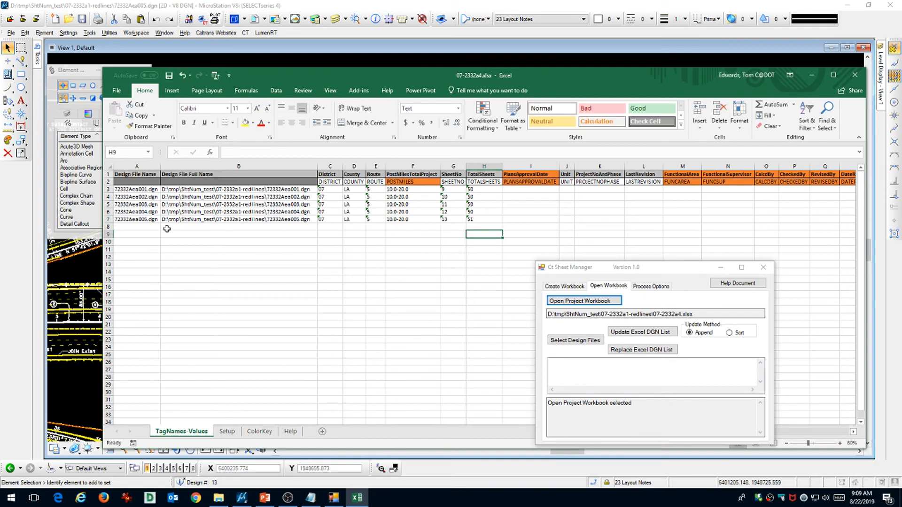
pyautogui.click(256, 221)
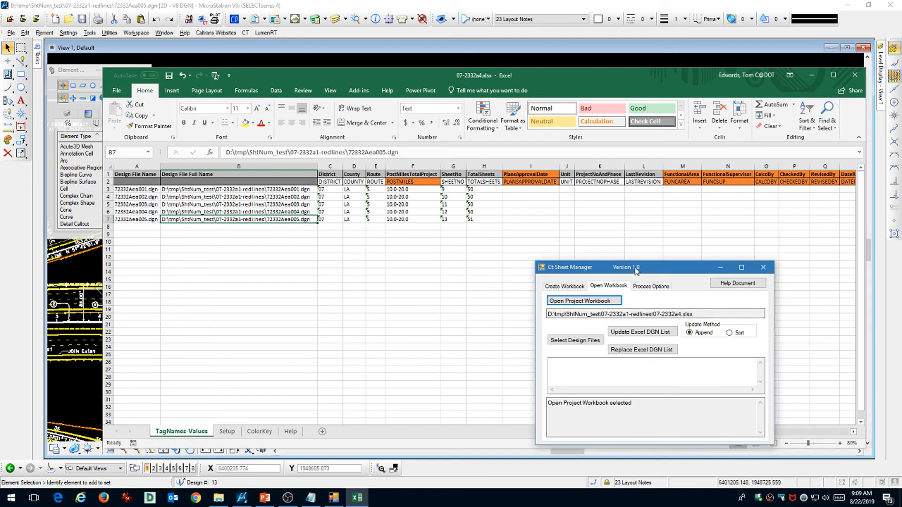
# Set TotalSheets to 55 for 72332Aea001.dgn and copy that value to the rows of the other four design files
pyautogui.moveTo(611, 267); pyautogui.dragTo(554, 228)
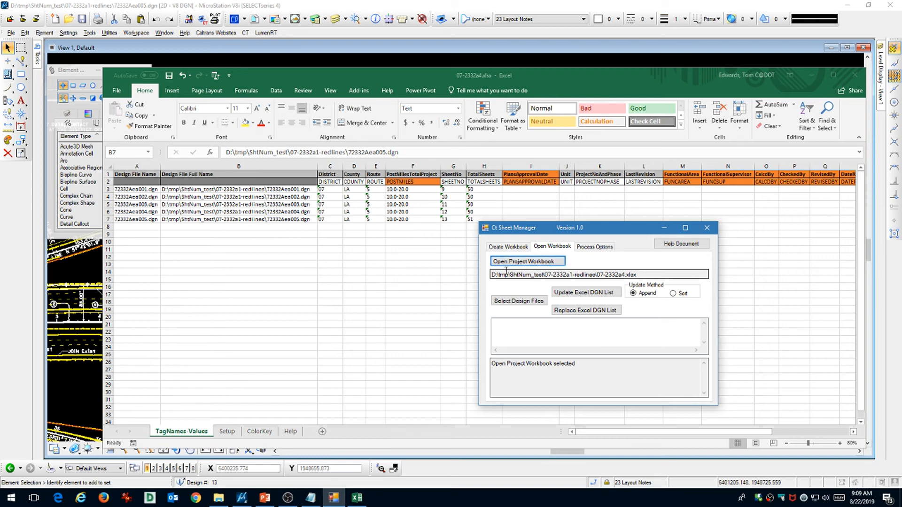
pyautogui.doubleClick(478, 190)
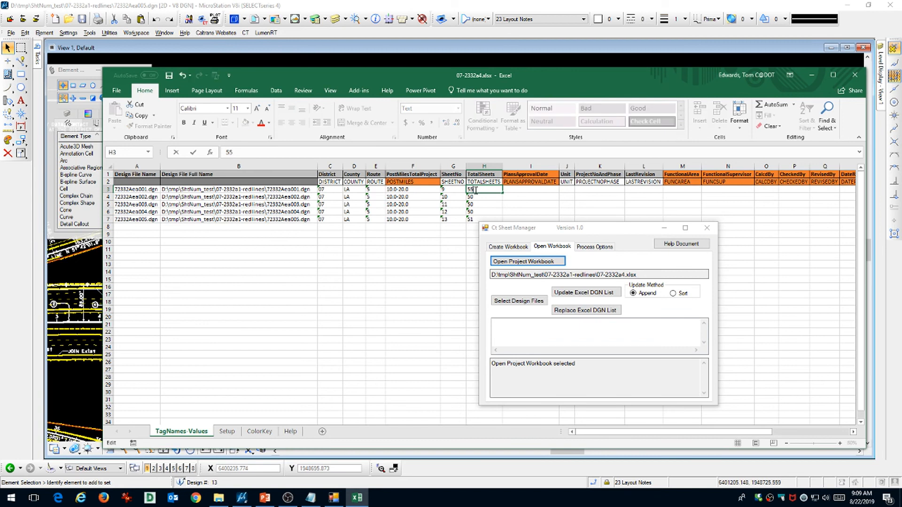
pyautogui.hotkey('ctrl', 'Return')
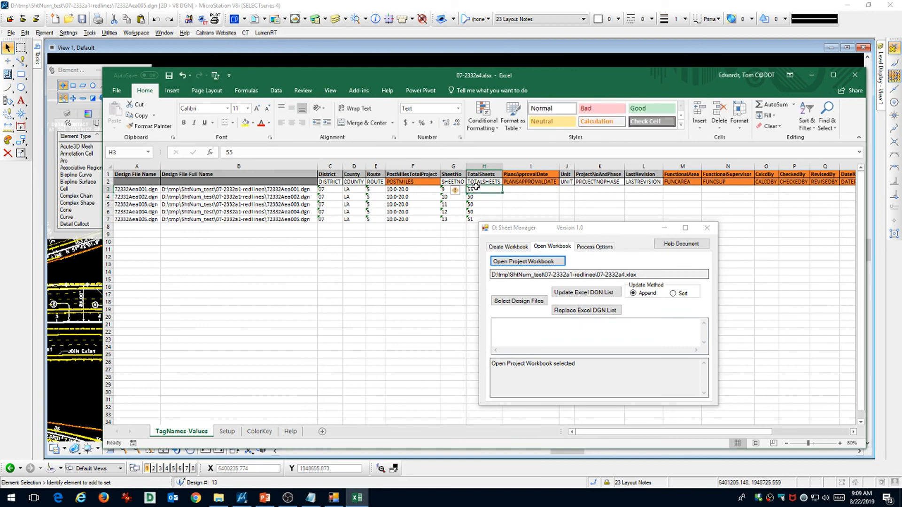
pyautogui.rightClick(477, 189)
pyautogui.click(493, 204)
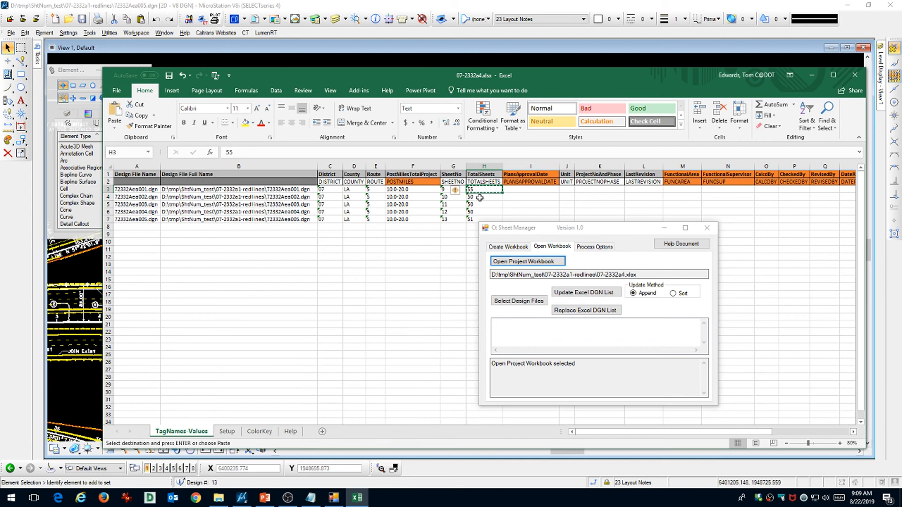
pyautogui.moveTo(478, 197); pyautogui.dragTo(479, 219)
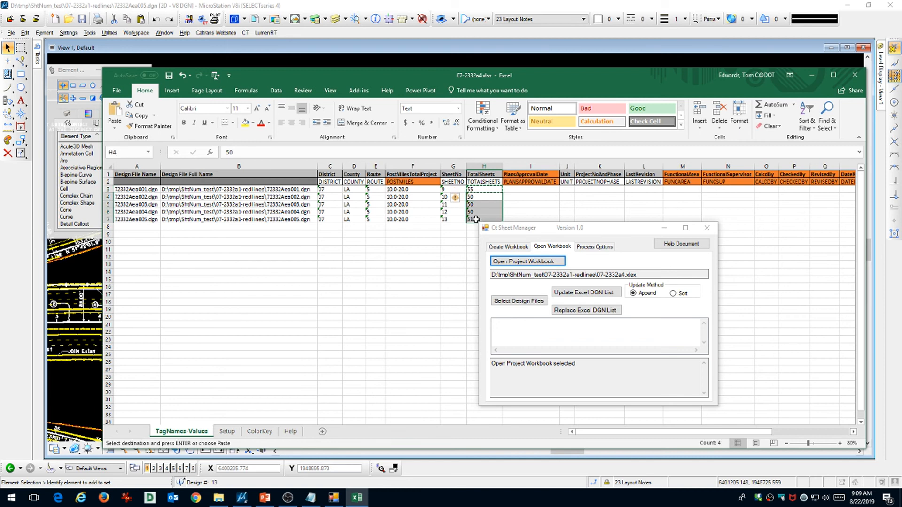
pyautogui.click(515, 205)
pyautogui.click(211, 249)
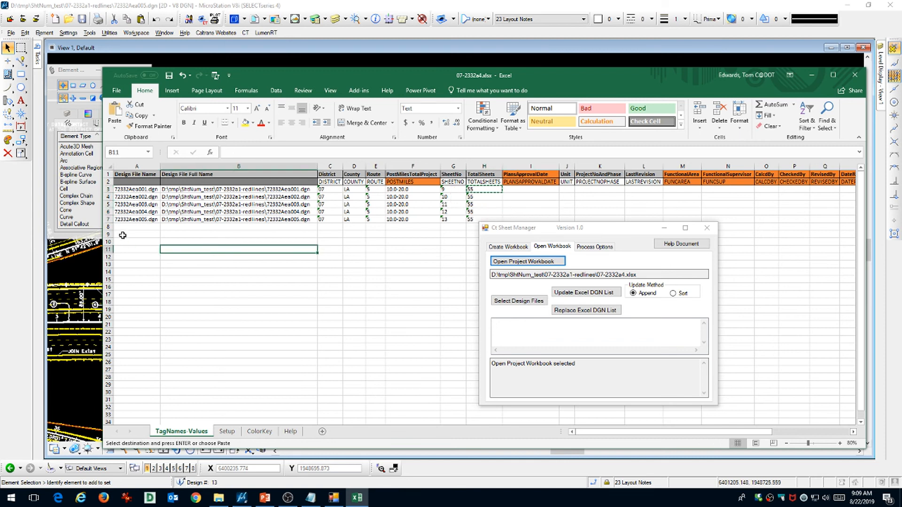
# Compare the workbook's file list with the design files in the 07-2332a1-redlines folder, and return to the workbook
pyautogui.click(130, 220)
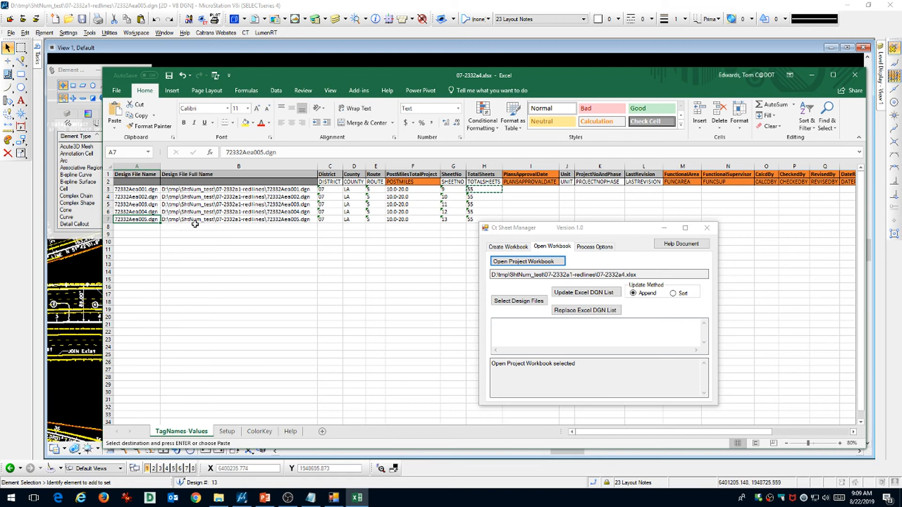
pyautogui.click(218, 498)
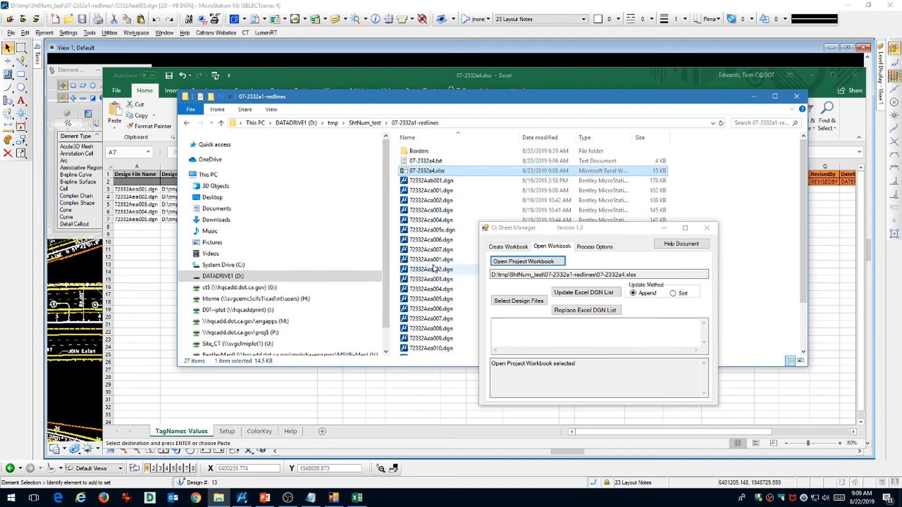
pyautogui.click(430, 240)
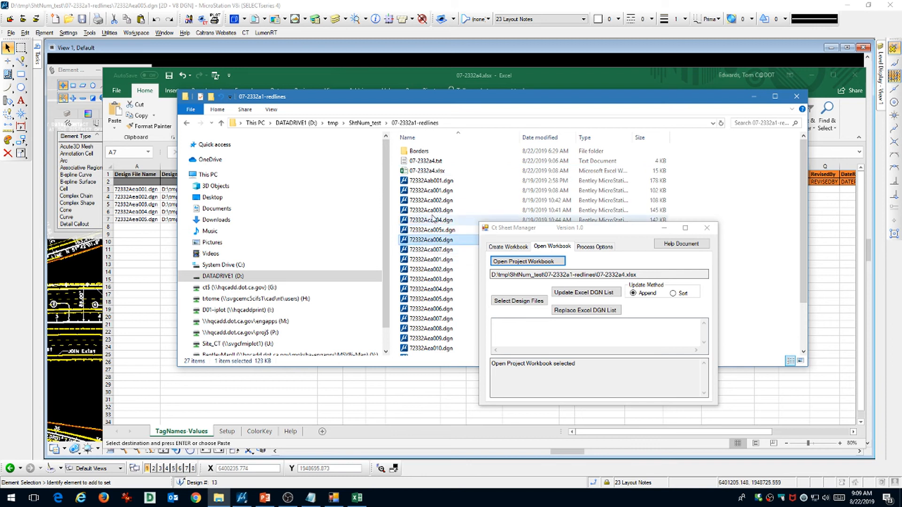
pyautogui.click(669, 87)
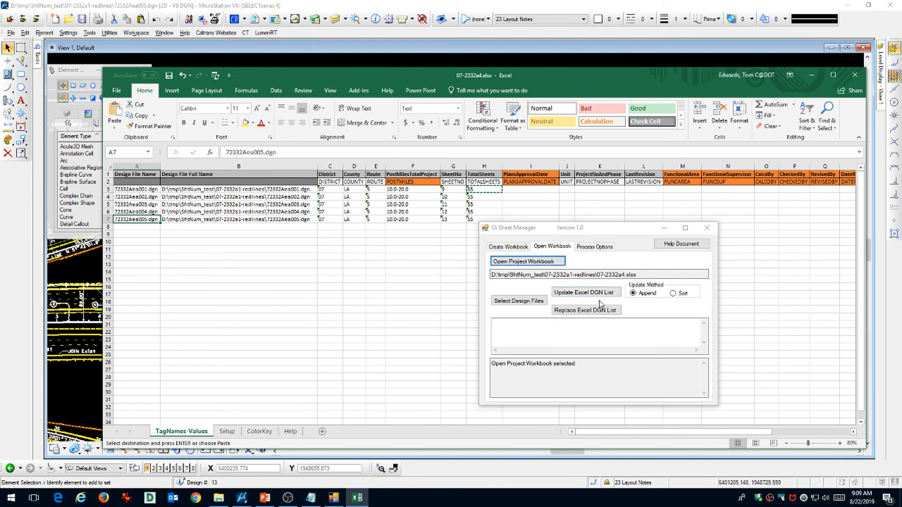
# Try to run Excel Tag Values to DGN on all files for the Project ID Block tags, with Backup Design Files enabled
pyautogui.click(594, 247)
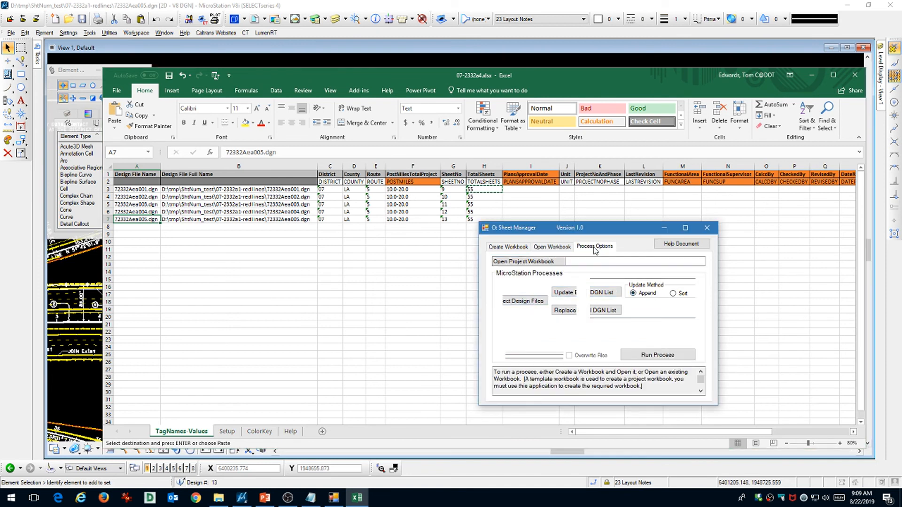
pyautogui.click(509, 309)
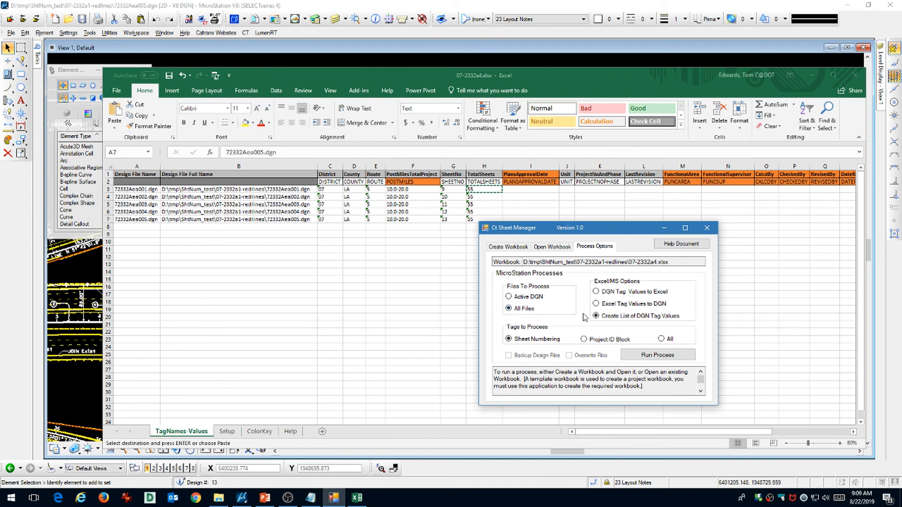
pyautogui.click(596, 304)
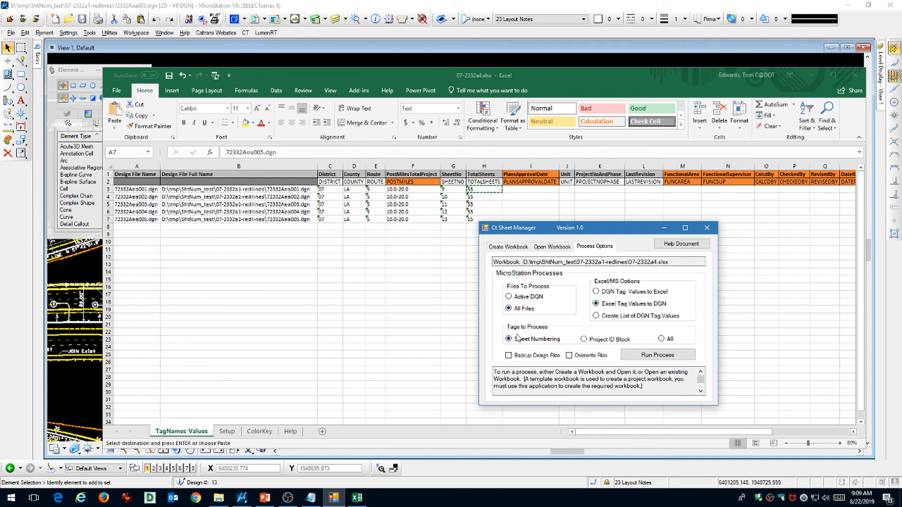
pyautogui.click(586, 341)
pyautogui.click(509, 356)
pyautogui.click(648, 355)
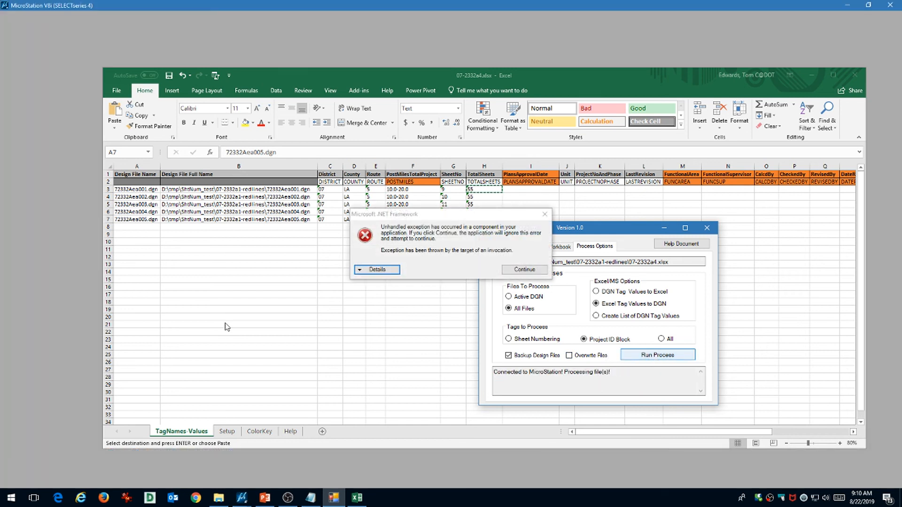
# Dismiss the Microsoft .NET Framework exception dialog by continuing the application
pyautogui.click(513, 269)
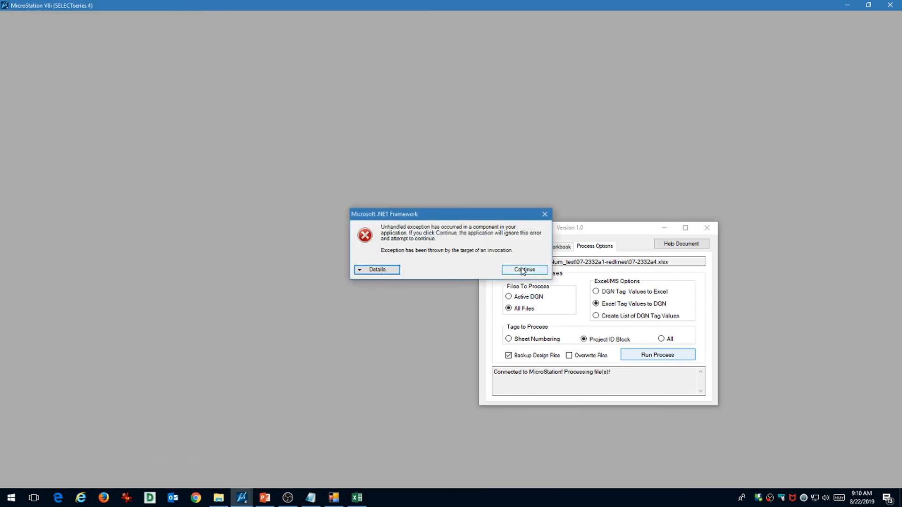
pyautogui.click(522, 270)
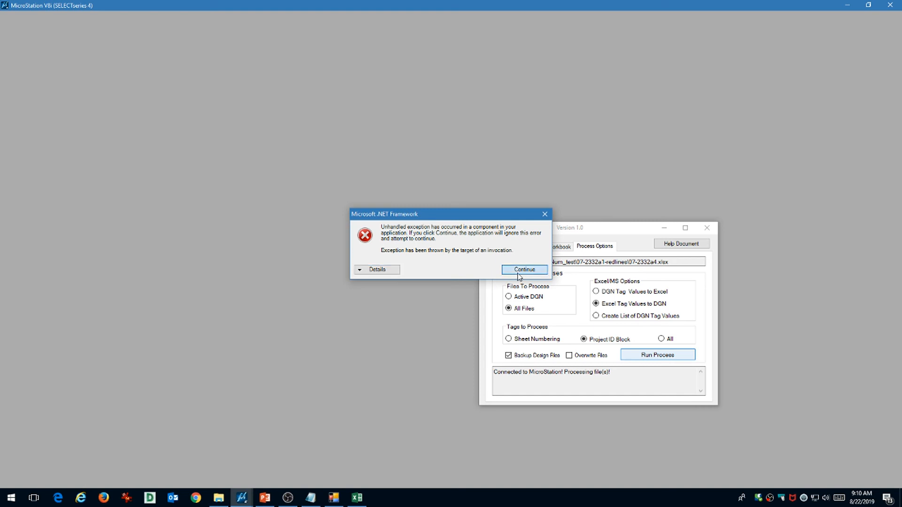
pyautogui.click(519, 276)
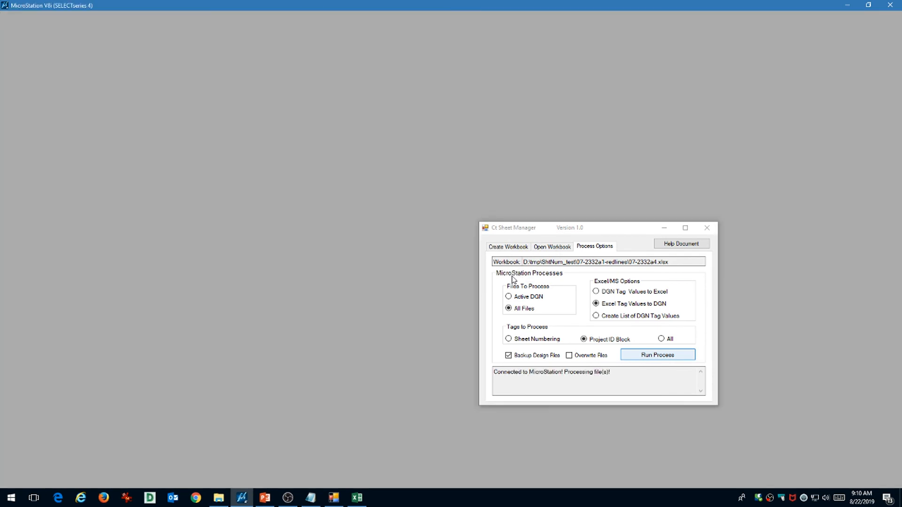
# Continue past the repeated .NET Framework exceptions and check the total sheets value in the title block of 72332Aea005.dgn
pyautogui.click(517, 275)
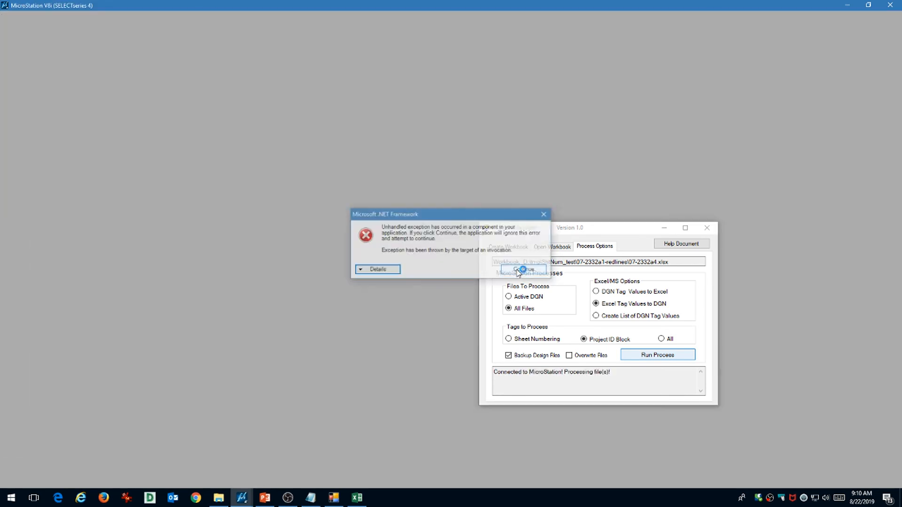
pyautogui.click(529, 270)
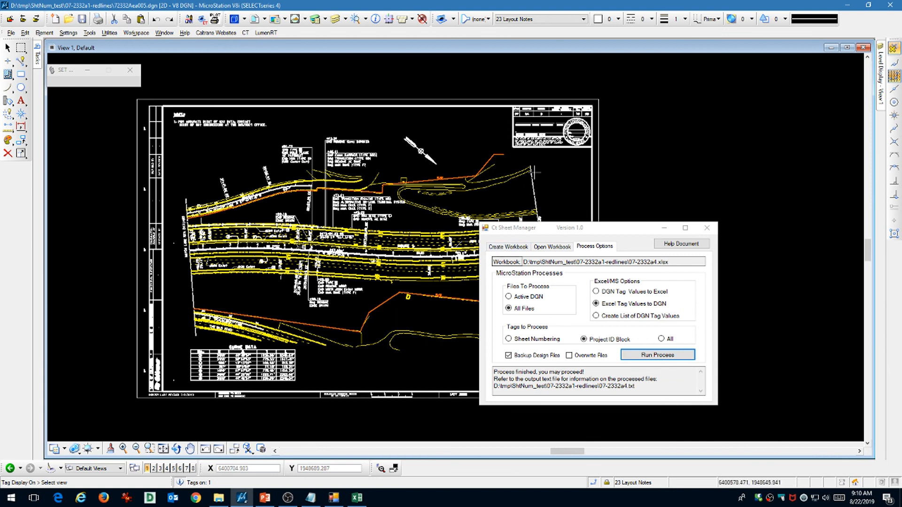
pyautogui.scroll(2, 566, 82)
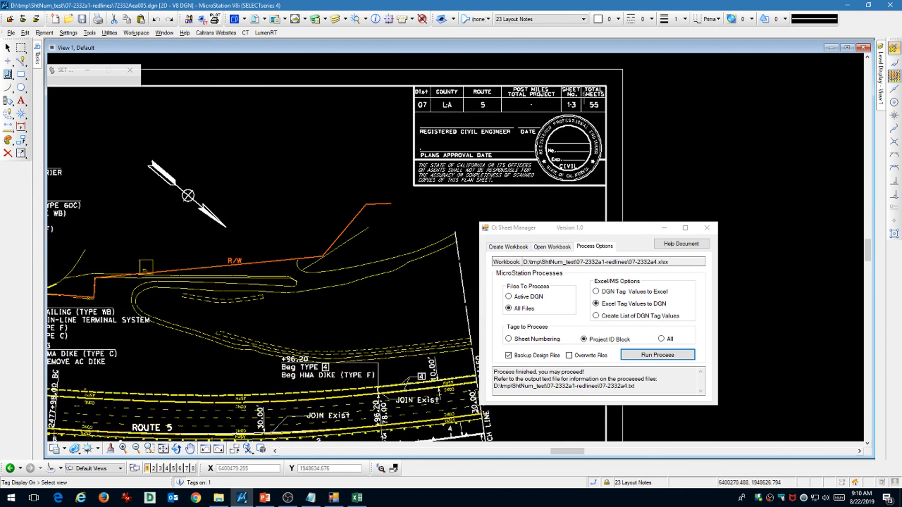
pyautogui.scroll(-1, 563, 97)
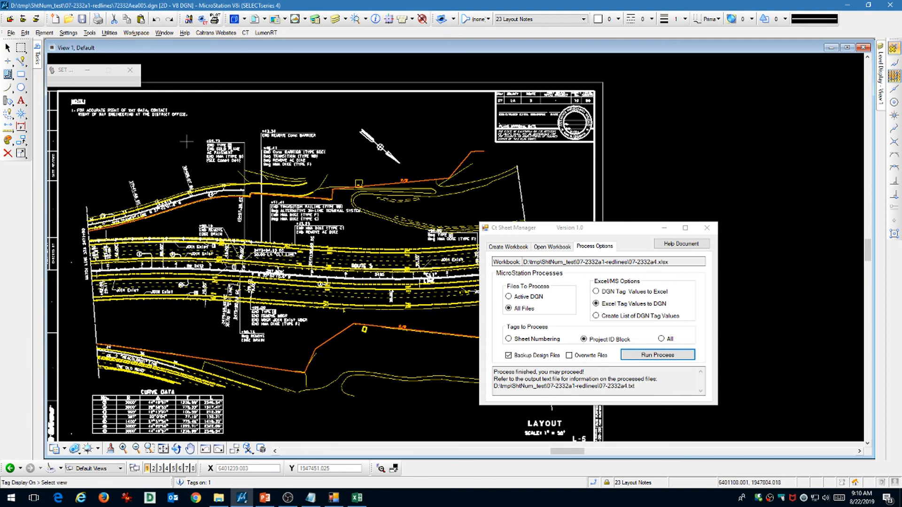
# In the 07-2332a1-redlines folder, rename 72332Aca005x.dgn as 72332Aca005.dgn
pyautogui.moveTo(357, 498)
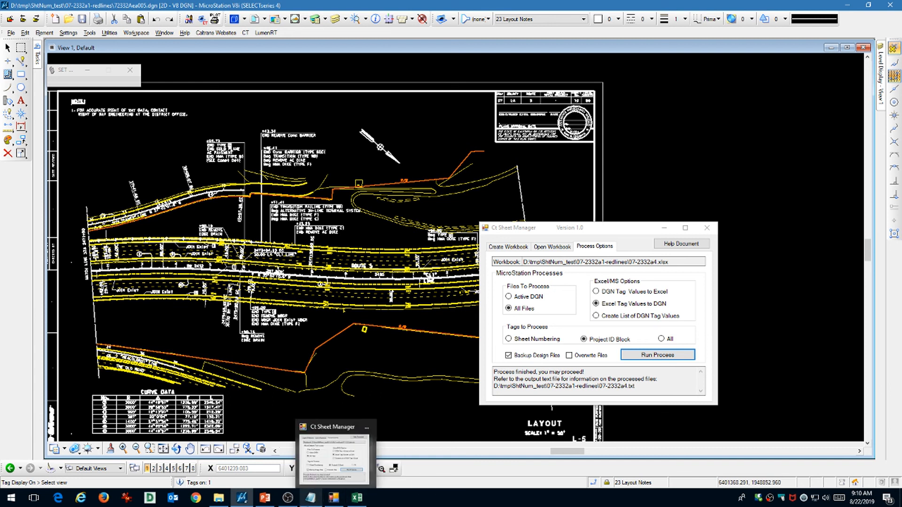
pyautogui.click(220, 498)
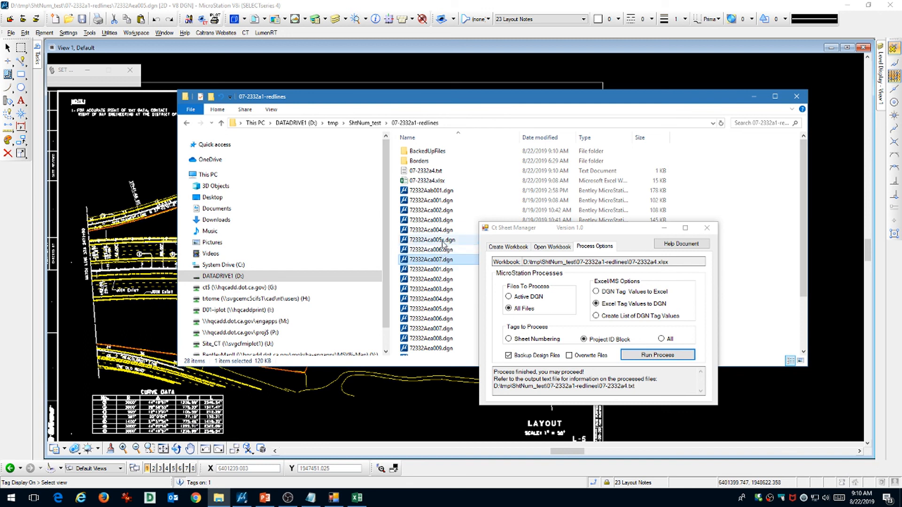
pyautogui.click(442, 241)
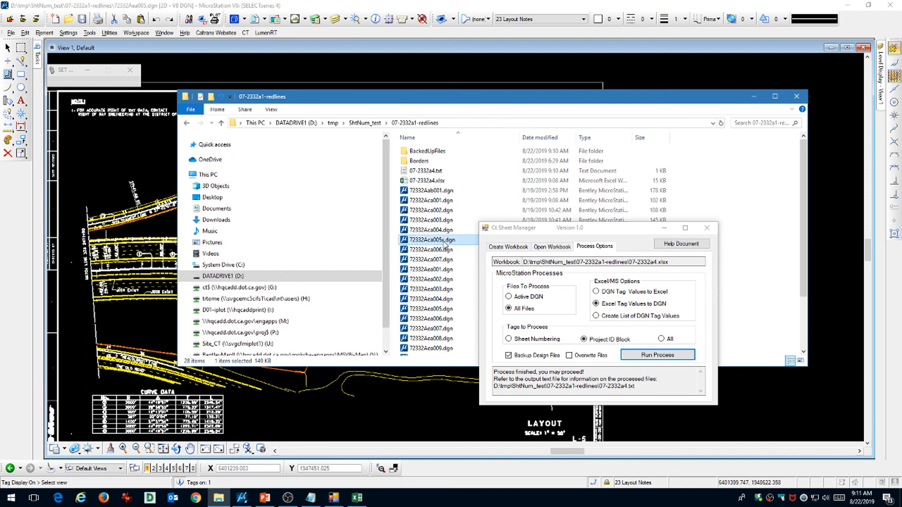
pyautogui.click(444, 240)
pyautogui.click(443, 240)
pyautogui.press('BackSpace')
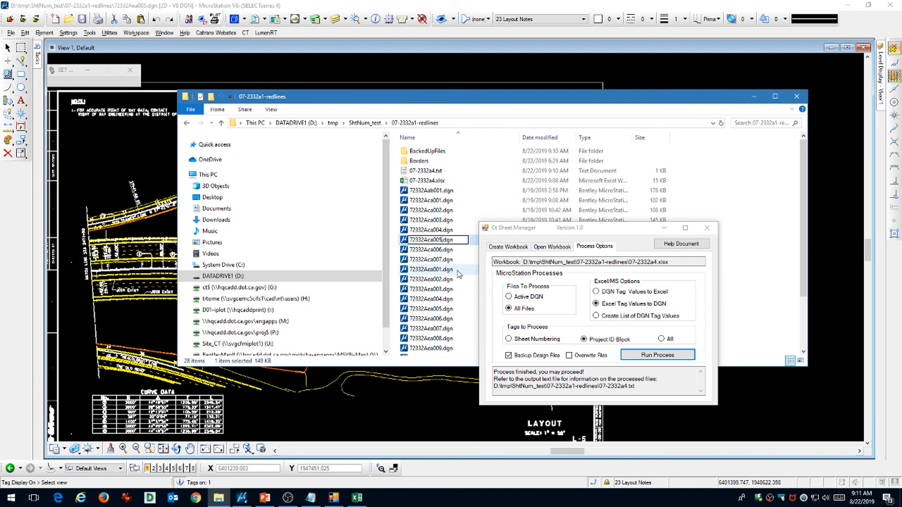
pyautogui.click(427, 300)
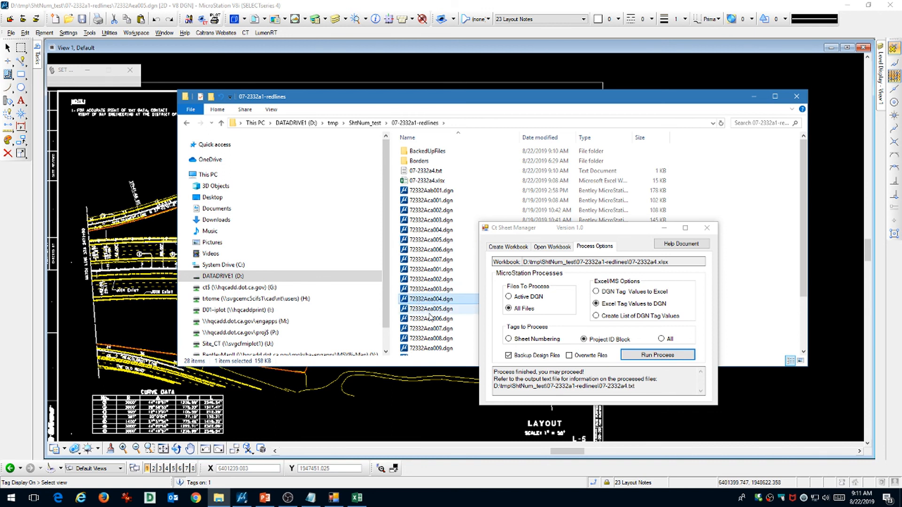
# Try to rename 72332Aea005.dgn as 72332Aea005x.dgn, and dismiss the File In Use dialog
pyautogui.click(432, 310)
pyautogui.click(442, 311)
pyautogui.click(442, 310)
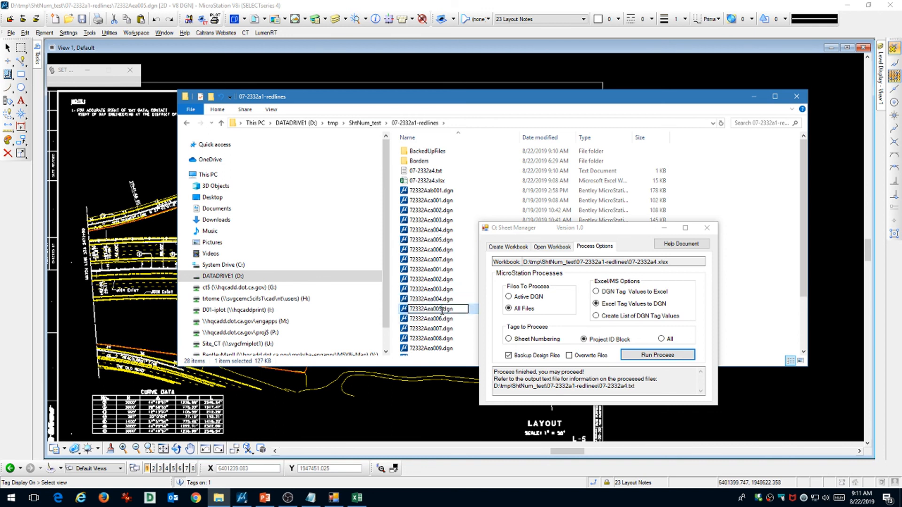
pyautogui.write('x')
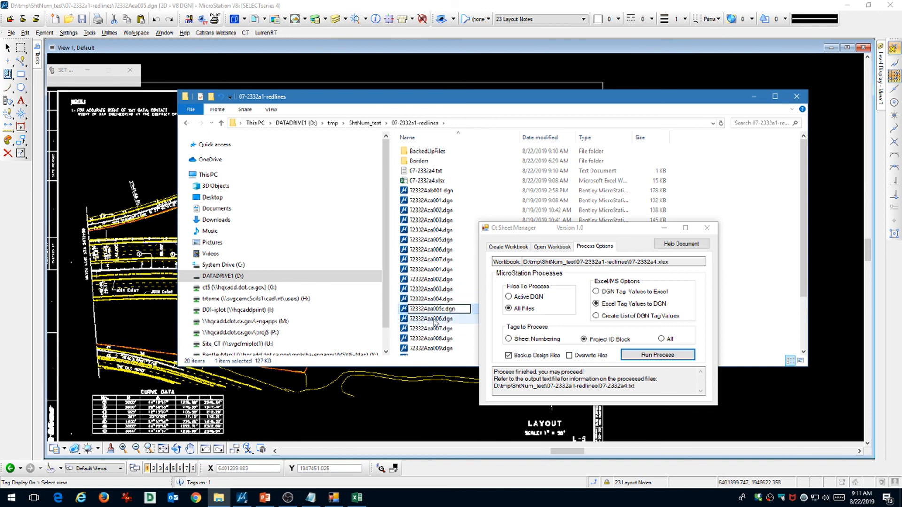
pyautogui.press('Return')
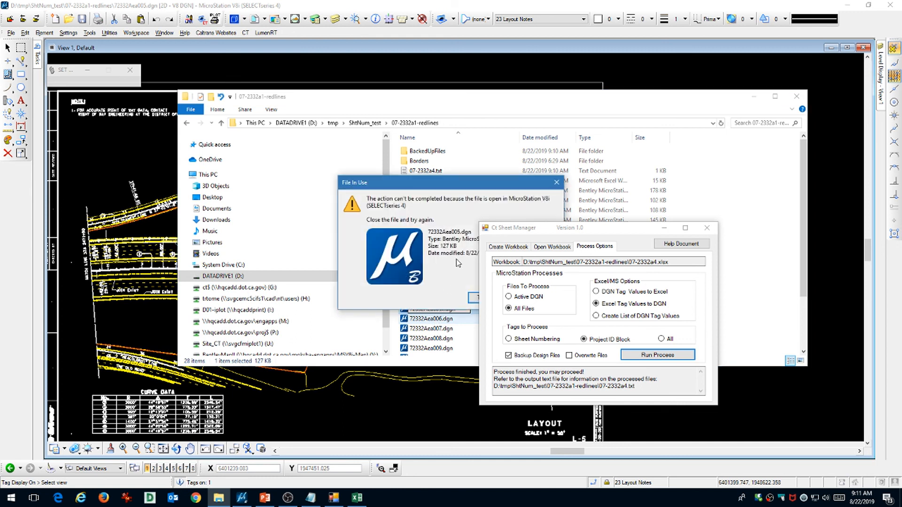
pyautogui.click(472, 308)
pyautogui.click(472, 301)
pyautogui.click(556, 183)
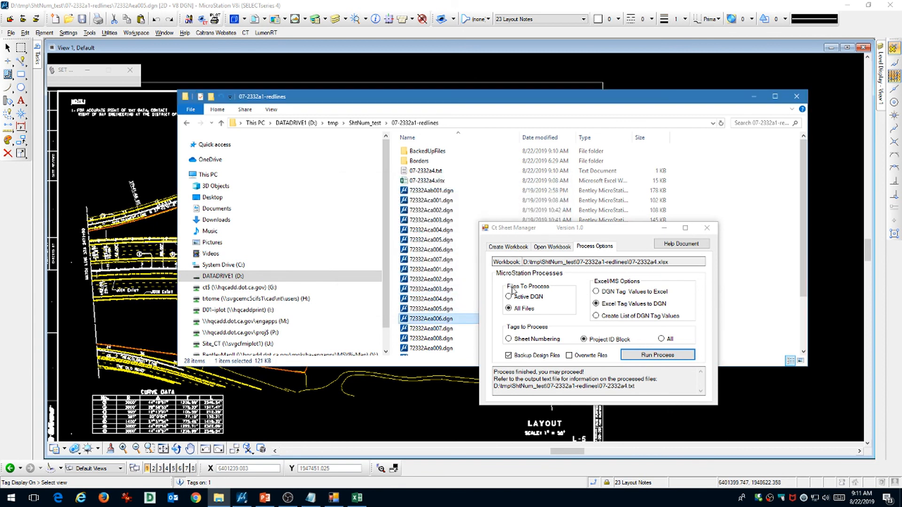
# Rename 72332Aea004.dgn as 72332Aea004x.dgn
pyautogui.click(440, 300)
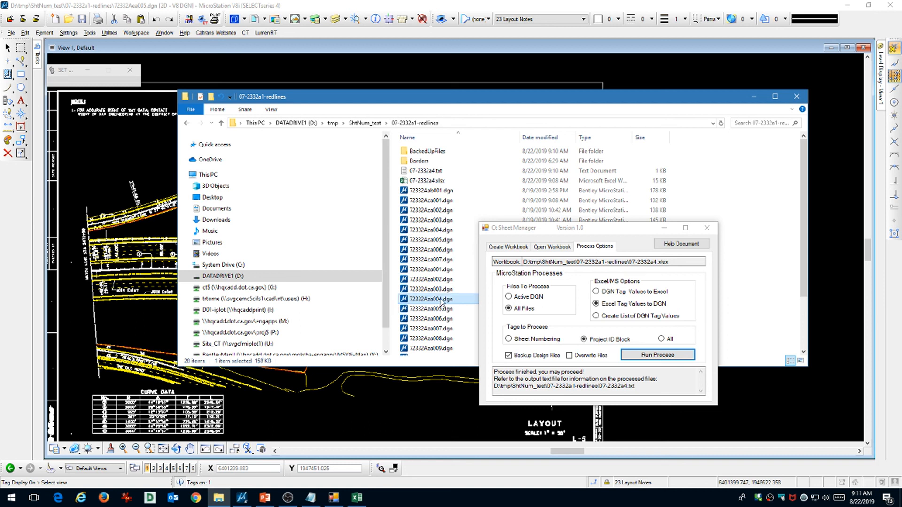
pyautogui.click(442, 302)
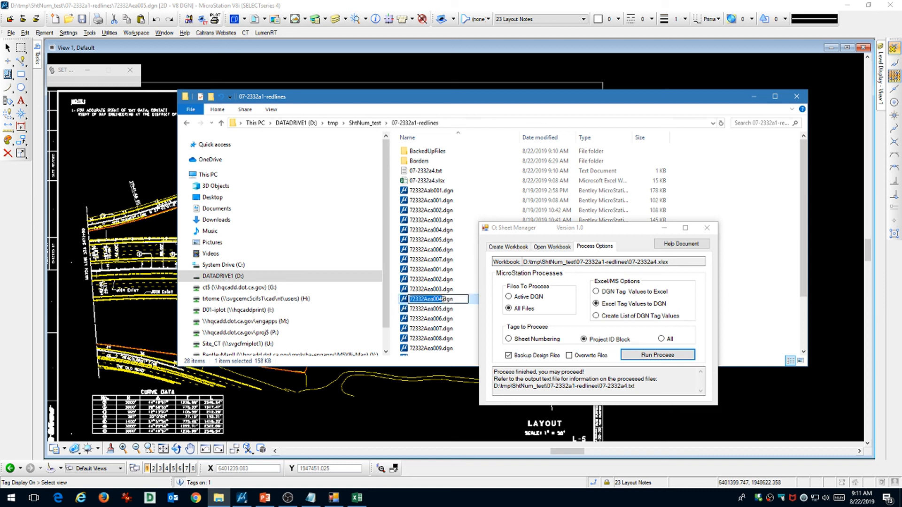
pyautogui.click(443, 299)
pyautogui.write('x')
pyautogui.press('Return')
pyautogui.press('Up')
pyautogui.press('Up')
pyautogui.press('Up')
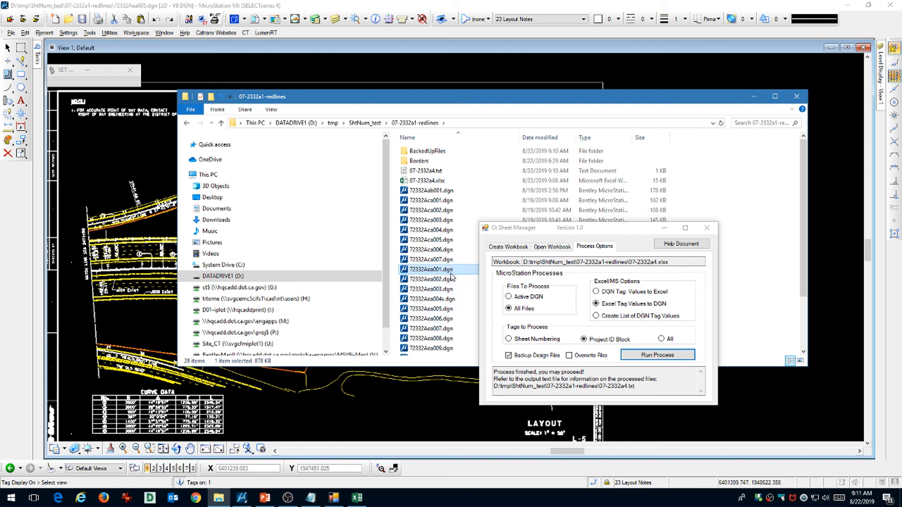
# Rerun Excel Tag Values to DGN on all files for the Project ID Block tags with backups enabled, continuing past each exception
pyautogui.click(645, 357)
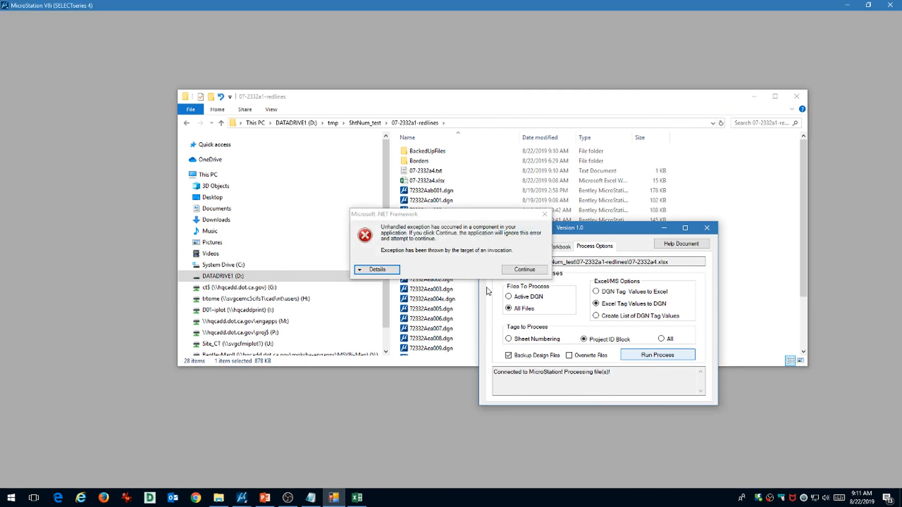
pyautogui.click(528, 273)
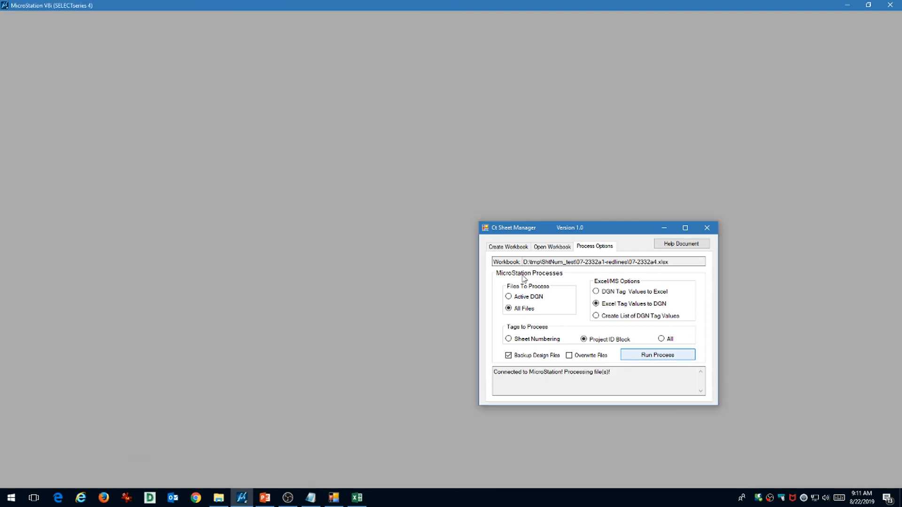
pyautogui.click(522, 272)
pyautogui.click(523, 272)
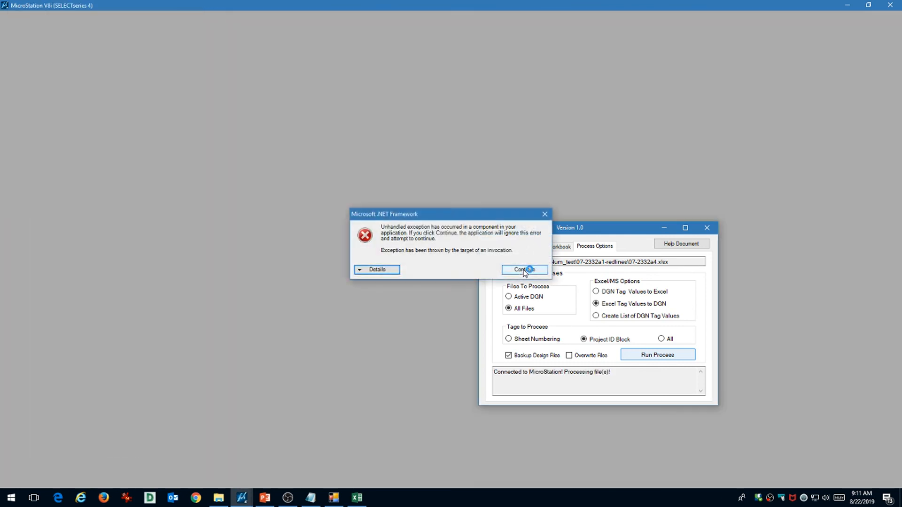
pyautogui.click(523, 273)
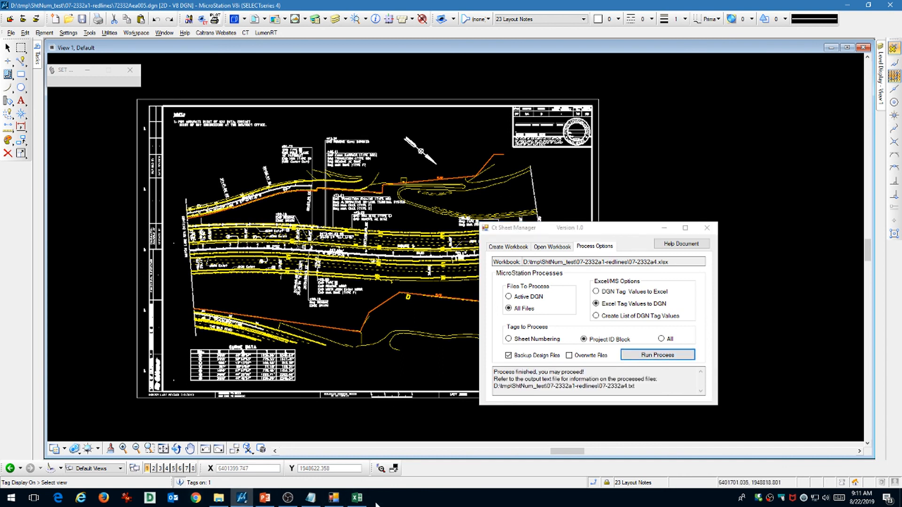
# Check the 72332Aea004.dgn row in the workbook and examine the backup copies in the BackedUpFiles folder
pyautogui.click(360, 501)
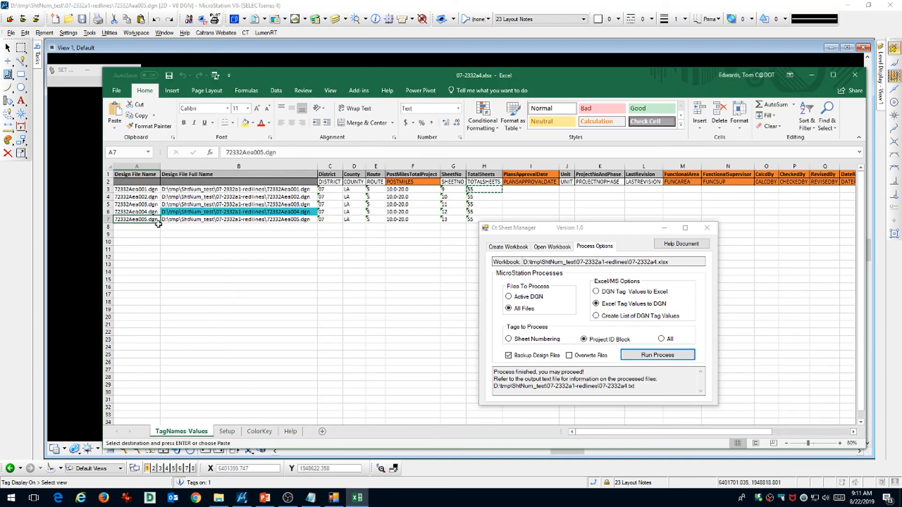
pyautogui.click(137, 212)
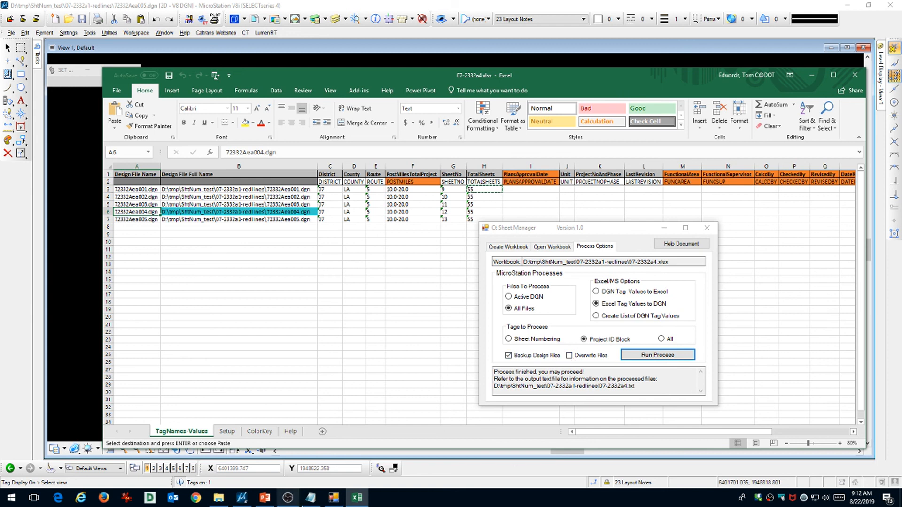
pyautogui.click(221, 500)
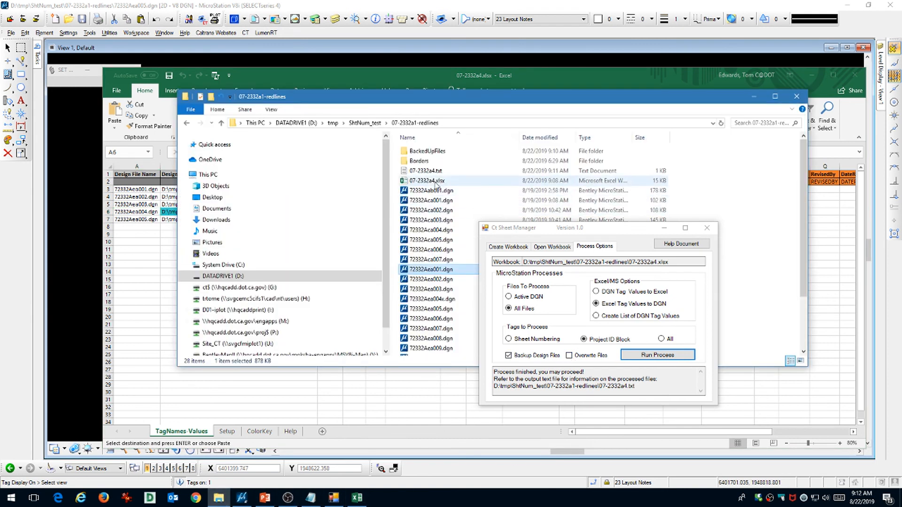
pyautogui.click(417, 153)
pyautogui.doubleClick(417, 152)
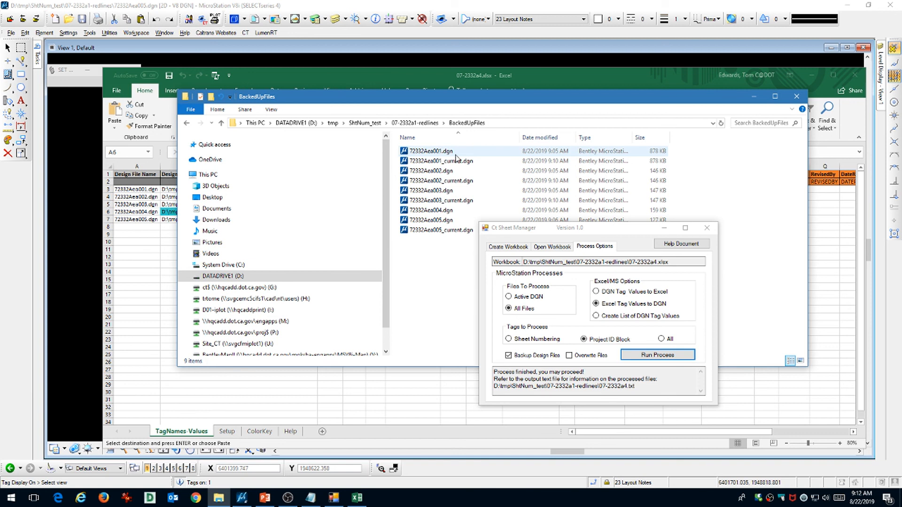
pyautogui.click(437, 172)
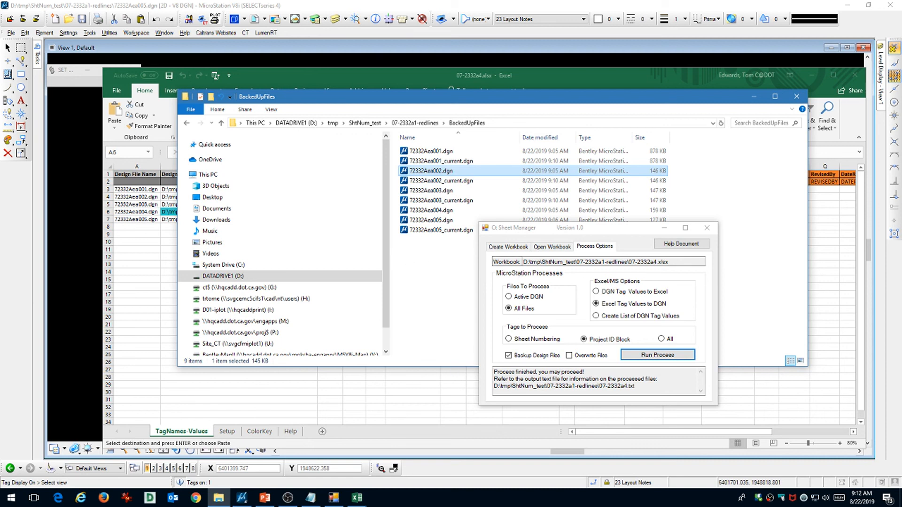
# Switch to the PowerPoint slide show, advance to the closing slide, and close CT Sheet Manager
pyautogui.click(265, 498)
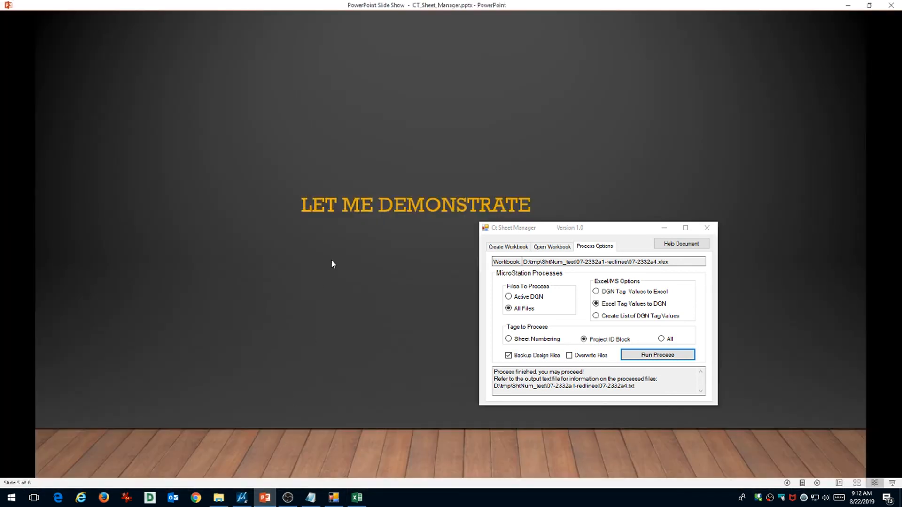
pyautogui.click(333, 273)
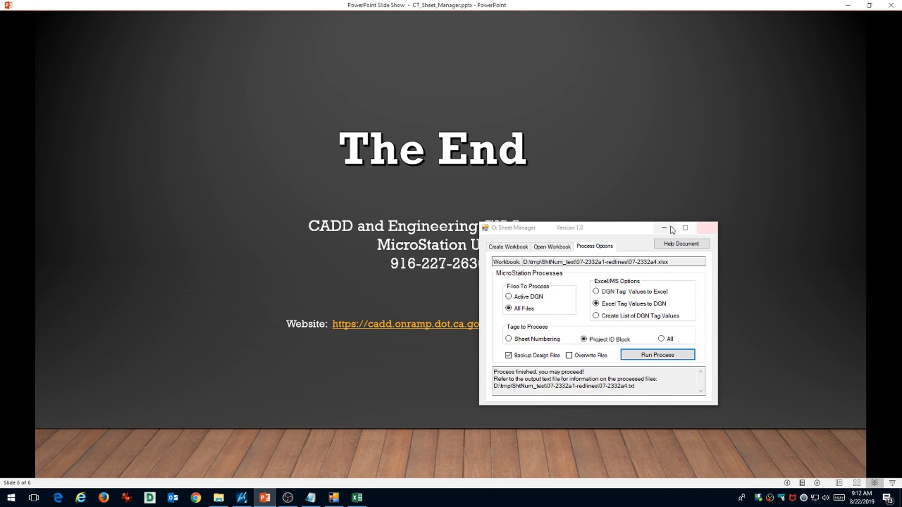
pyautogui.click(706, 228)
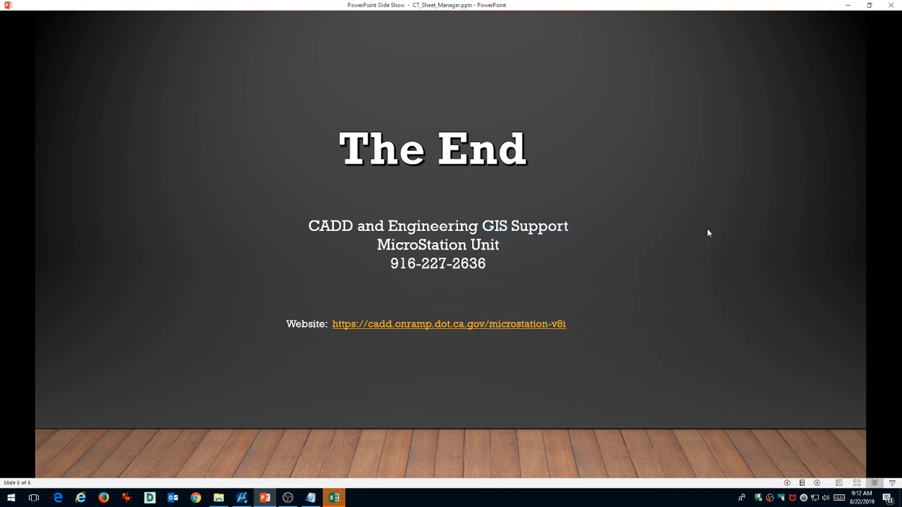